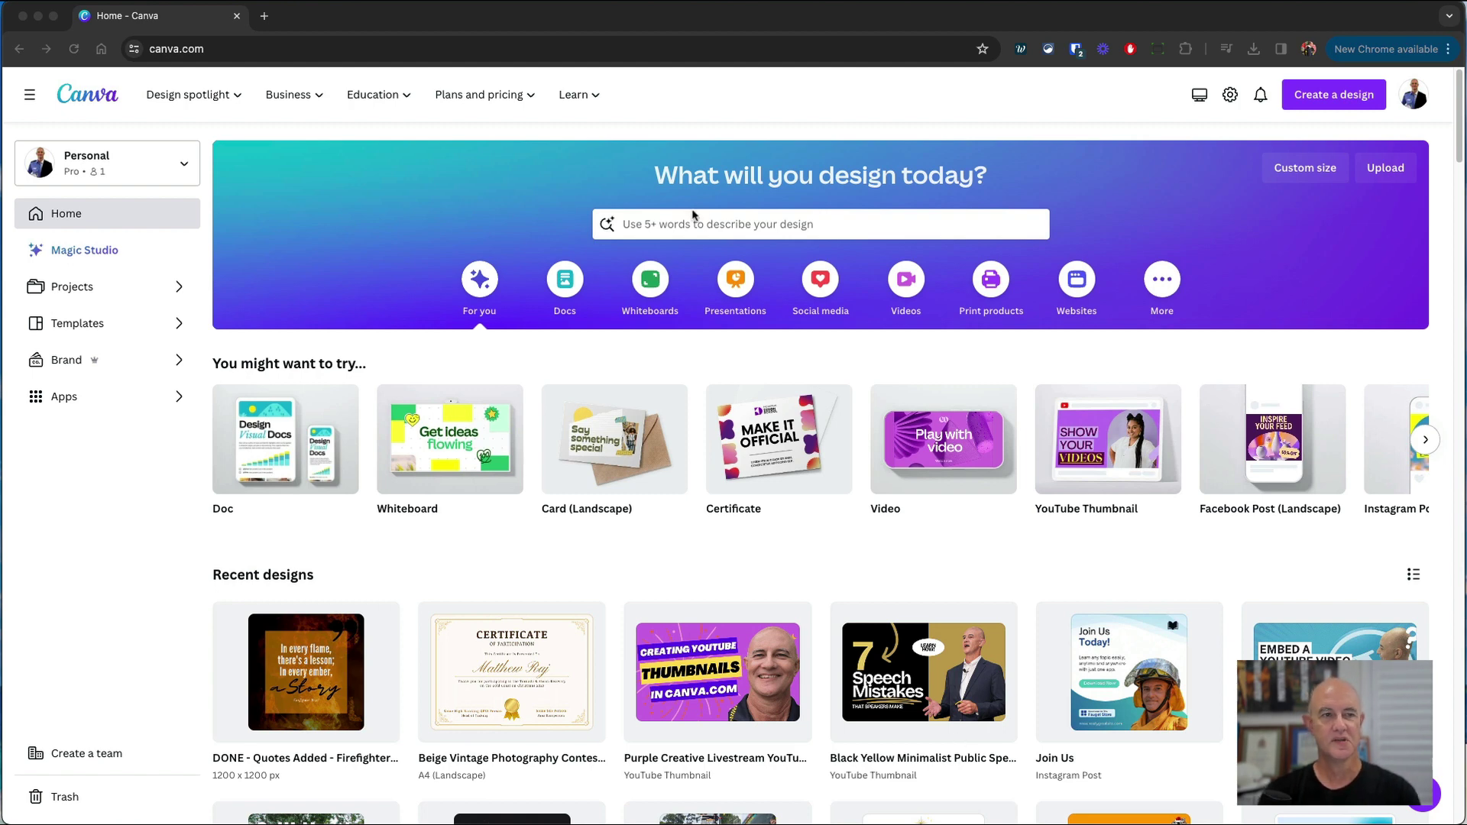
# Search Canva for 'resume' and choose the 'professional resume' template suggestion.
pyautogui.click(794, 226)
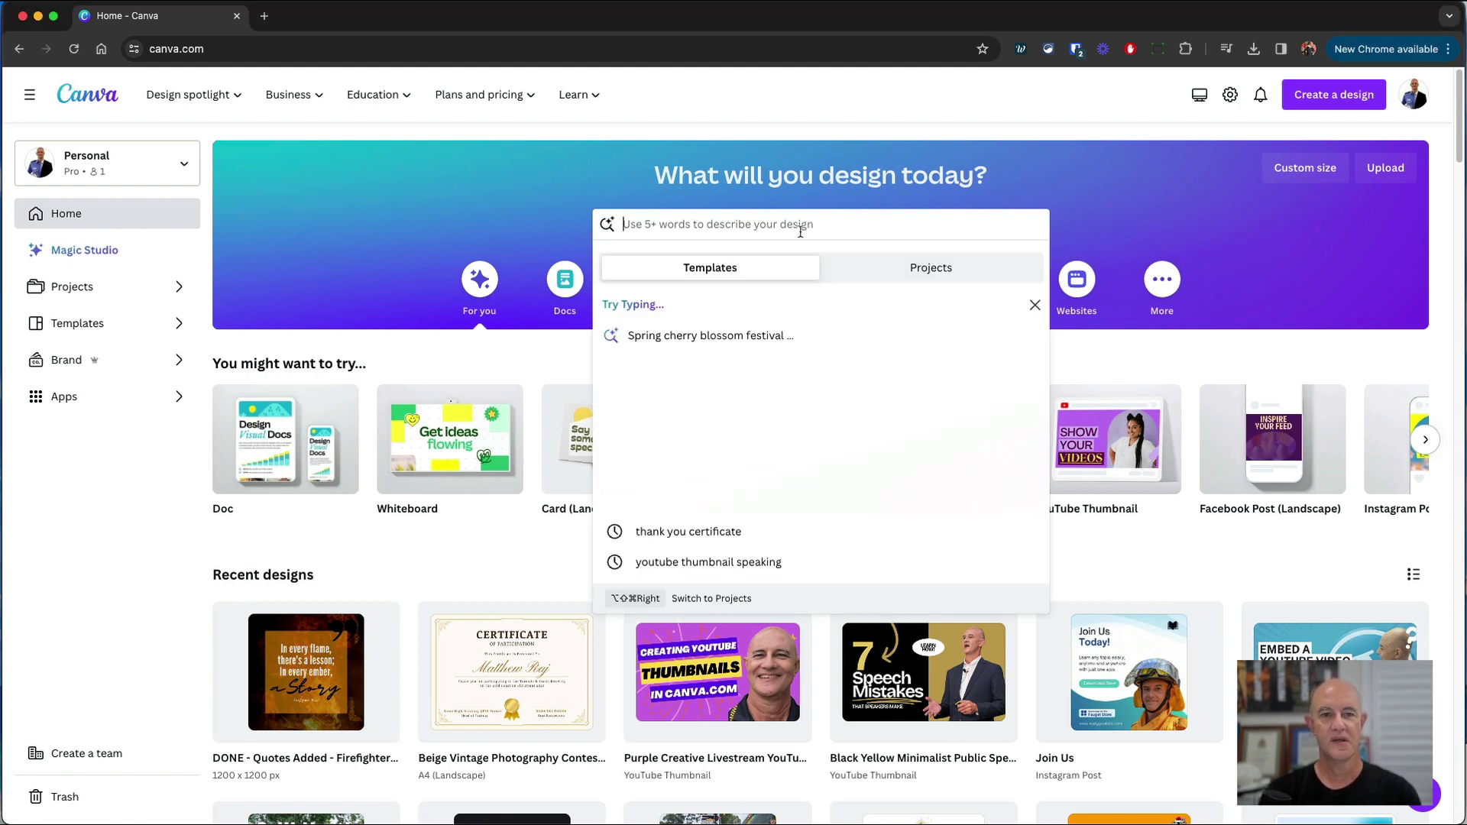
pyautogui.write('resume')
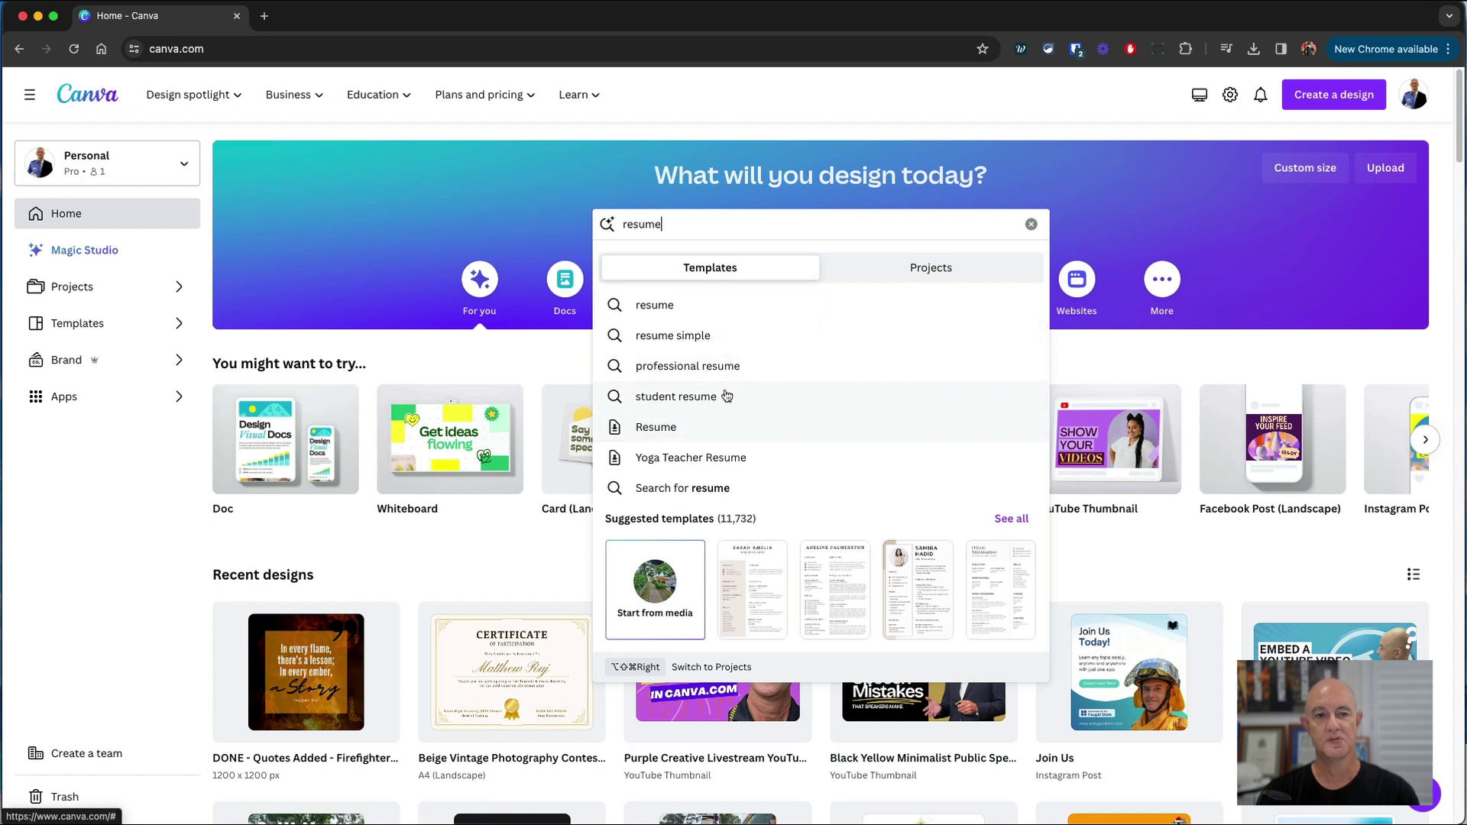
pyautogui.click(730, 366)
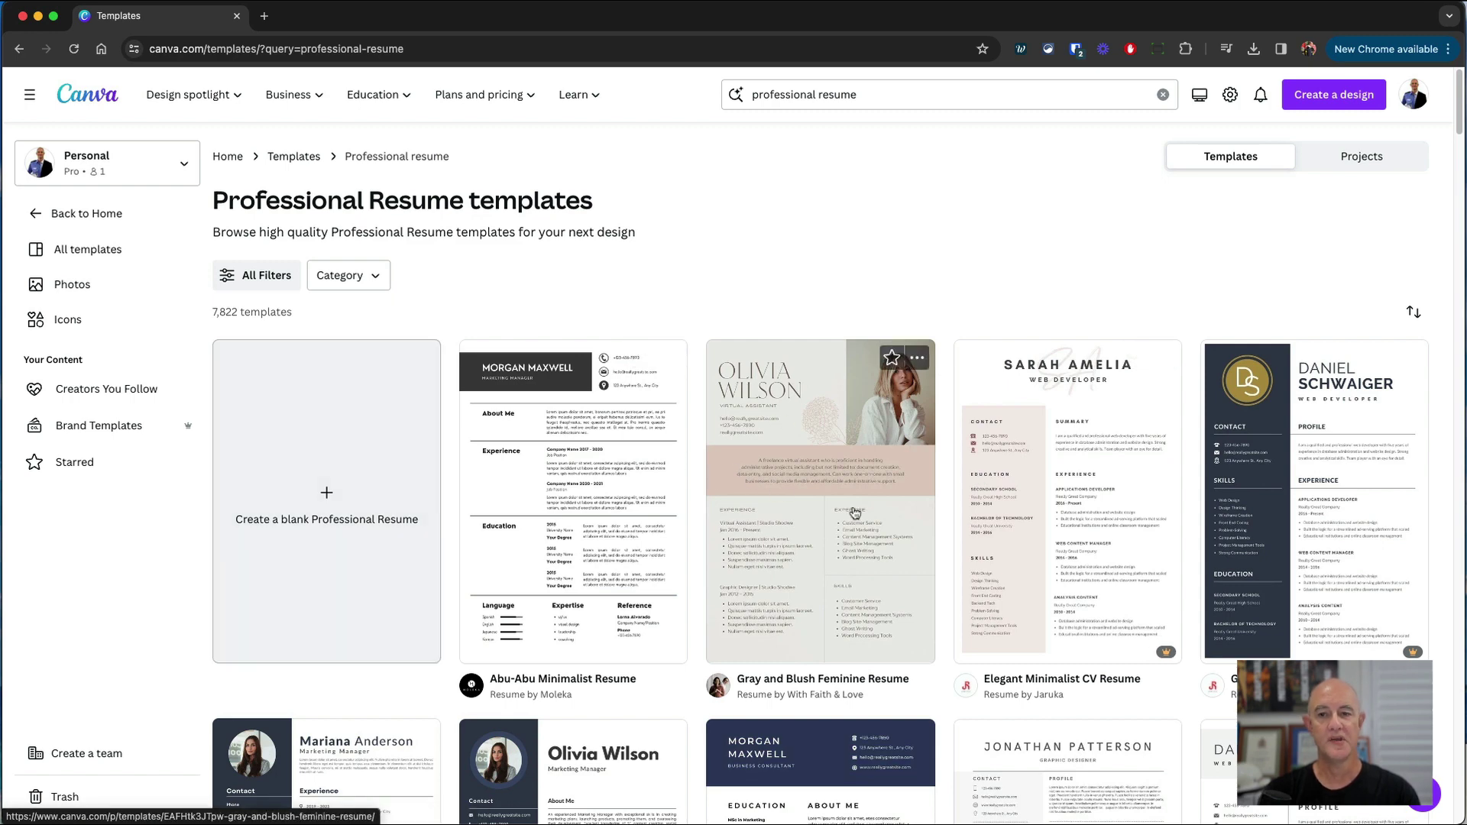
# Browse the resume results and preview the Black White Minimalist CV Resume template.
pyautogui.scroll(-1, 855, 511)
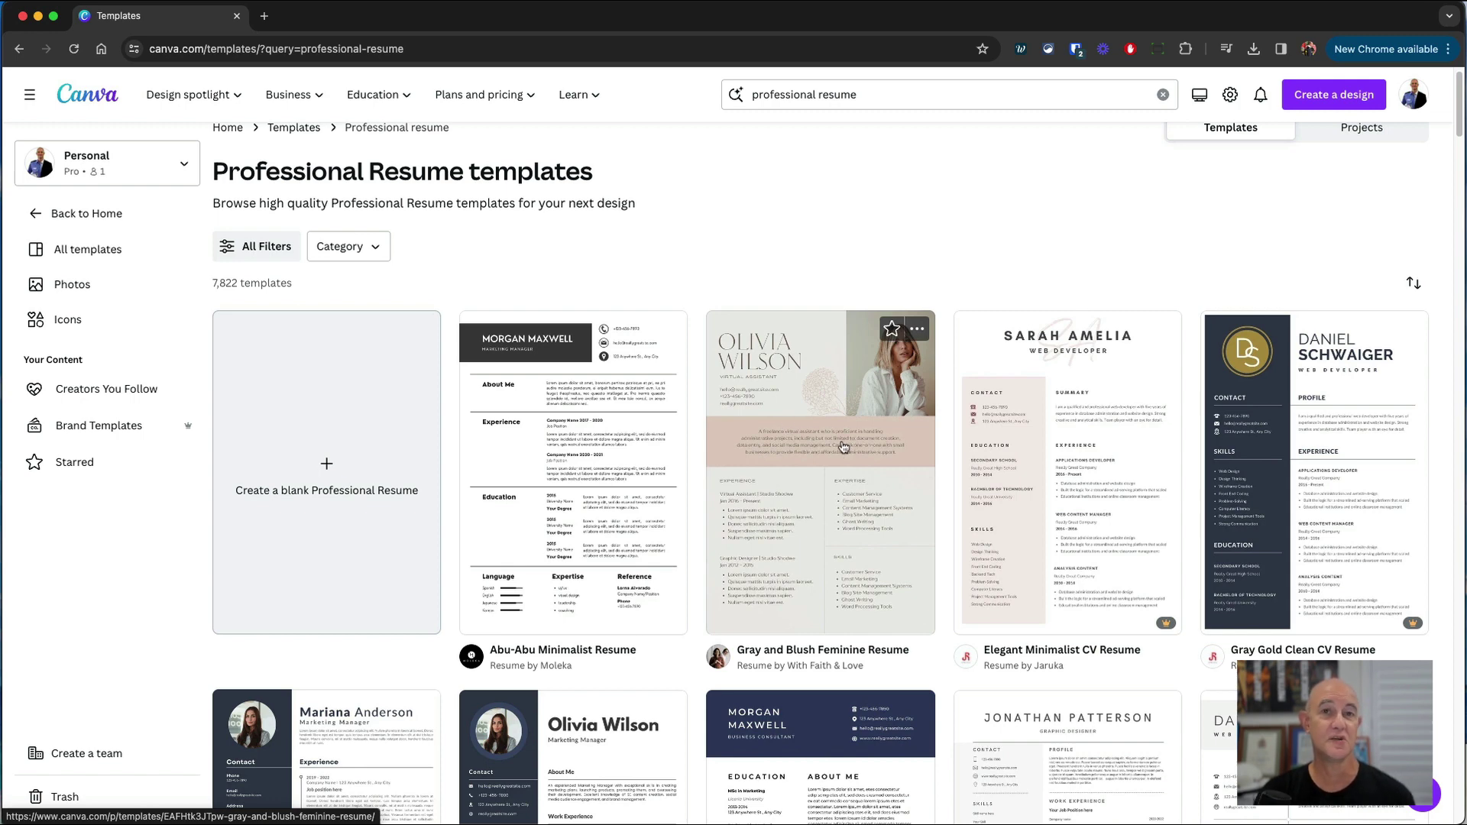
pyautogui.scroll(-2, 842, 447)
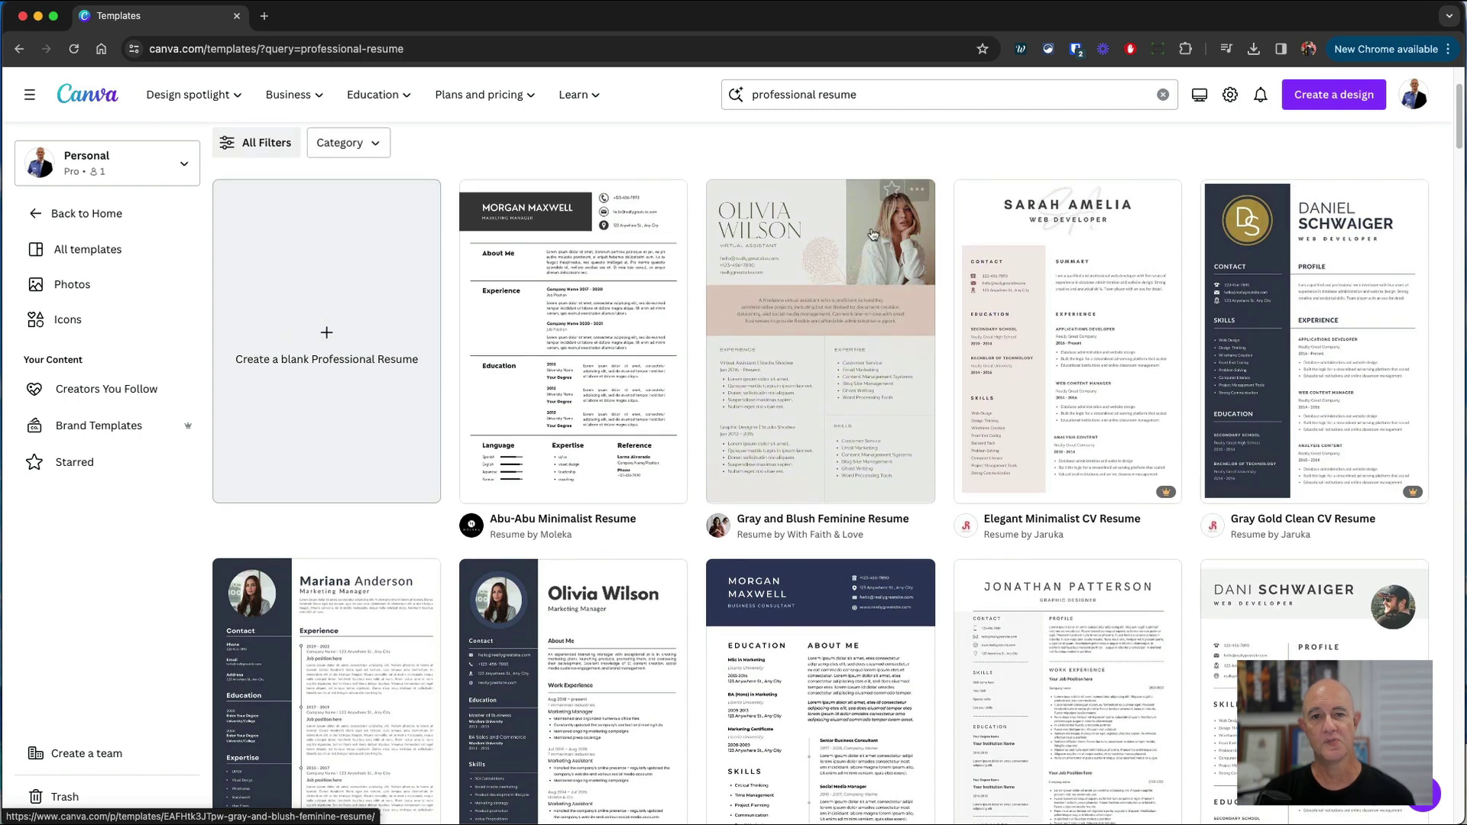
pyautogui.scroll(1, 739, 250)
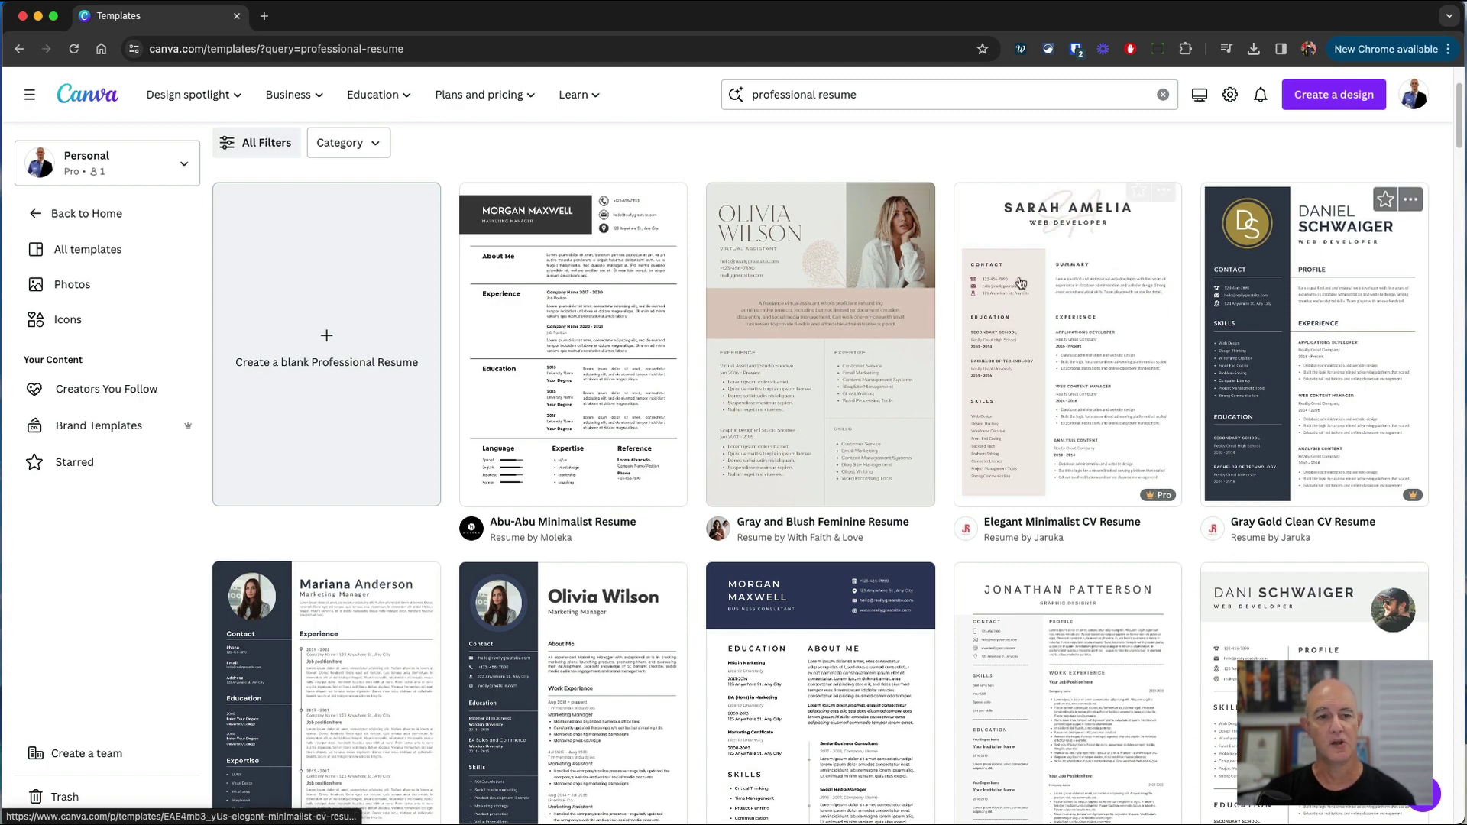
pyautogui.scroll(-5, 588, 281)
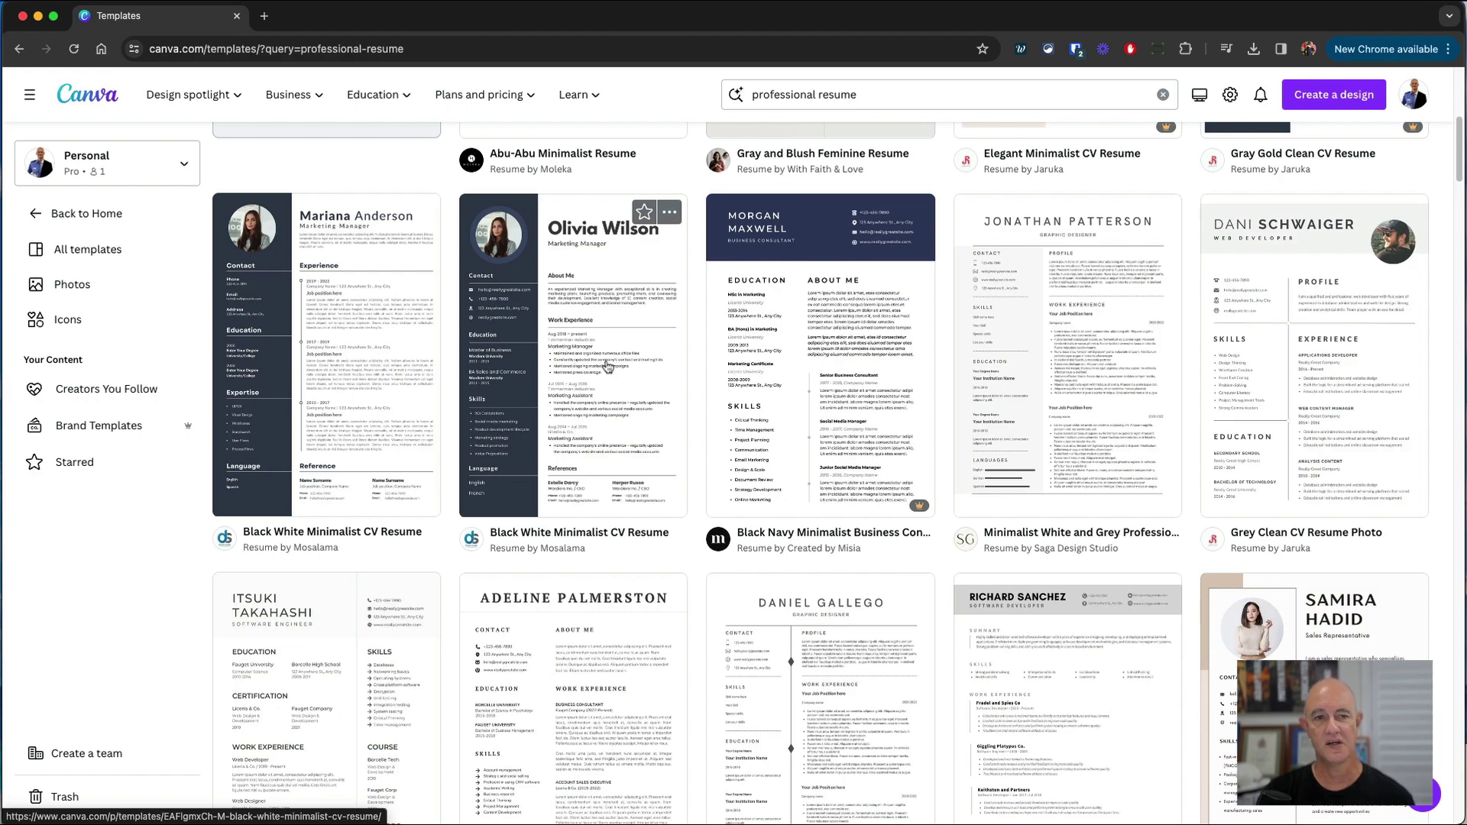
pyautogui.scroll(-8, 550, 275)
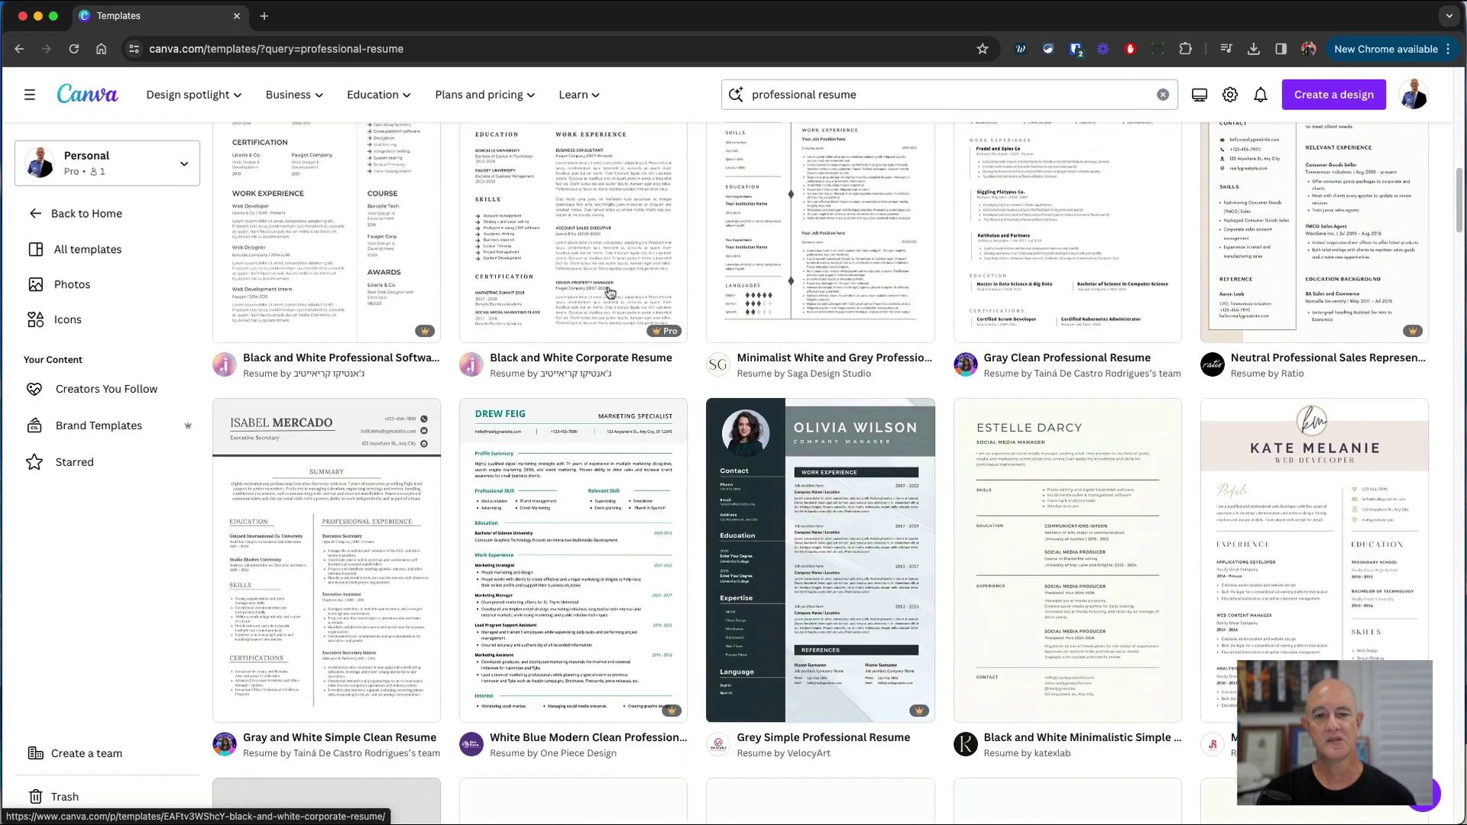
pyautogui.scroll(-6, 610, 292)
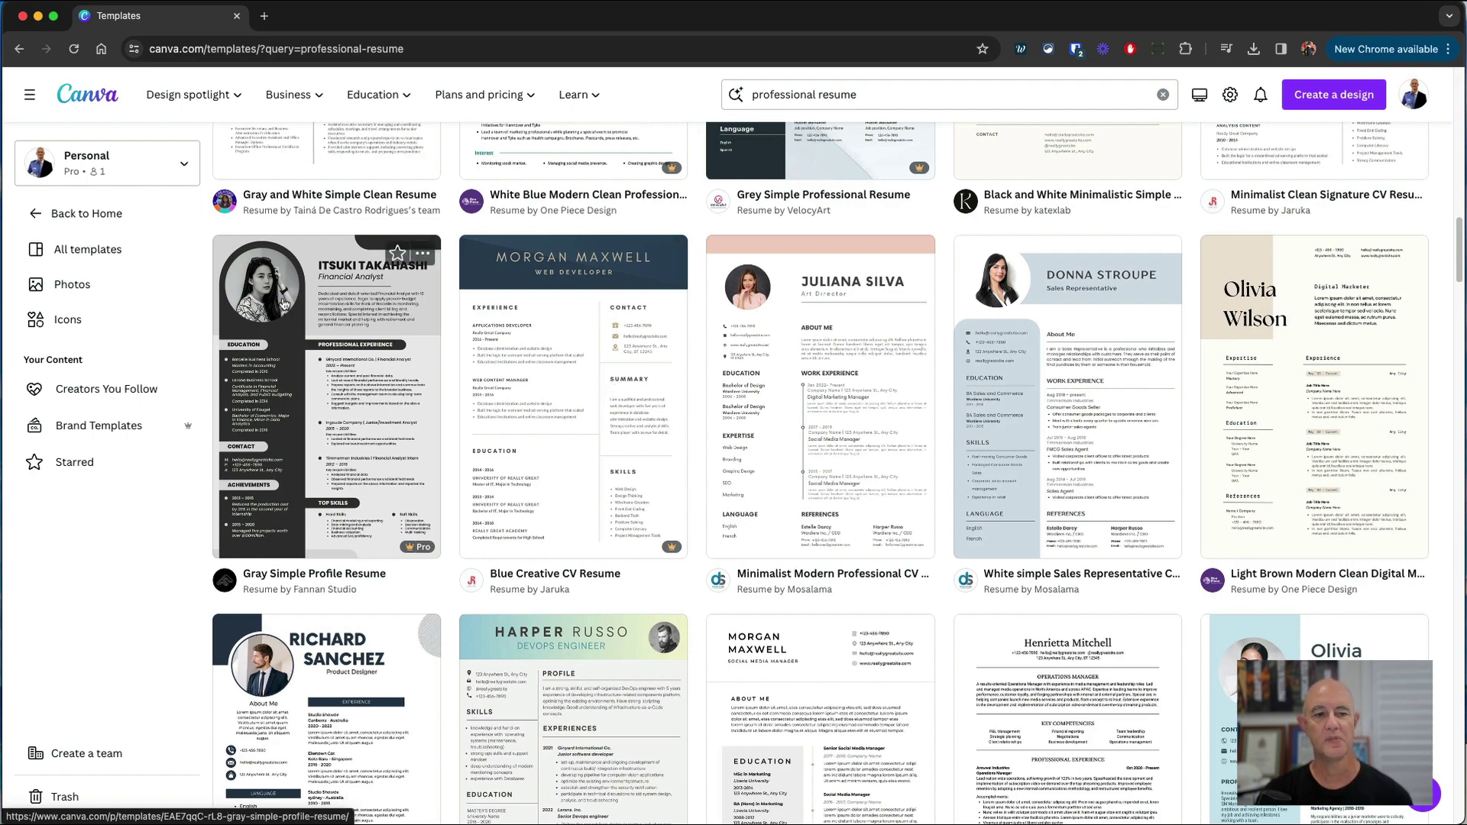
pyautogui.scroll(-4, 386, 331)
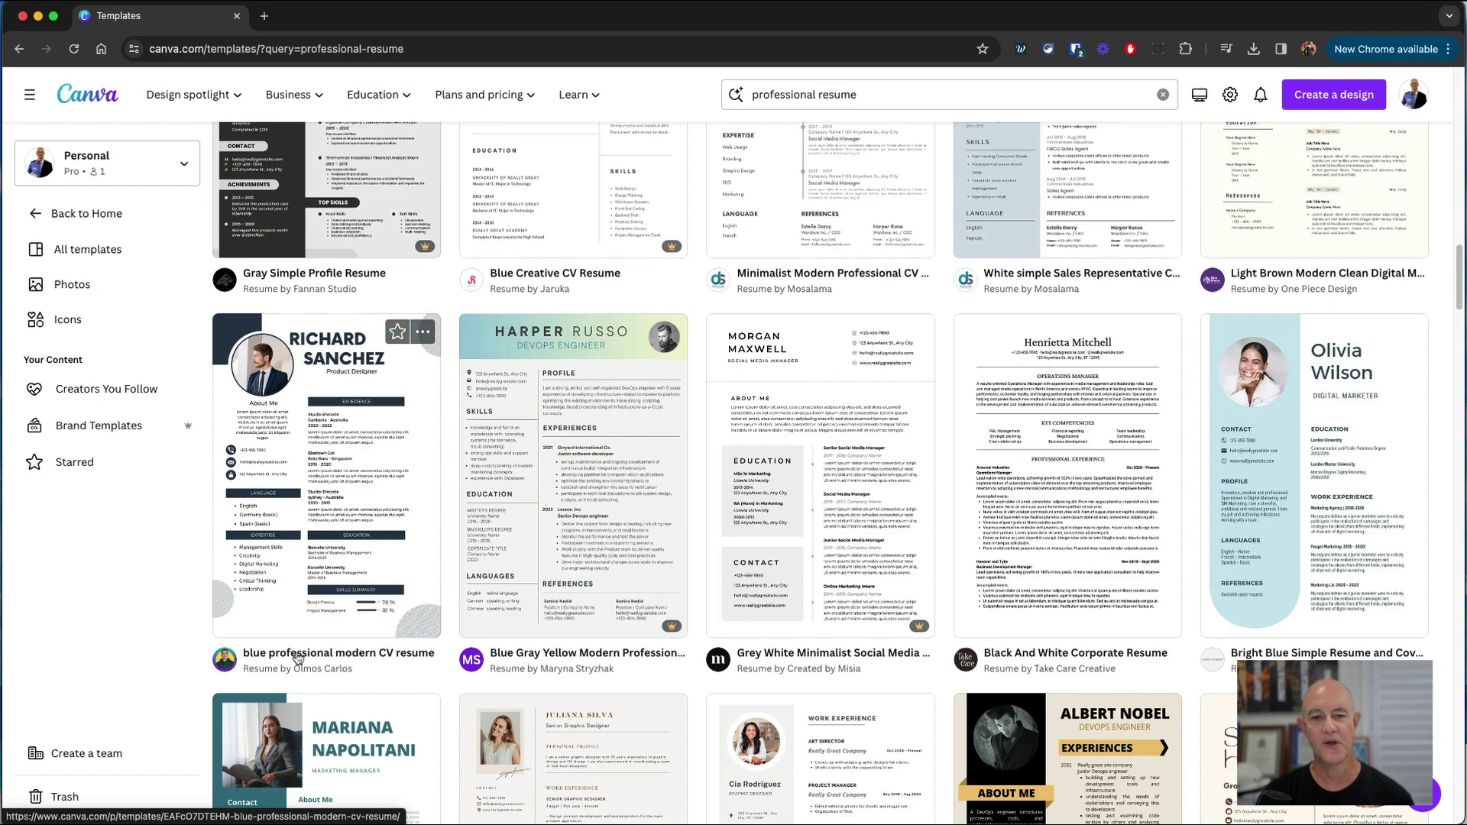
pyautogui.scroll(-3, 564, 480)
pyautogui.scroll(-2, 564, 480)
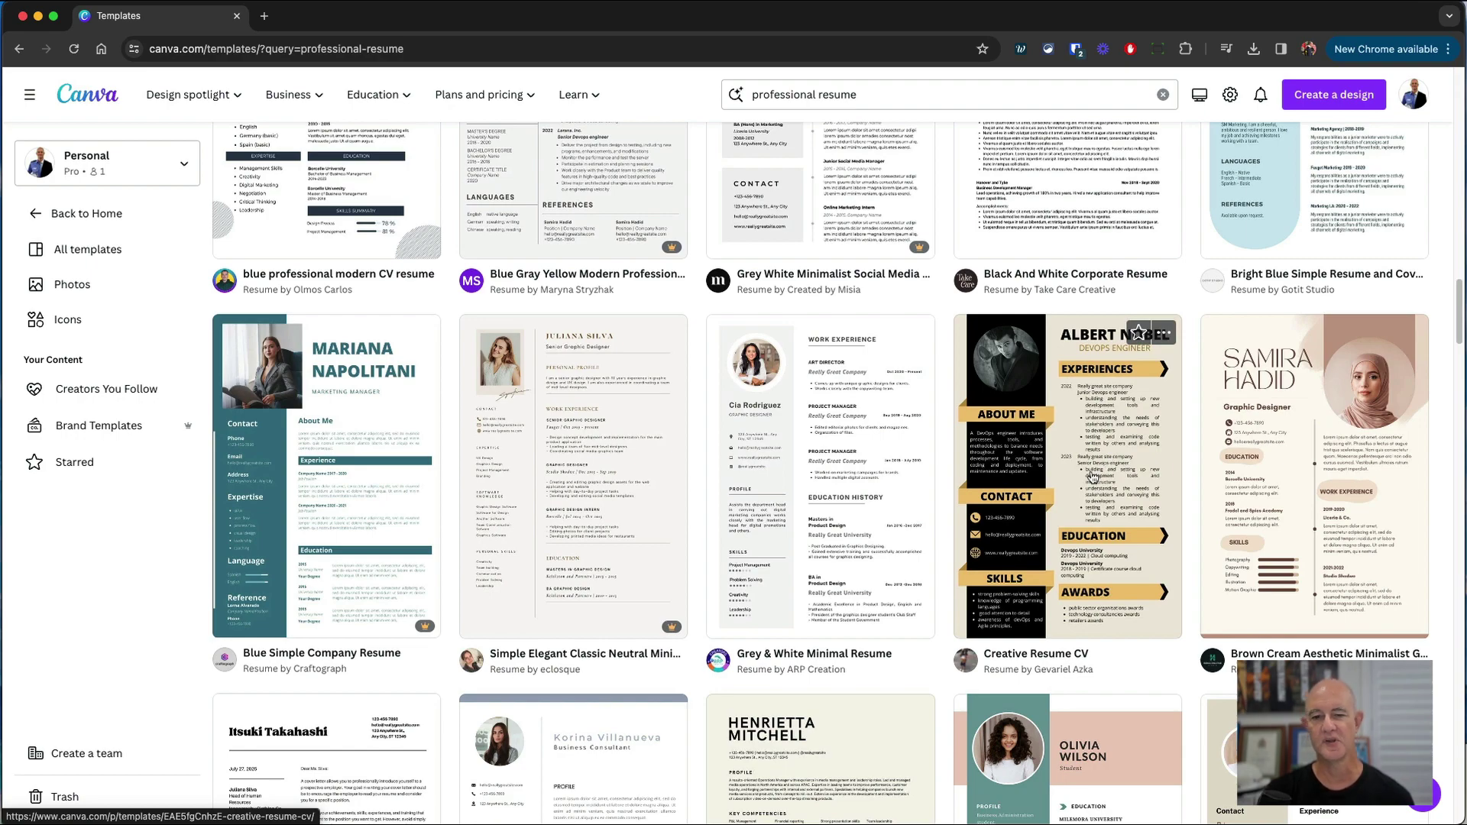
pyautogui.scroll(-2, 1093, 477)
pyautogui.scroll(10, 945, 380)
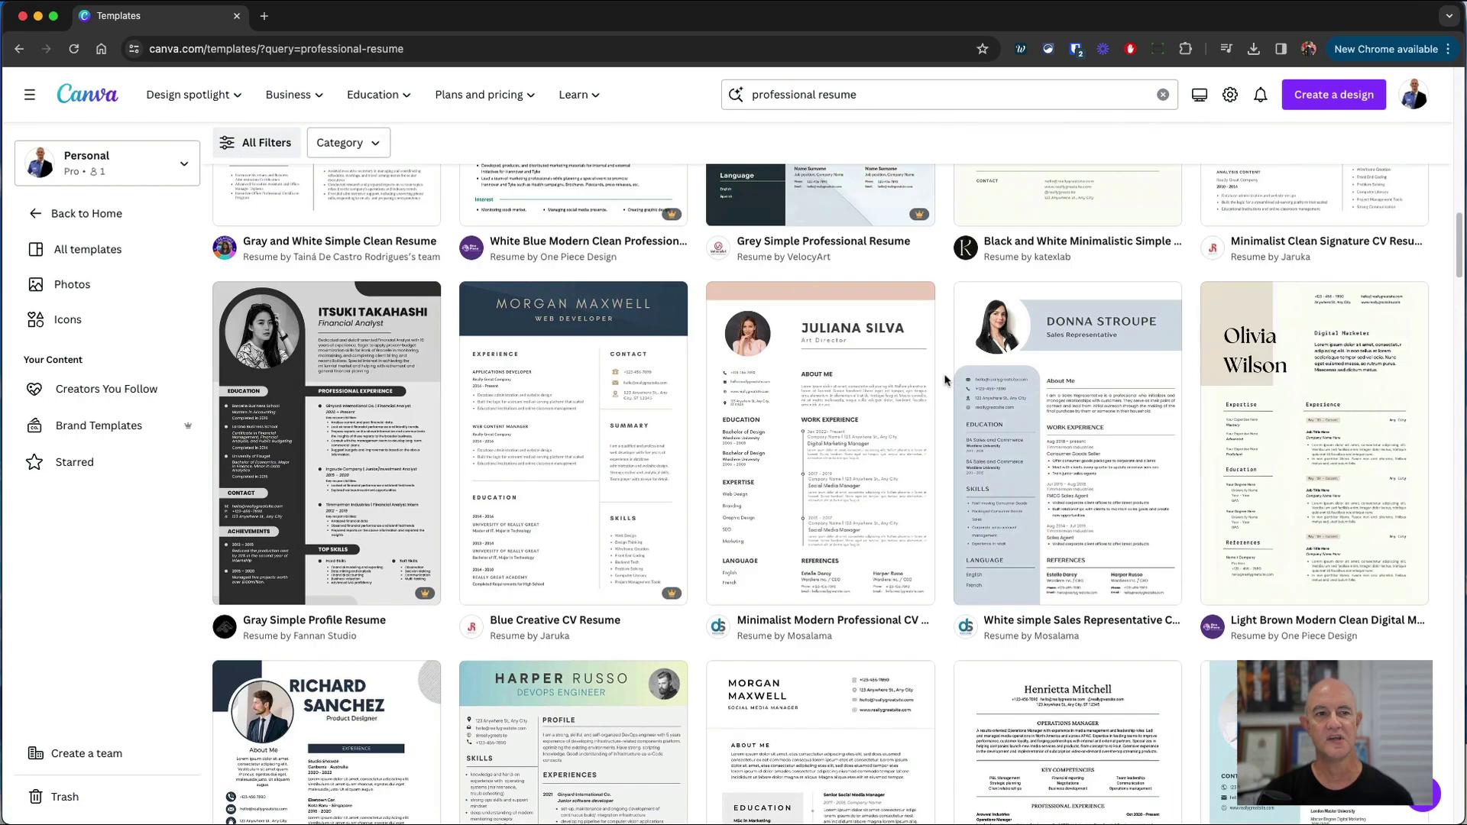
pyautogui.scroll(10, 945, 379)
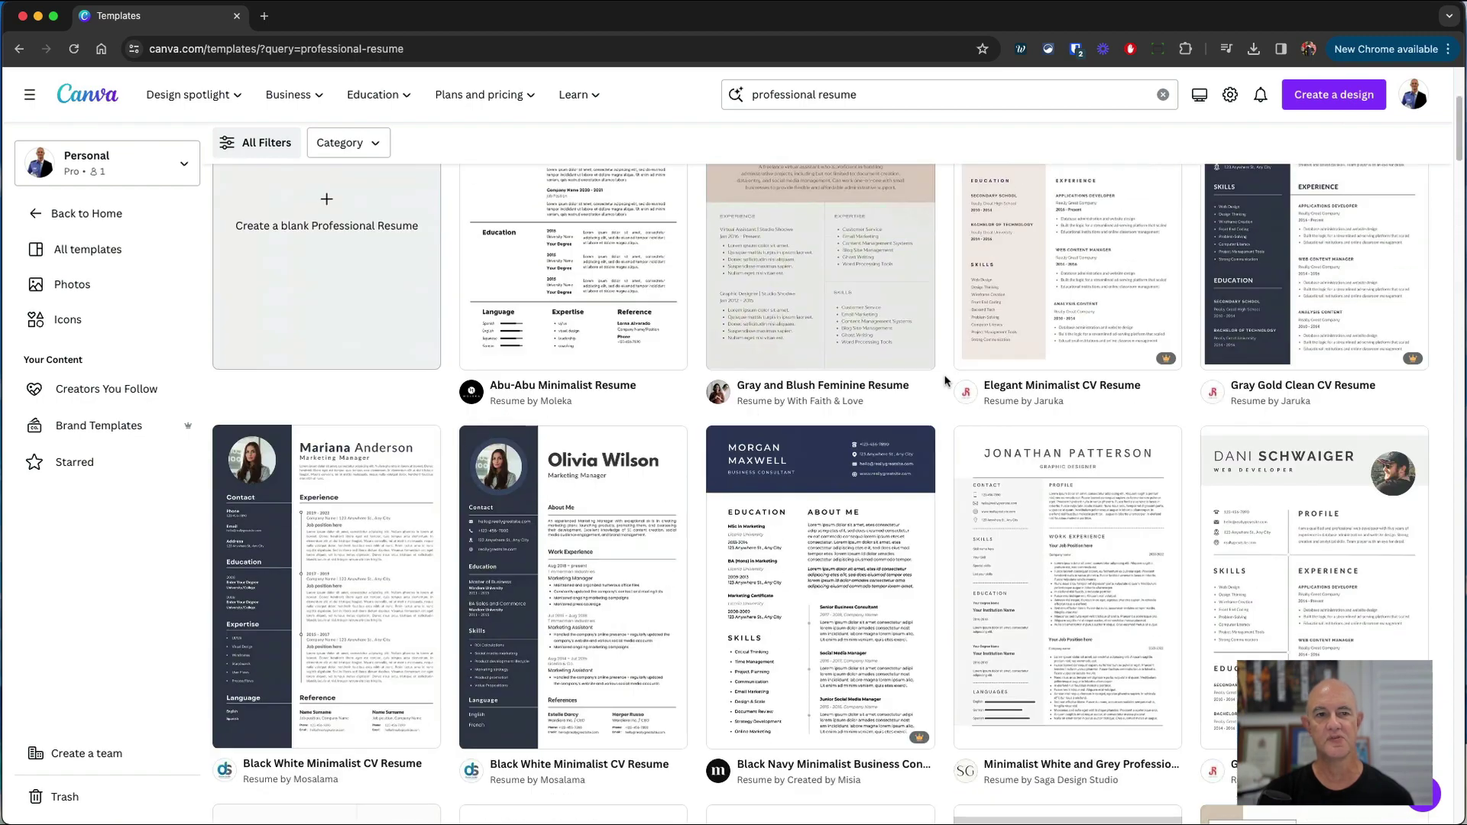
pyautogui.scroll(3, 945, 380)
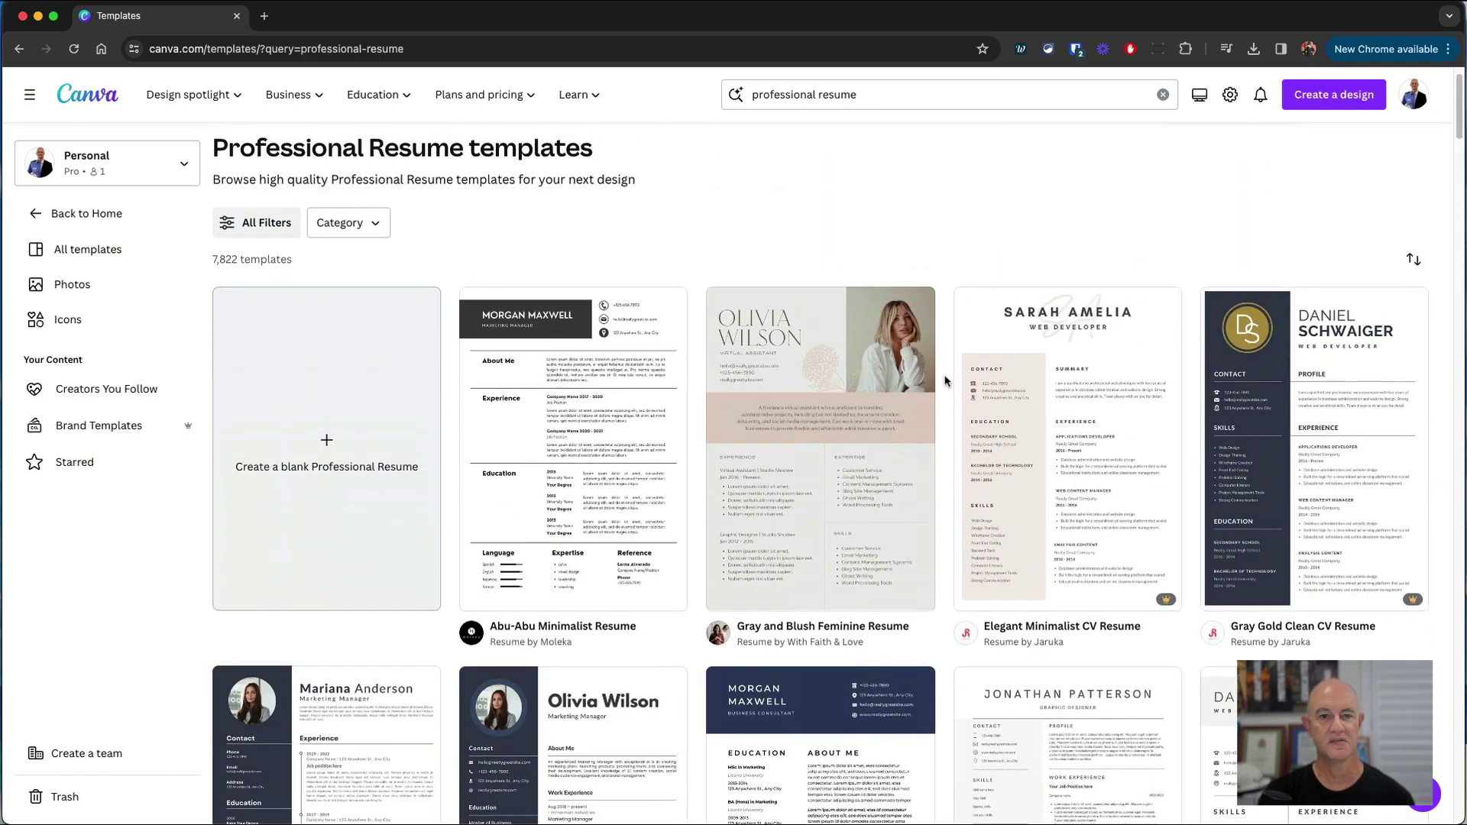
pyautogui.scroll(-5, 945, 380)
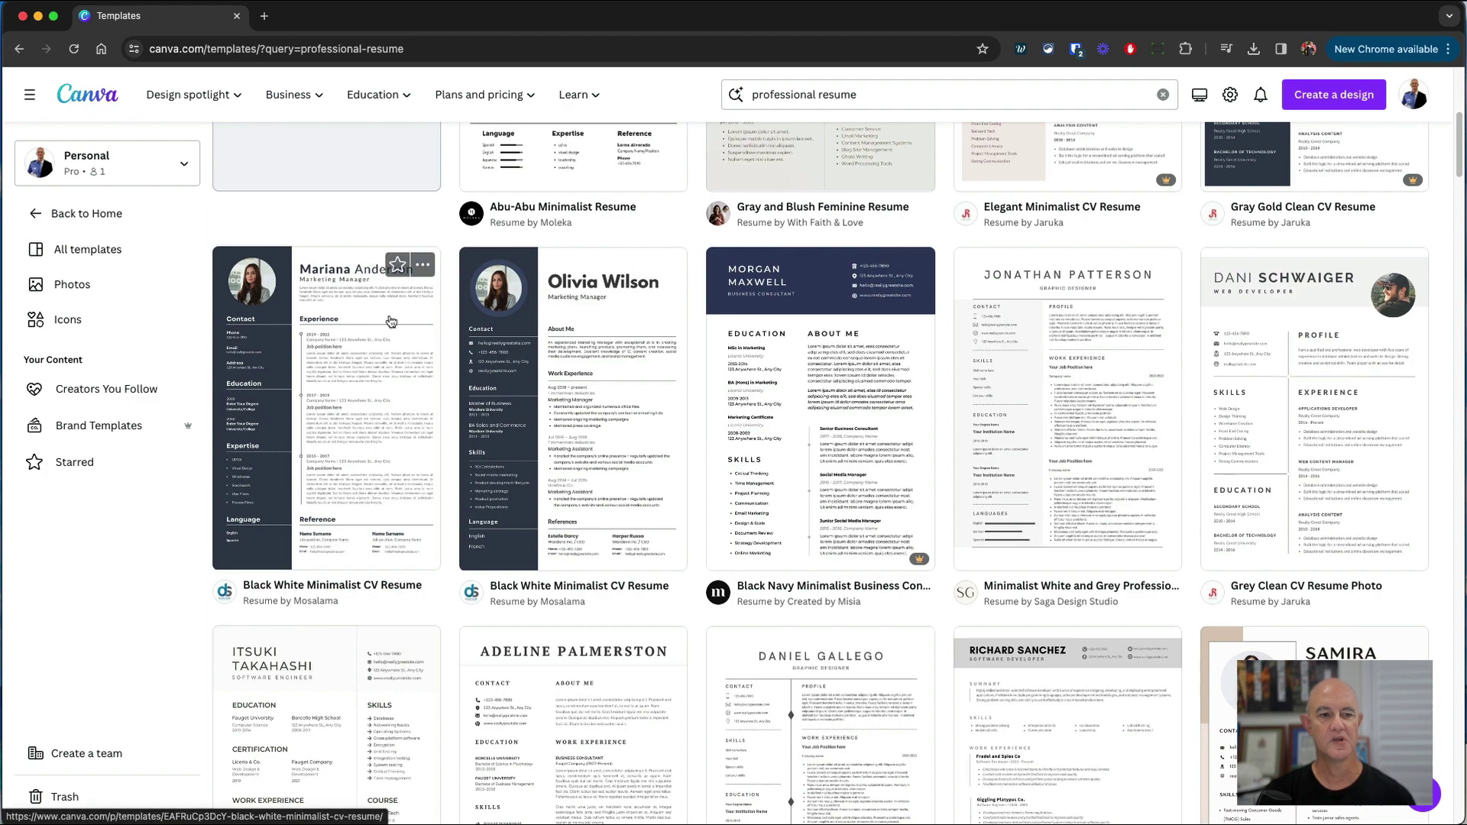
pyautogui.click(391, 321)
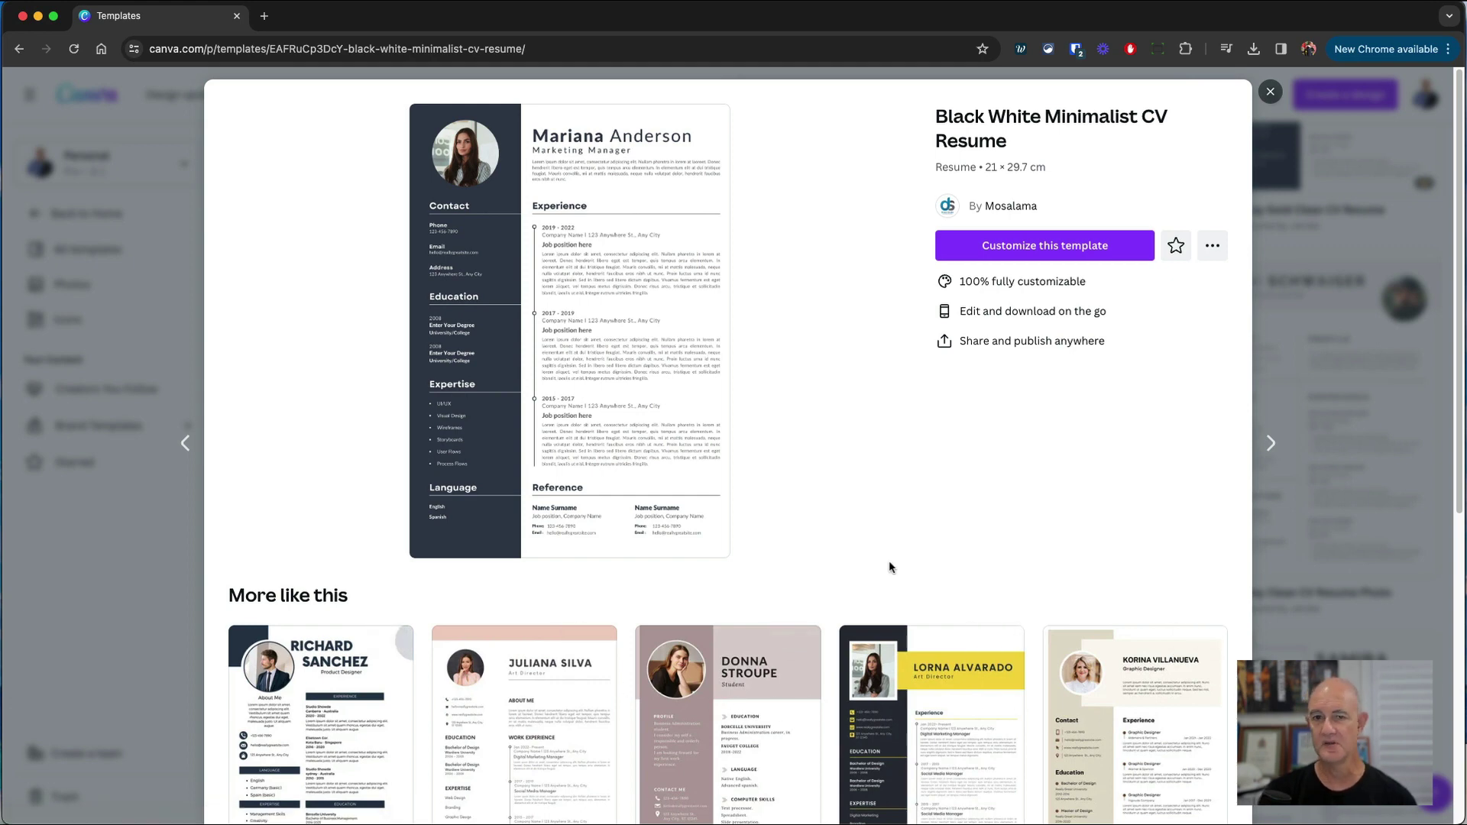
# Customize the Black White Minimalist CV Resume template into a new editable design.
pyautogui.click(1041, 250)
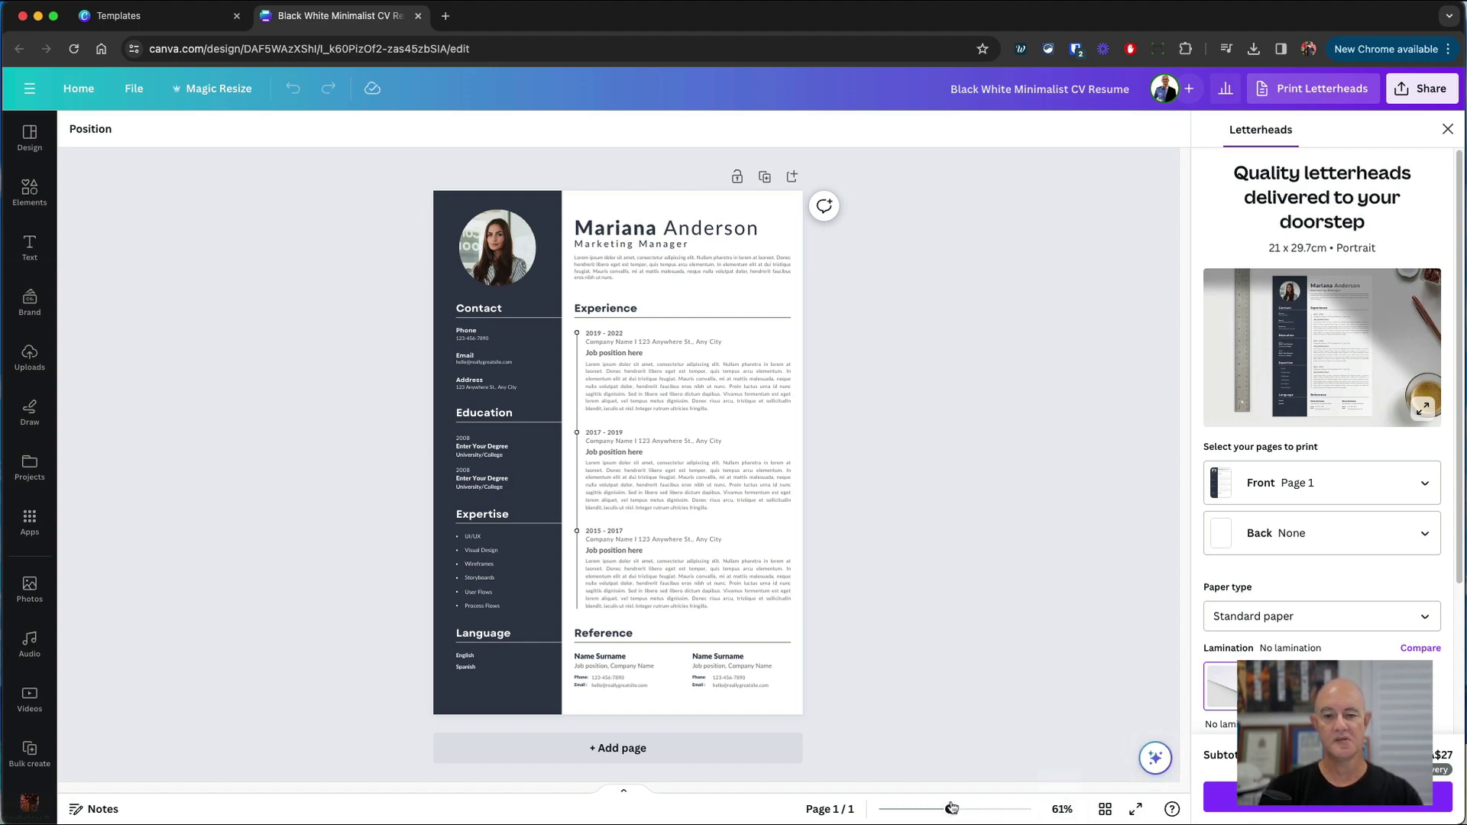
# Zoom to about 104%, dismiss the Letterheads offer, select the profile photo and show Uploads.
pyautogui.moveTo(951, 808); pyautogui.dragTo(970, 808)
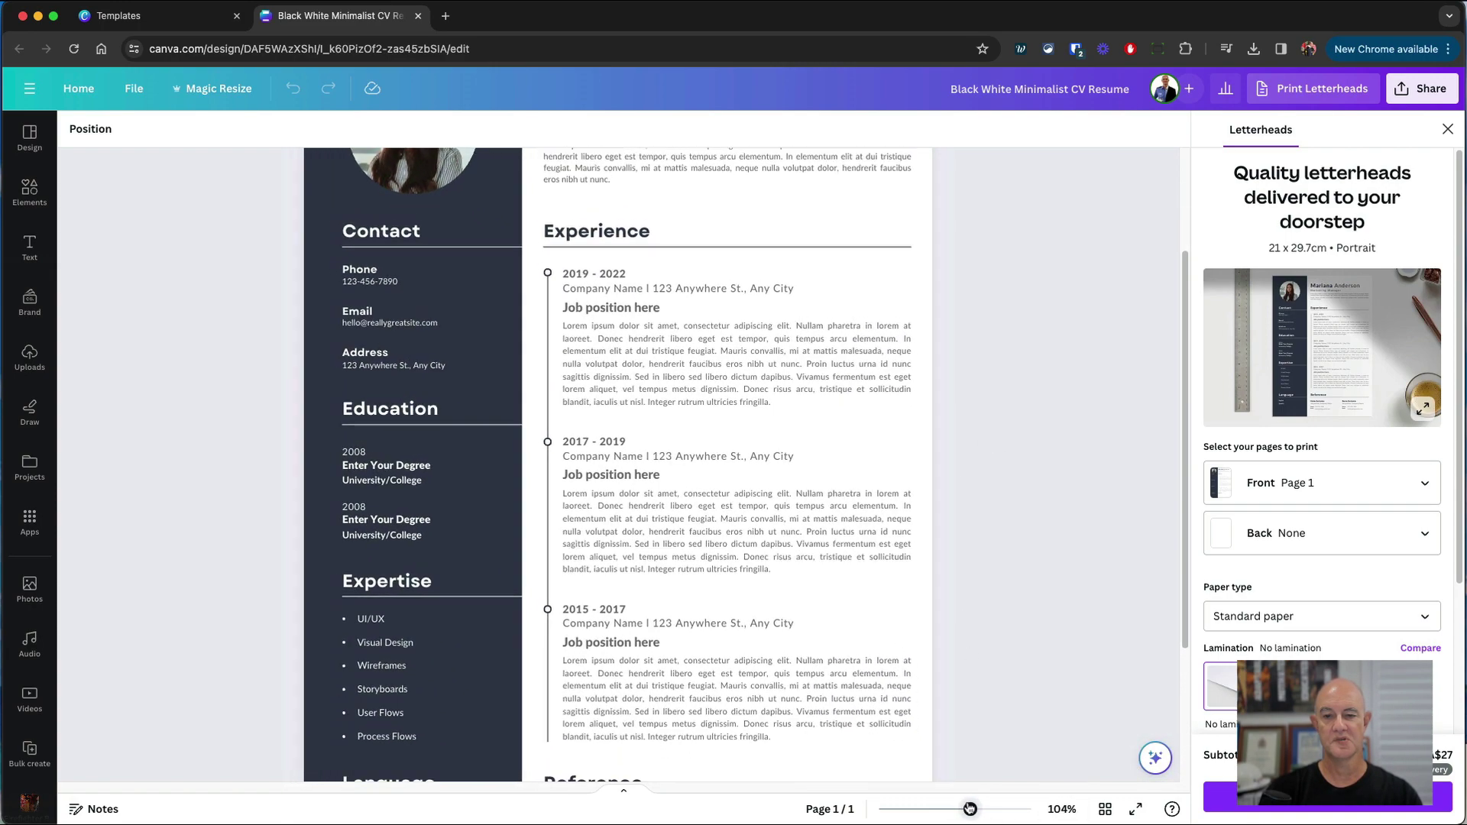
pyautogui.scroll(3, 1077, 568)
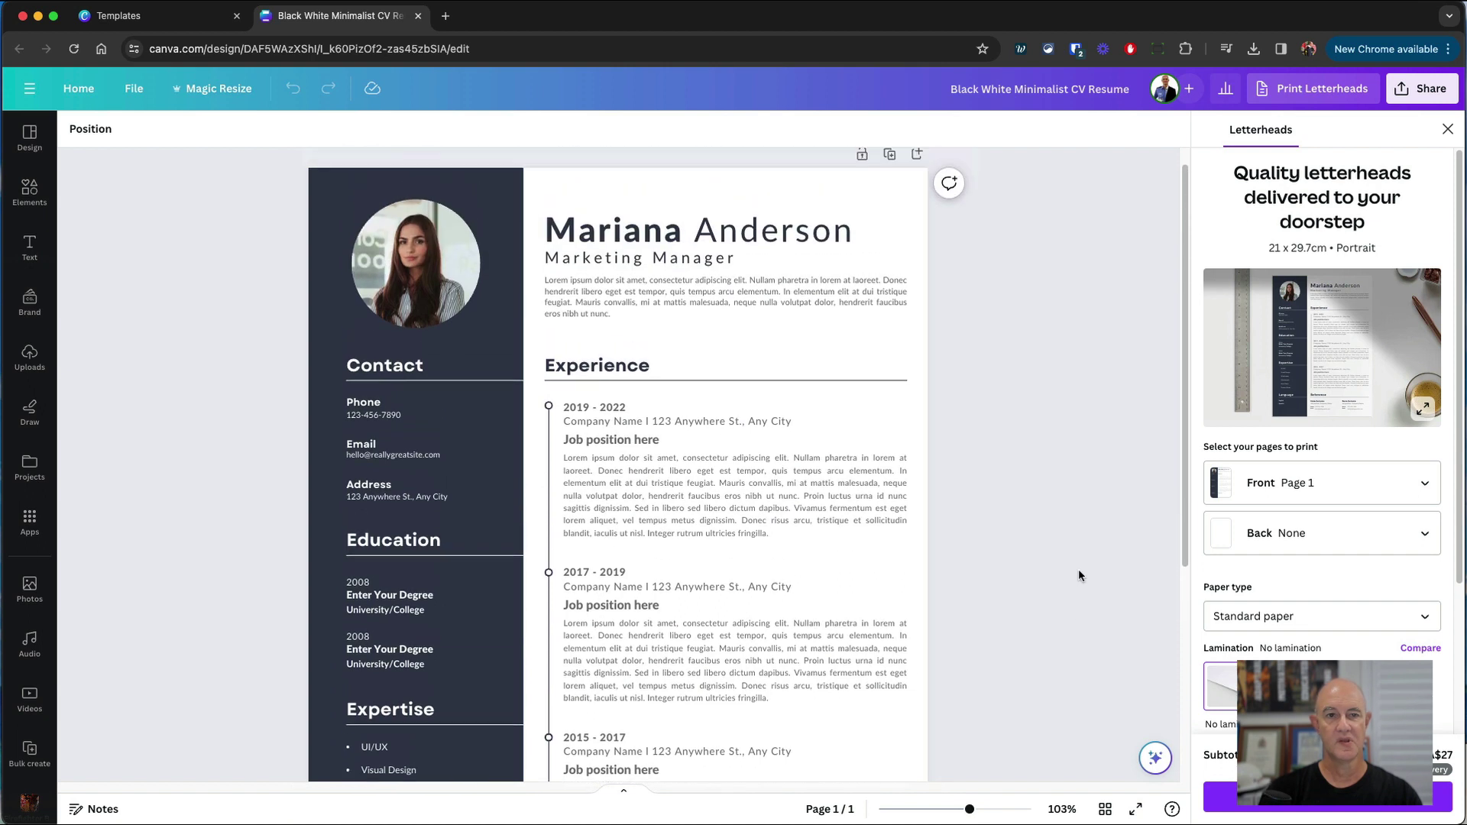
pyautogui.scroll(1, 1079, 575)
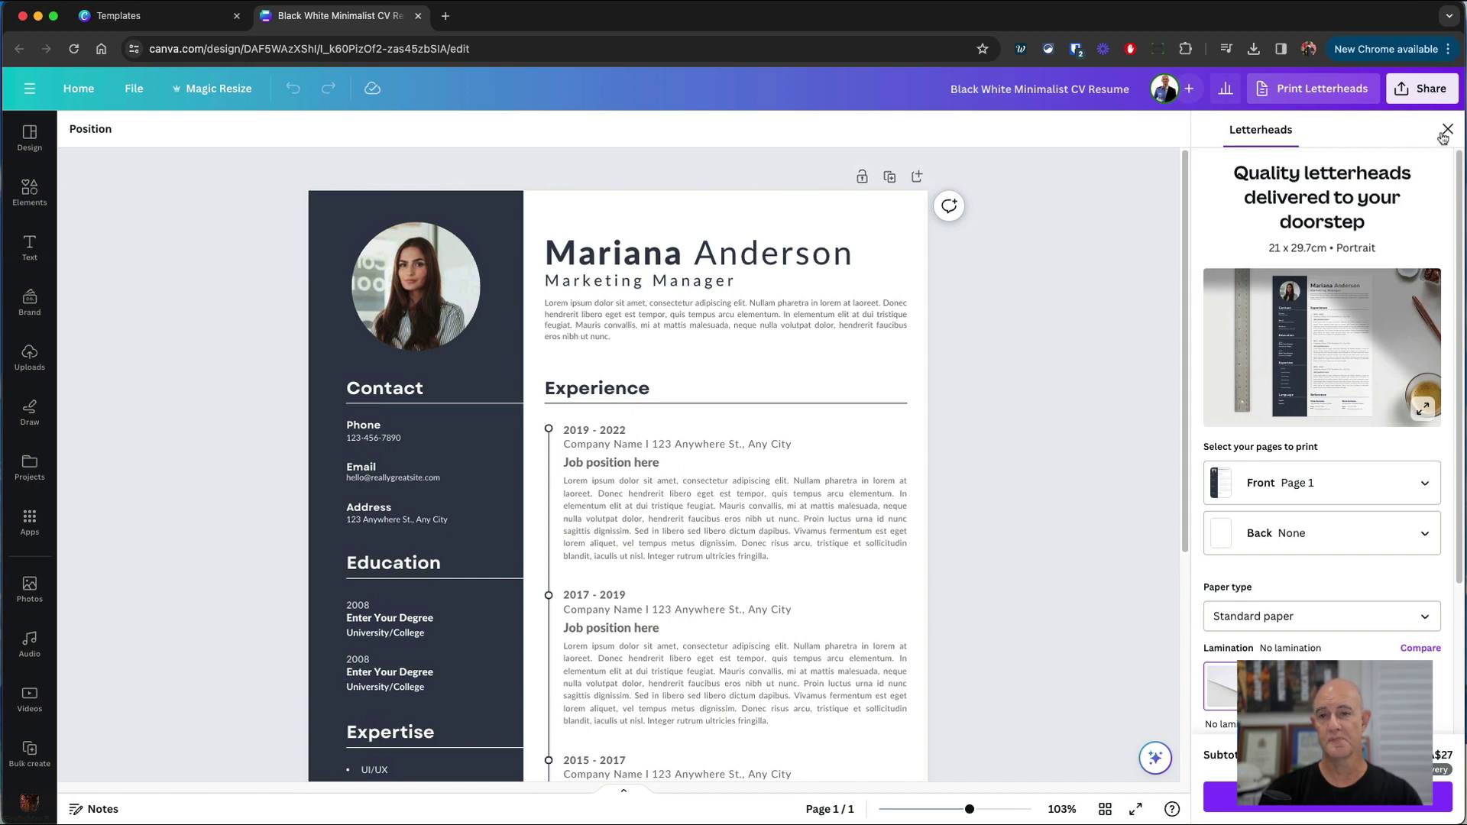
pyautogui.click(1446, 130)
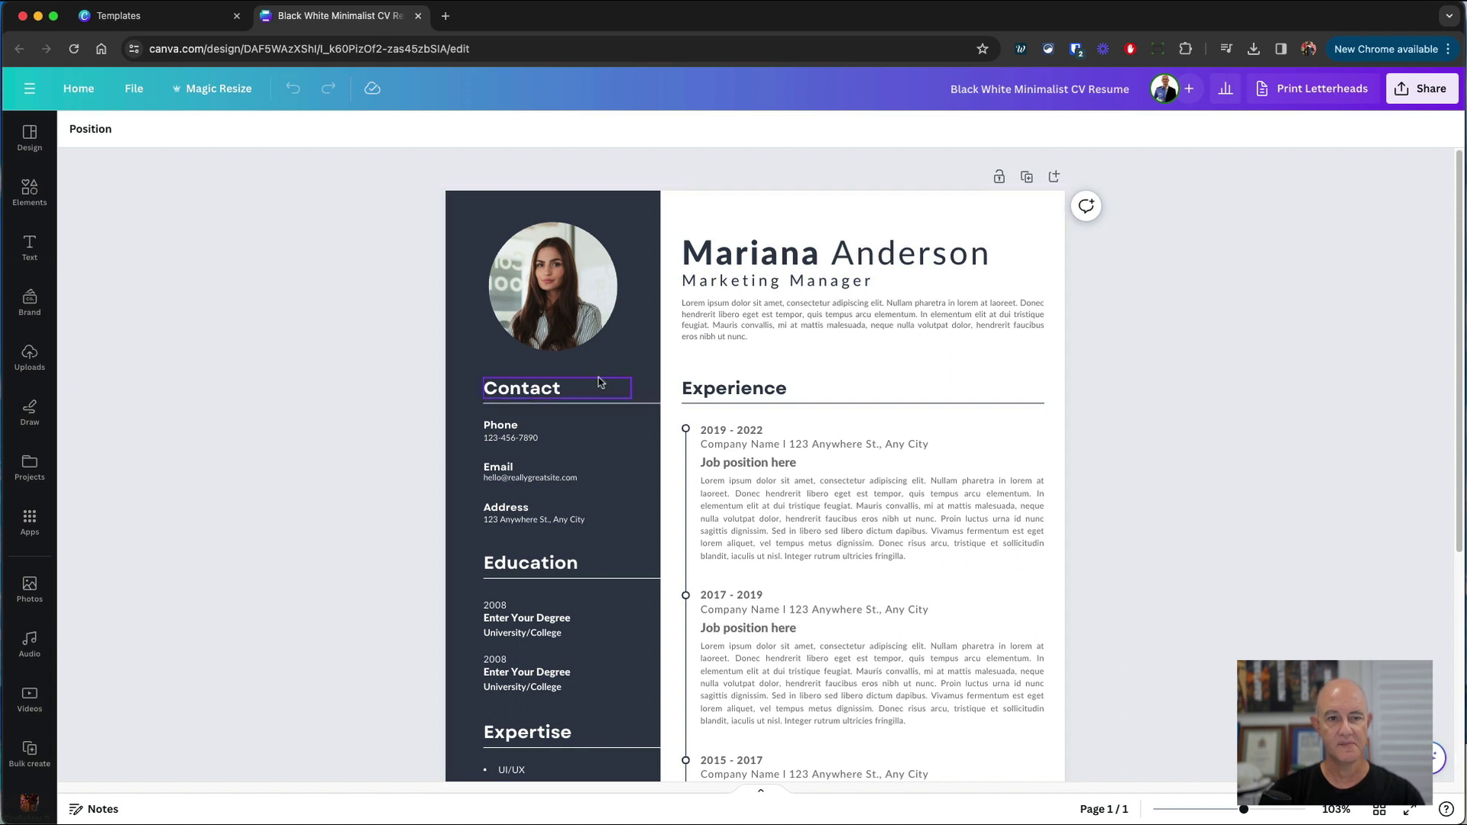
pyautogui.click(579, 346)
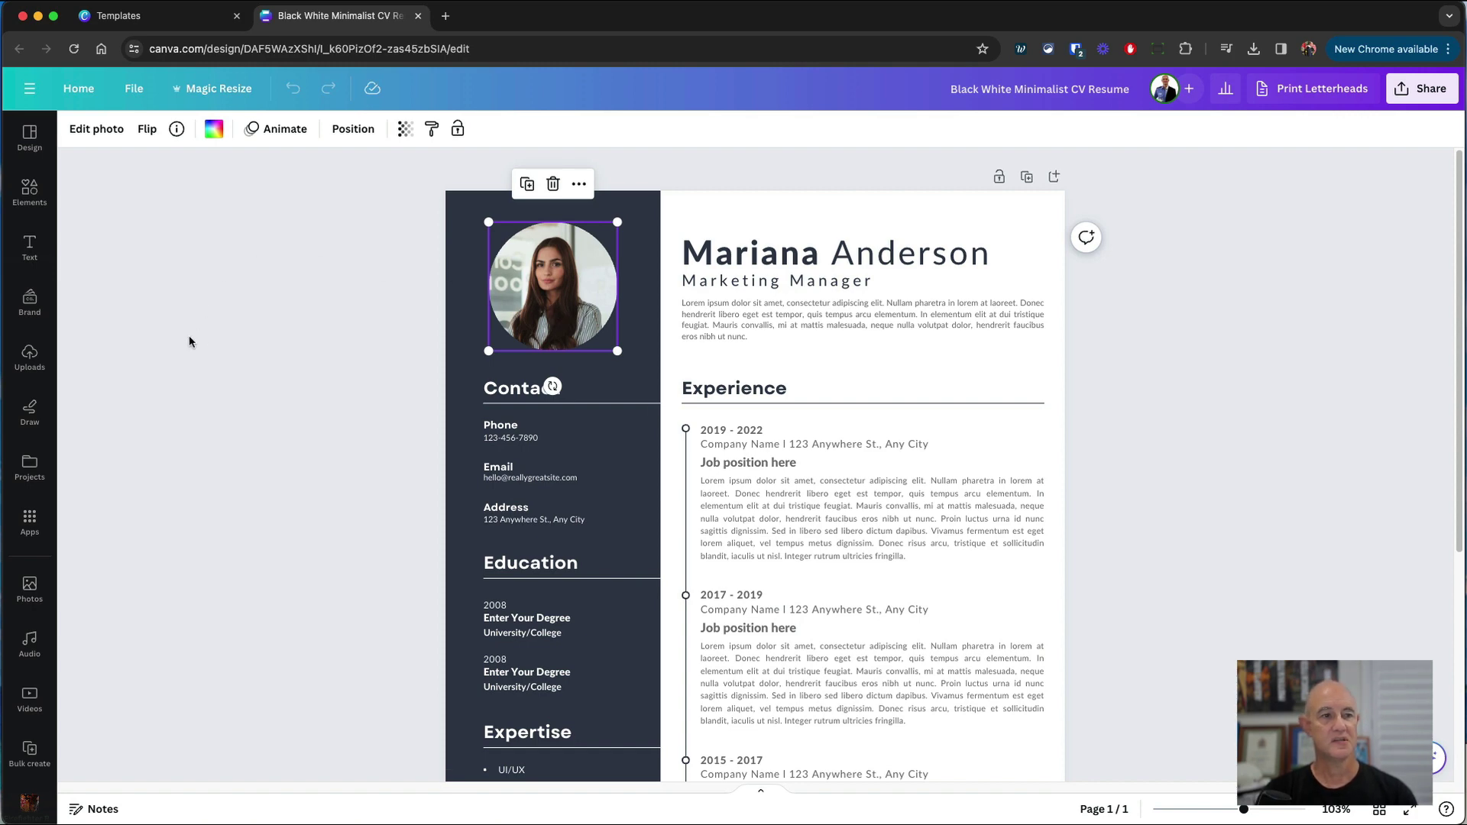
pyautogui.click(29, 360)
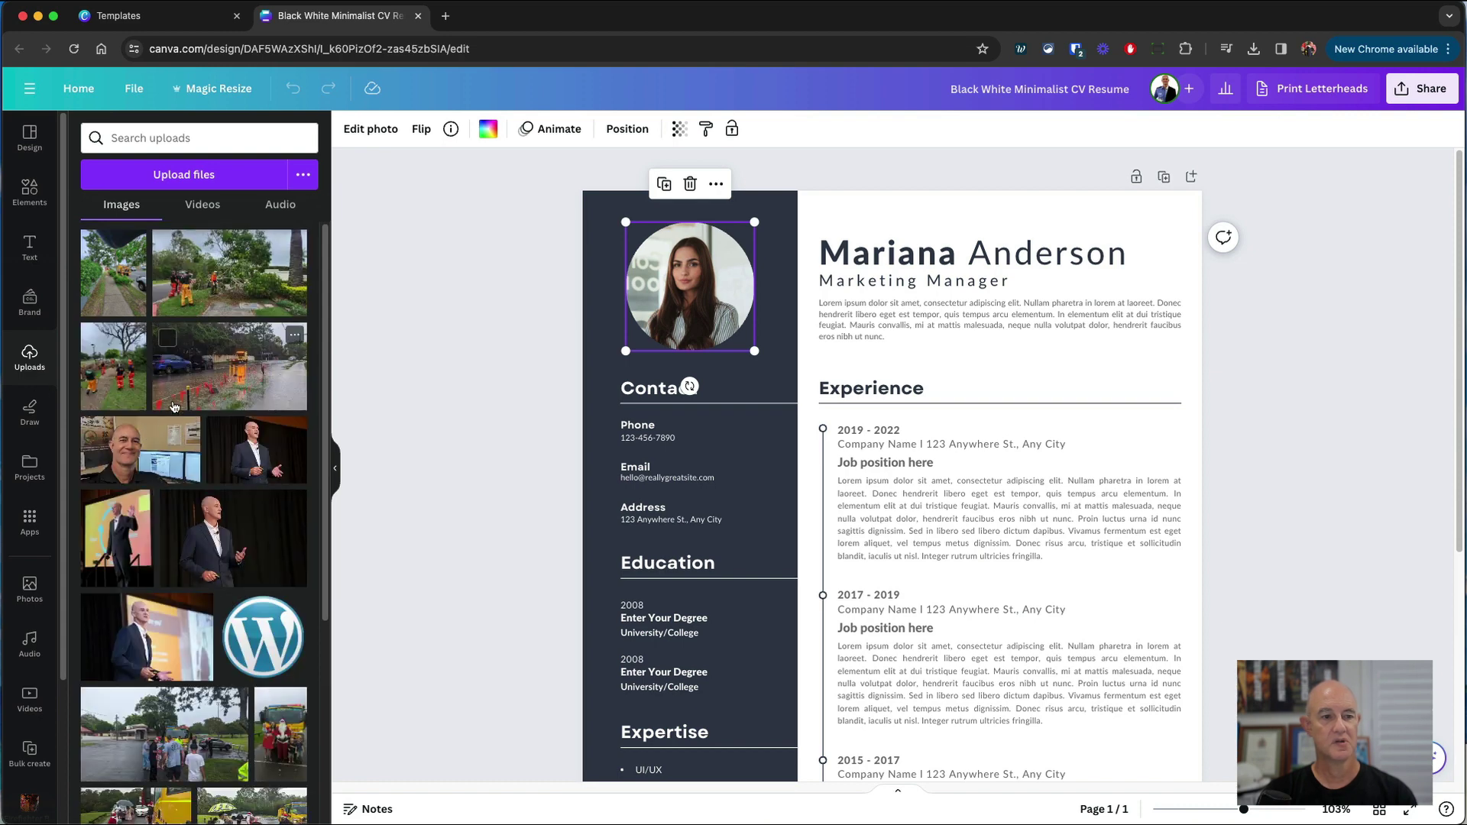
# Drop the uploaded stage speaker photo into the circular profile frame and reselect it.
pyautogui.scroll(-15, 174, 407)
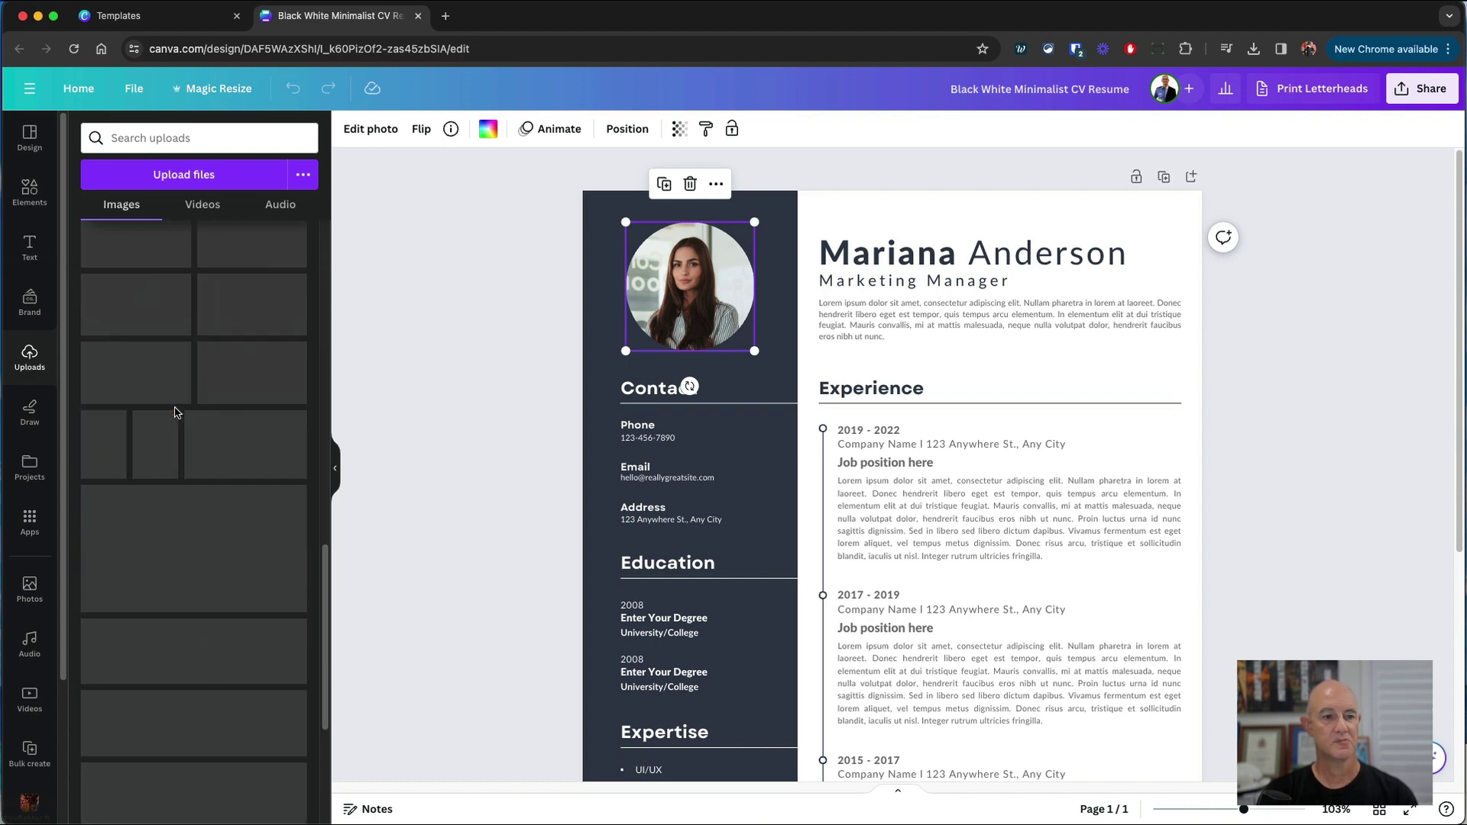
pyautogui.scroll(15, 174, 413)
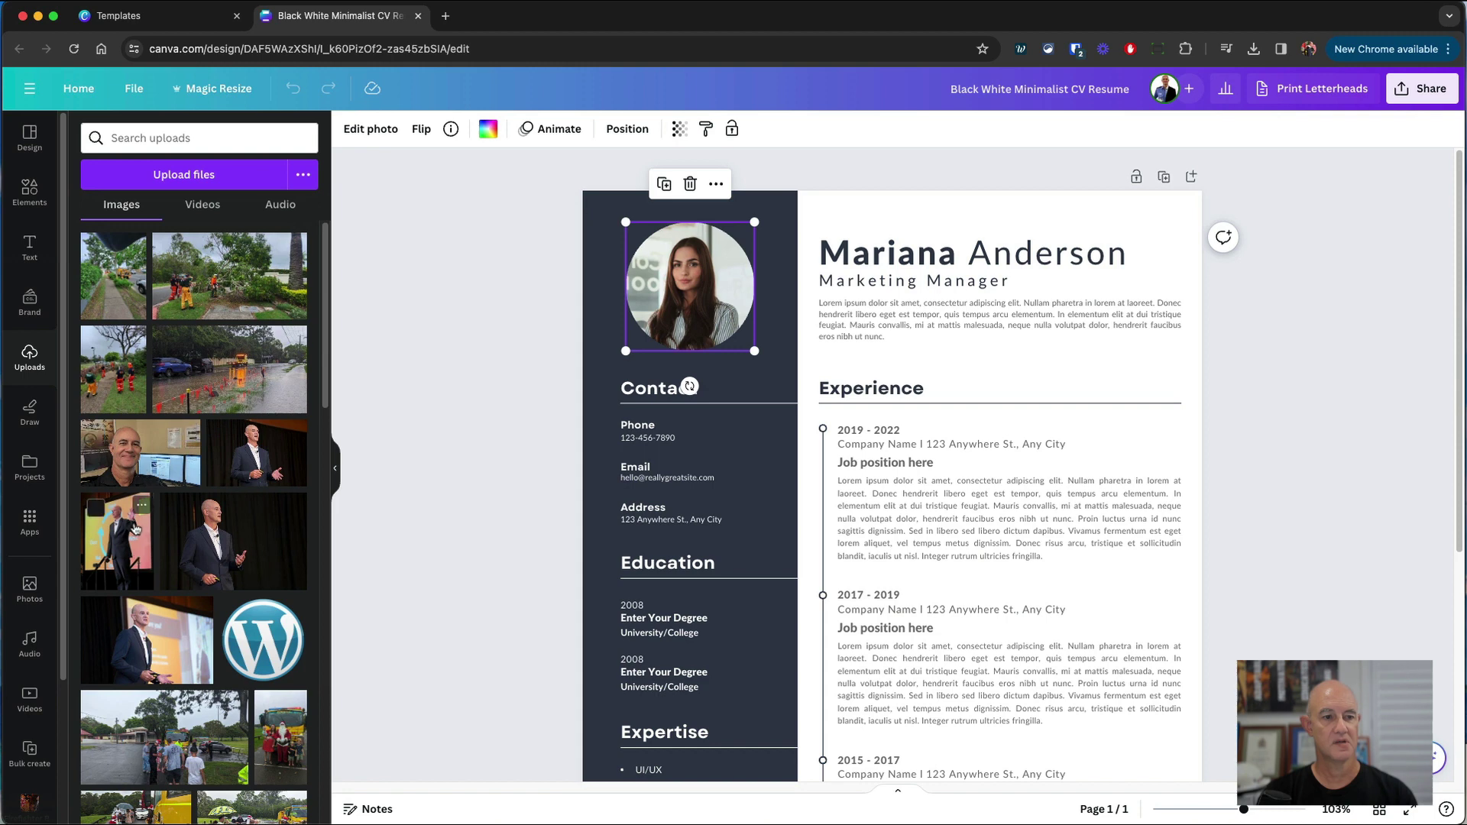
pyautogui.moveTo(229, 440); pyautogui.dragTo(674, 298)
pyautogui.click(472, 299)
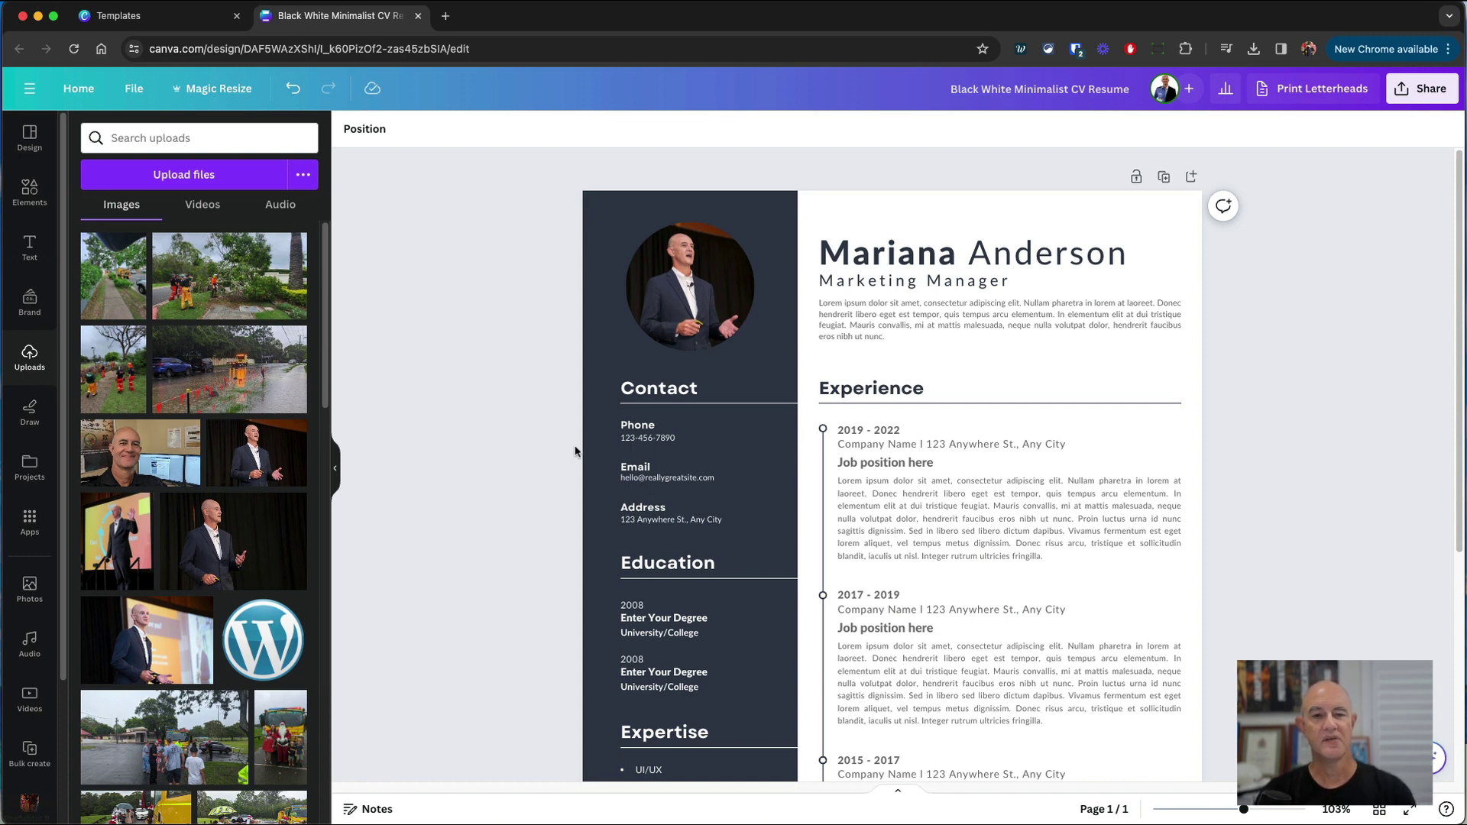
pyautogui.click(722, 279)
# Try removing the profile photo's background, undo it, then open the photo for repositioning.
pyautogui.click(373, 129)
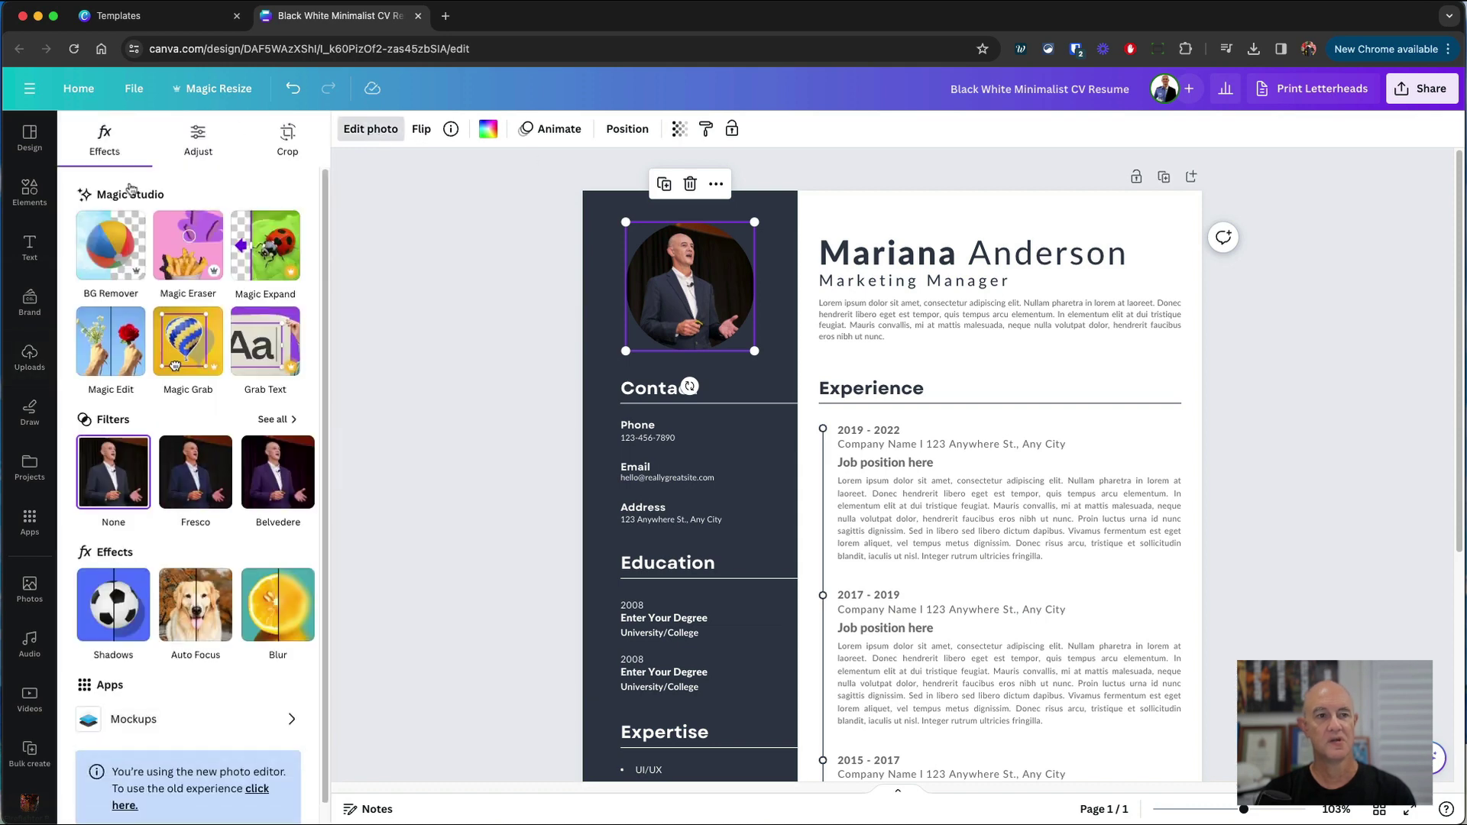
pyautogui.click(103, 268)
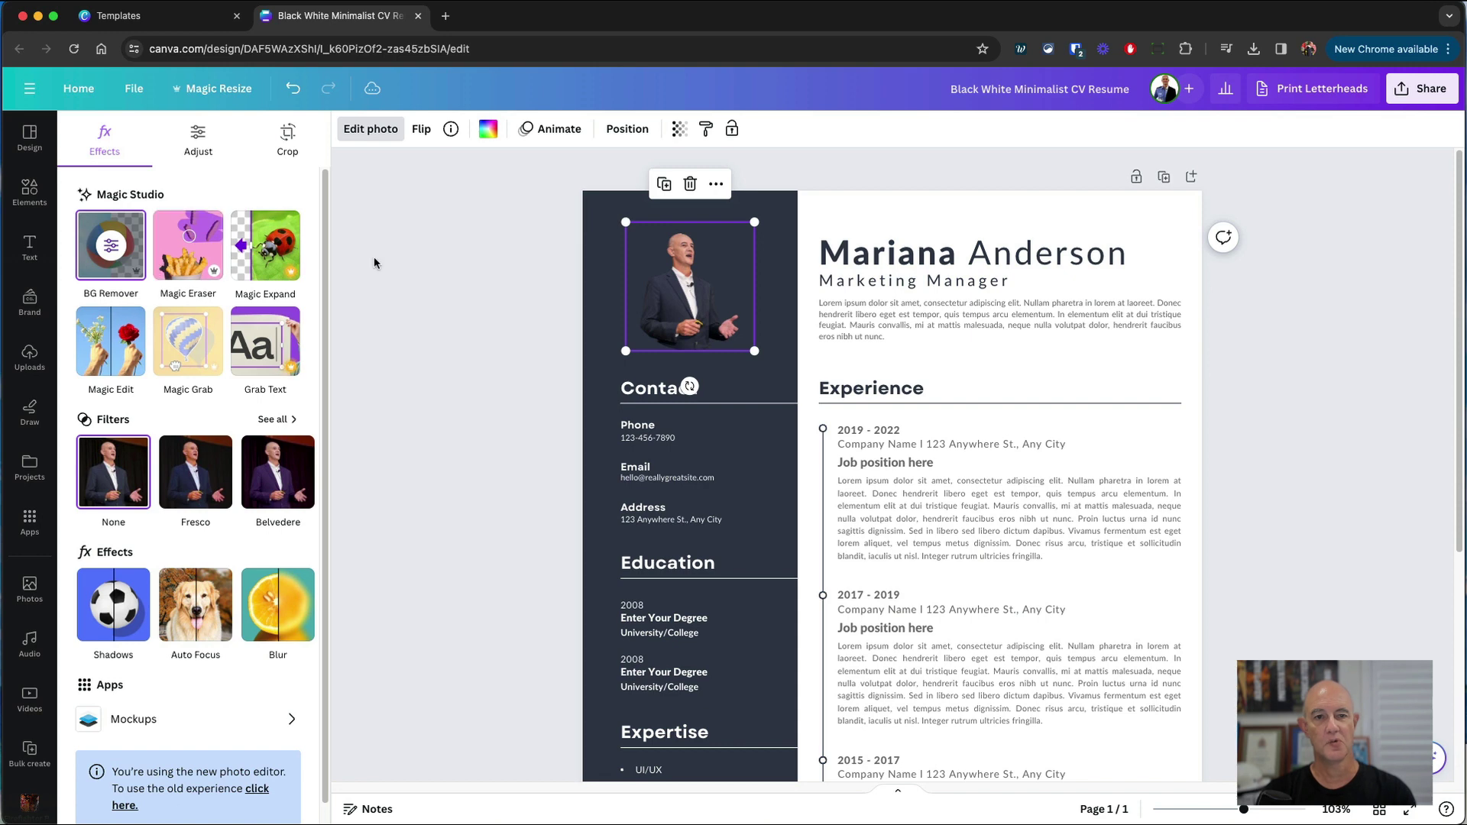
pyautogui.click(420, 254)
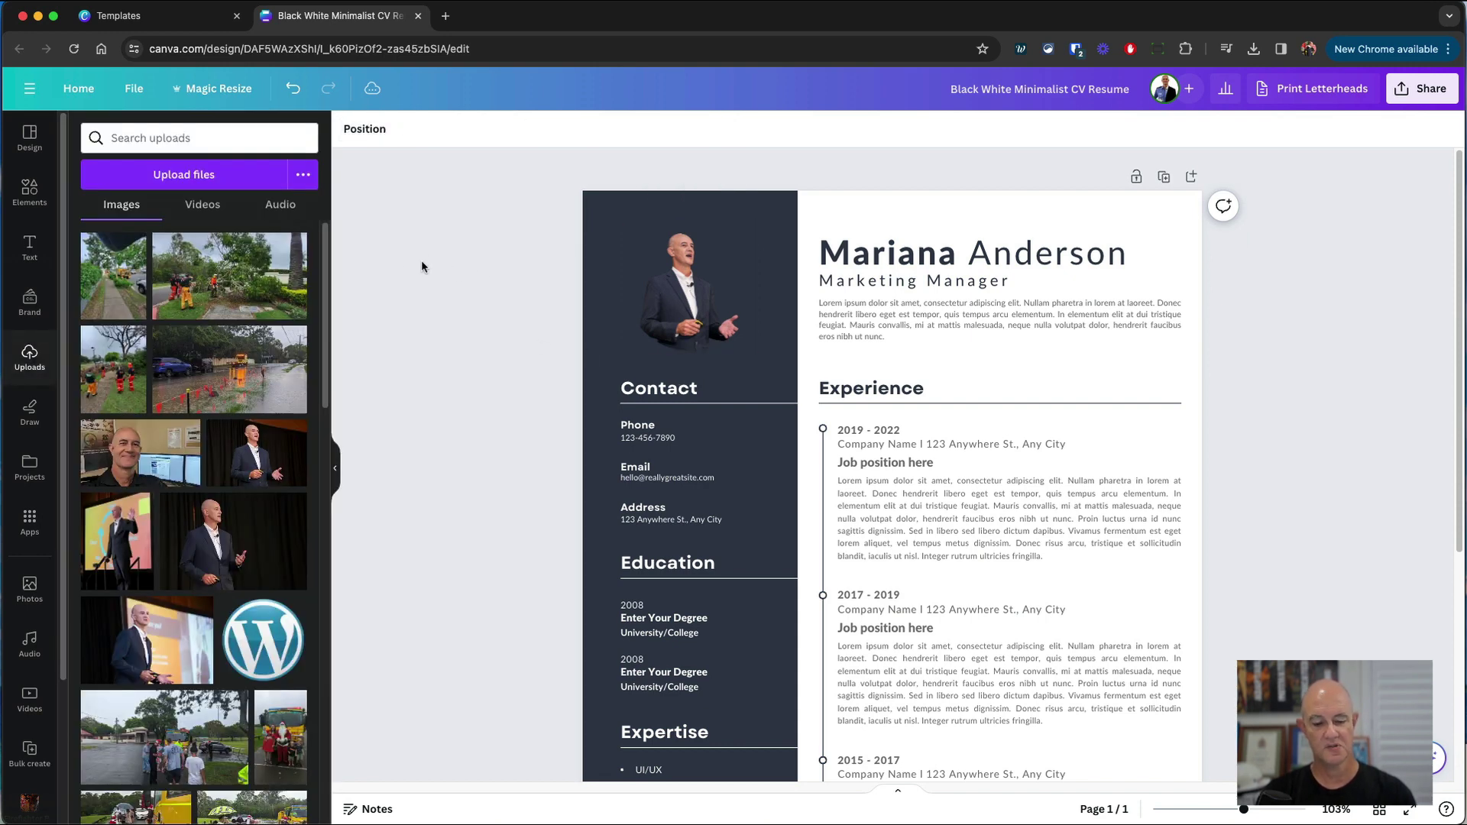
pyautogui.press('super+z')
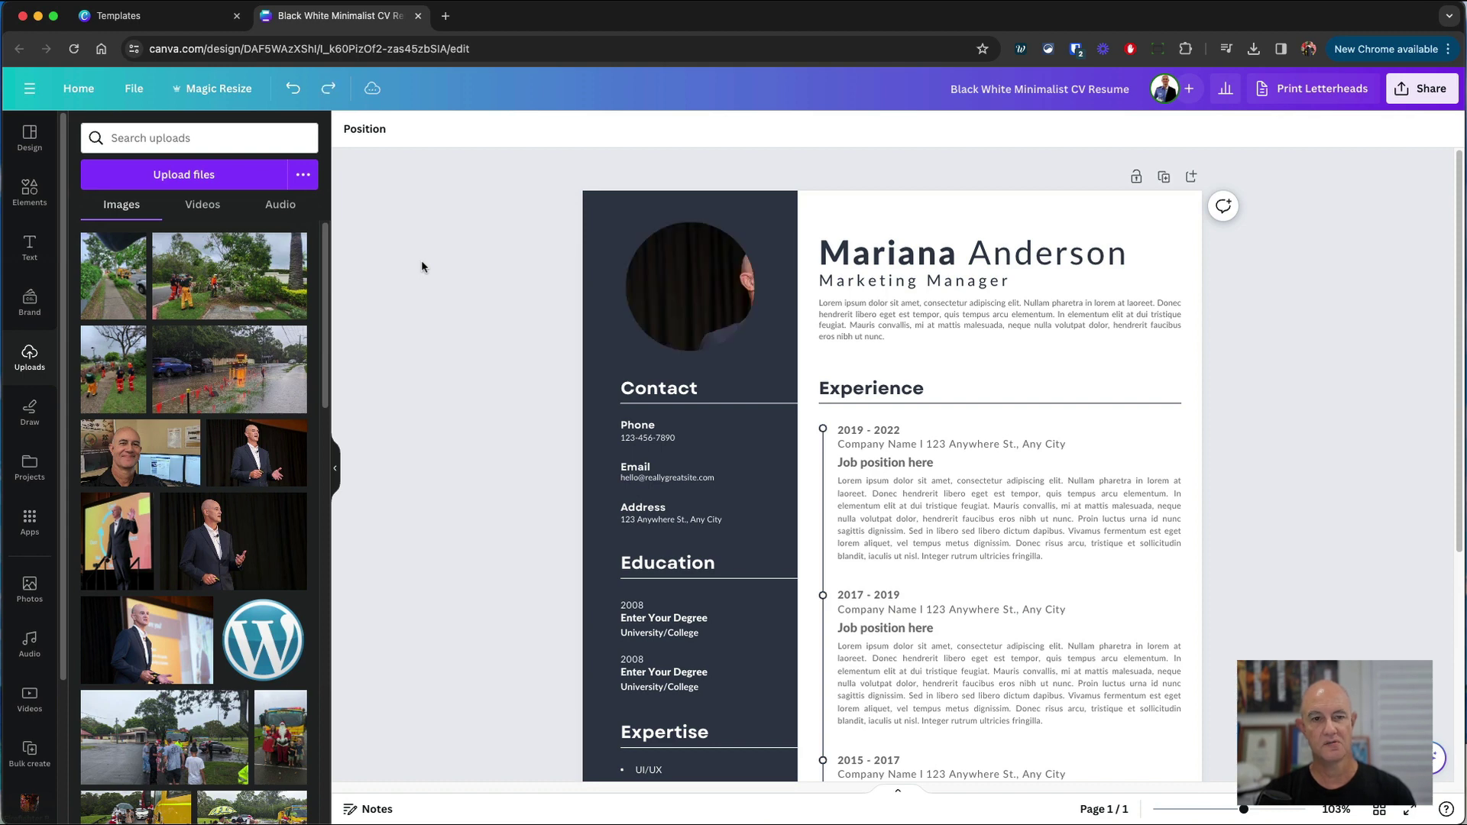
pyautogui.click(683, 286)
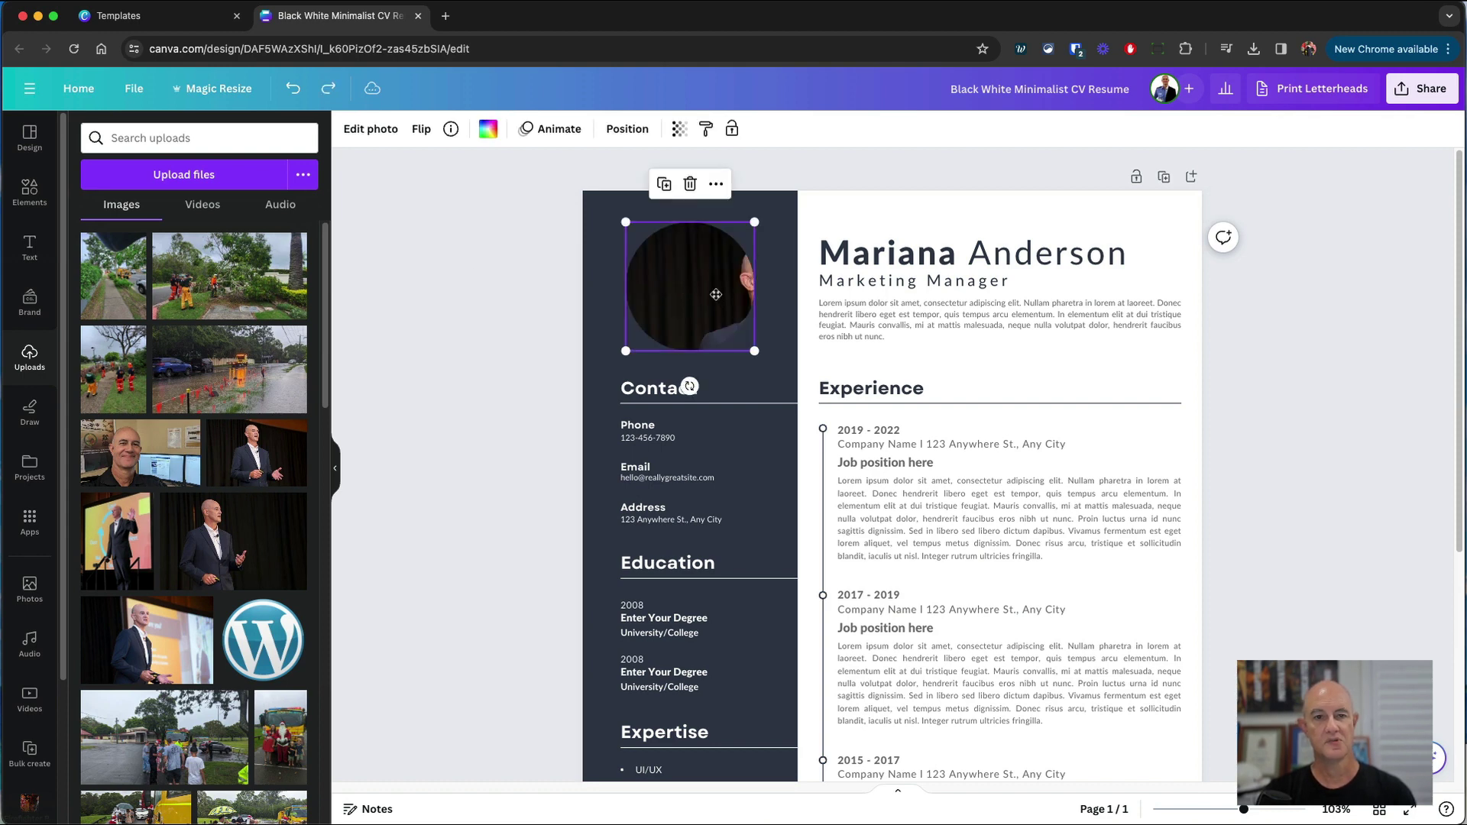
pyautogui.doubleClick(715, 294)
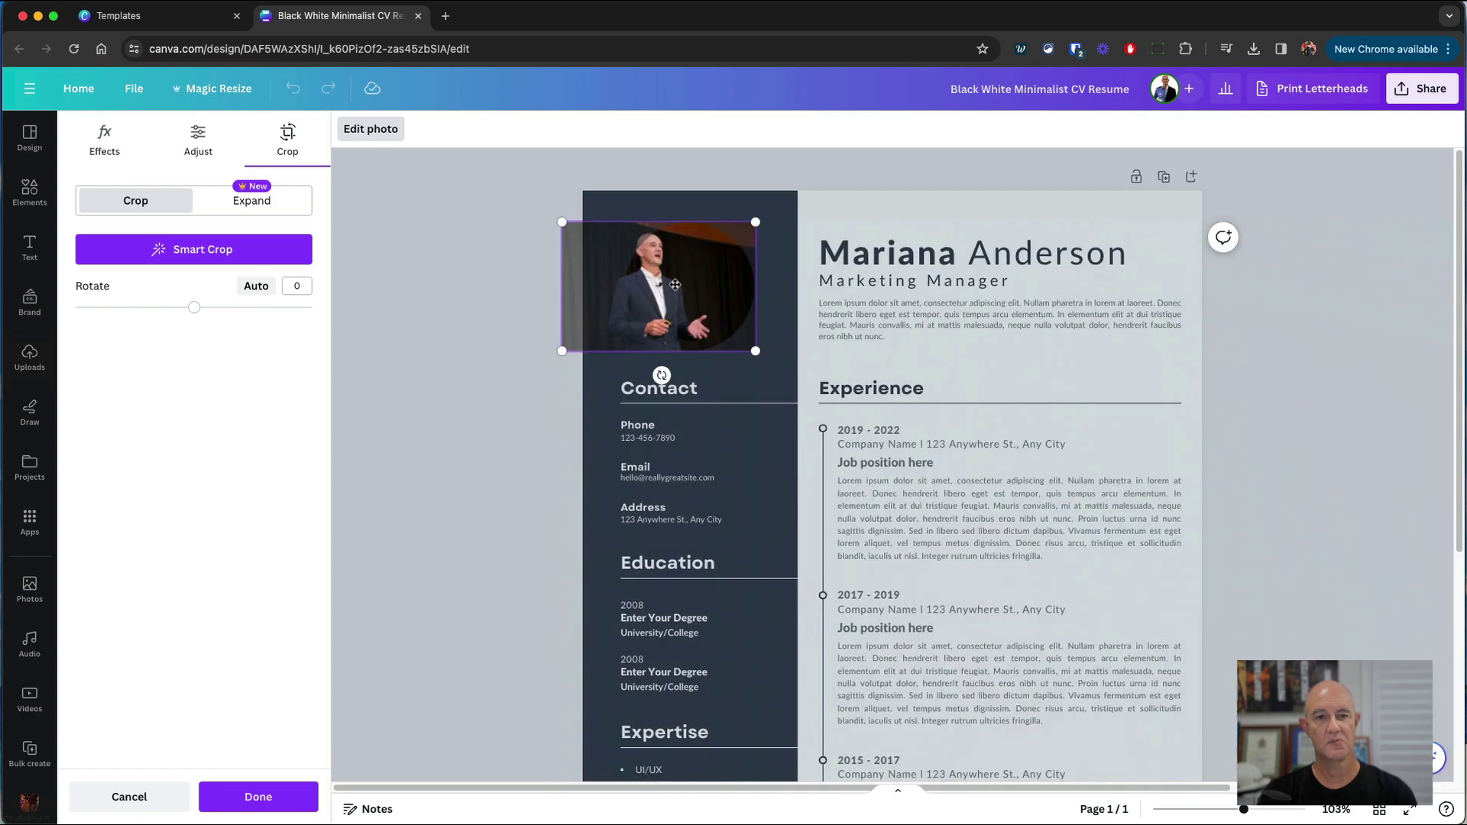
# Shift the photo within the round frame to centre the speaker and apply the crop.
pyautogui.moveTo(675, 284); pyautogui.dragTo(731, 284)
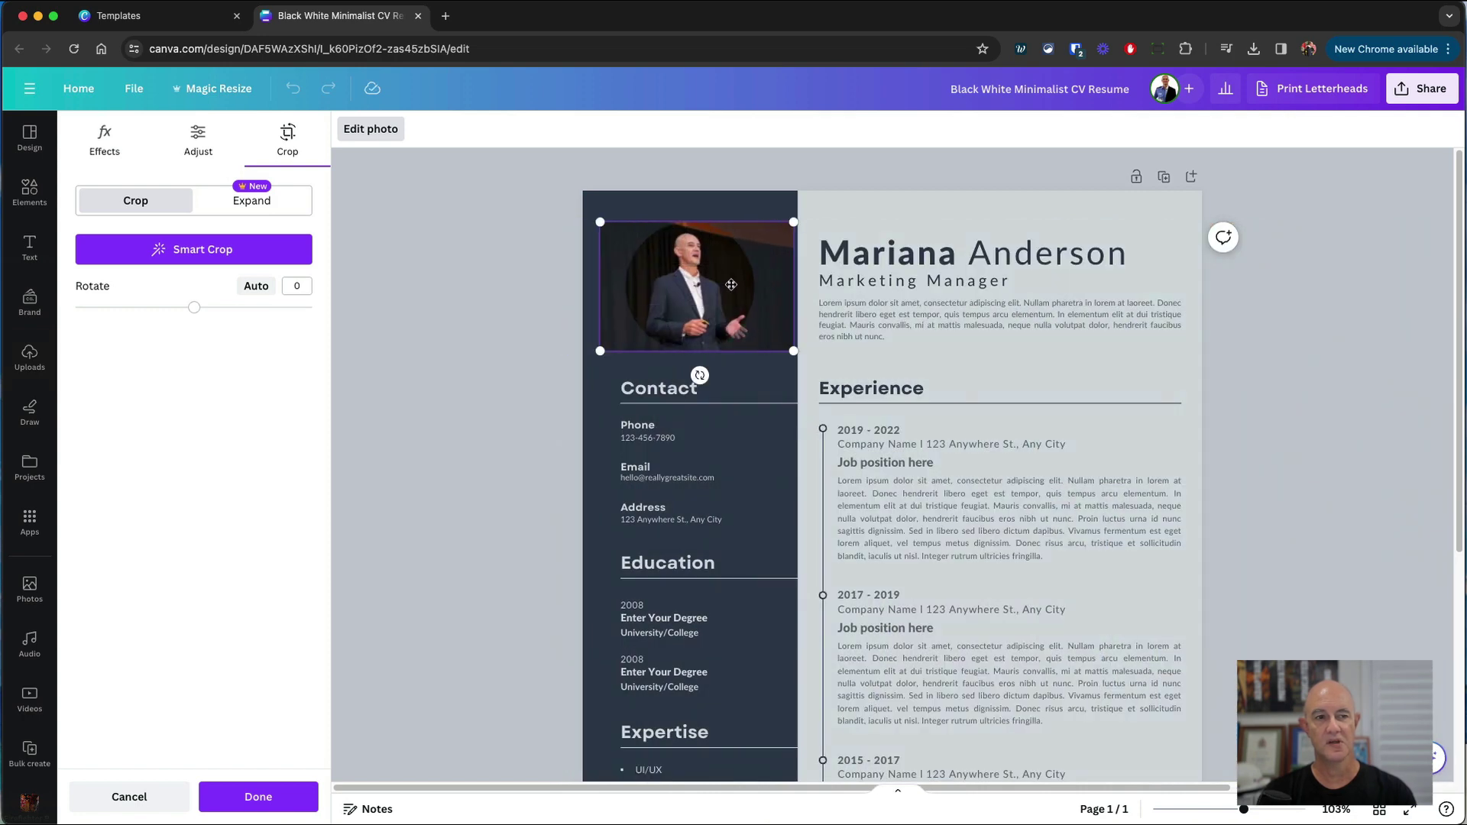
pyautogui.click(244, 796)
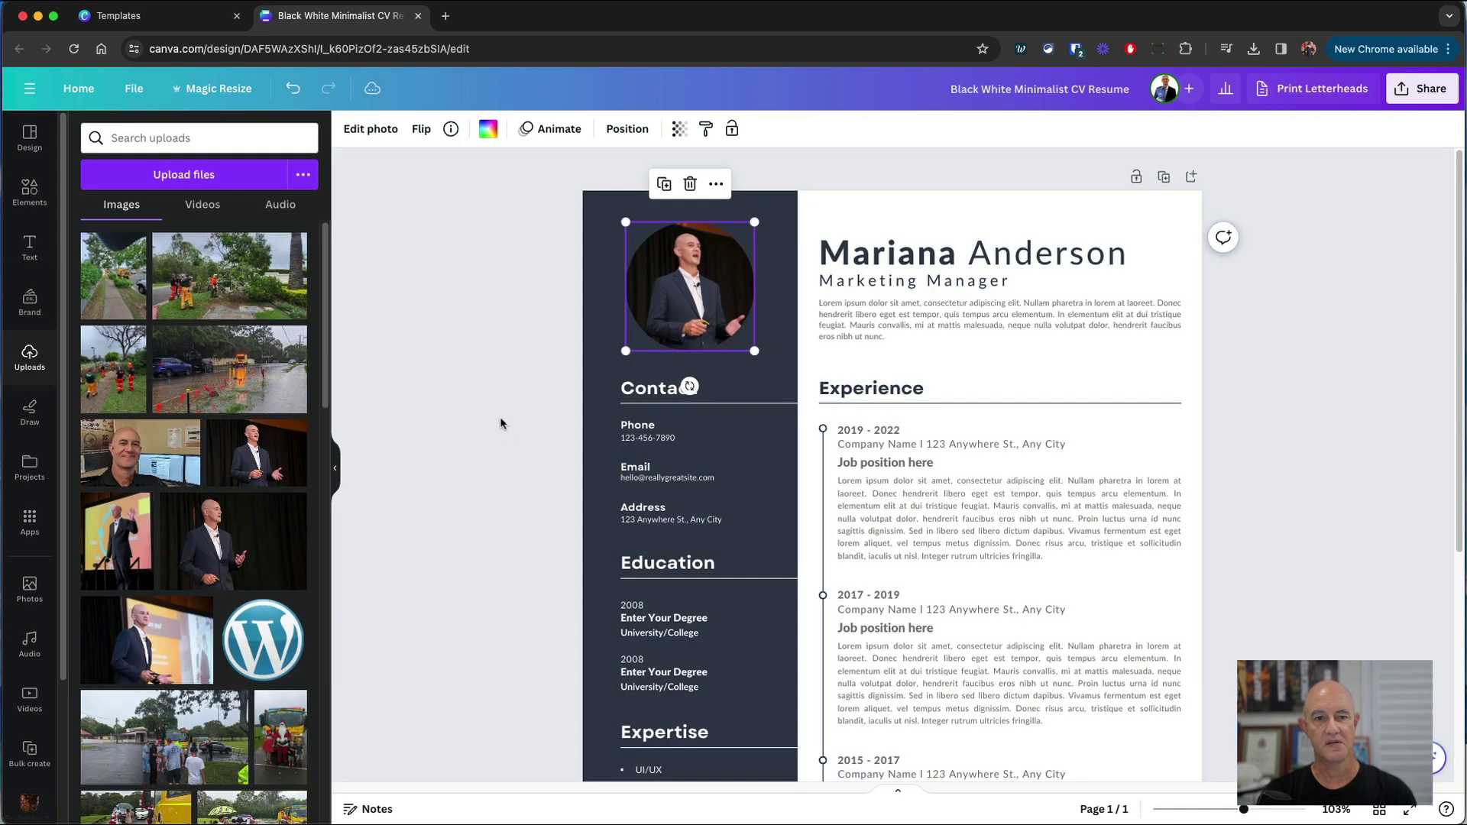
pyautogui.click(500, 419)
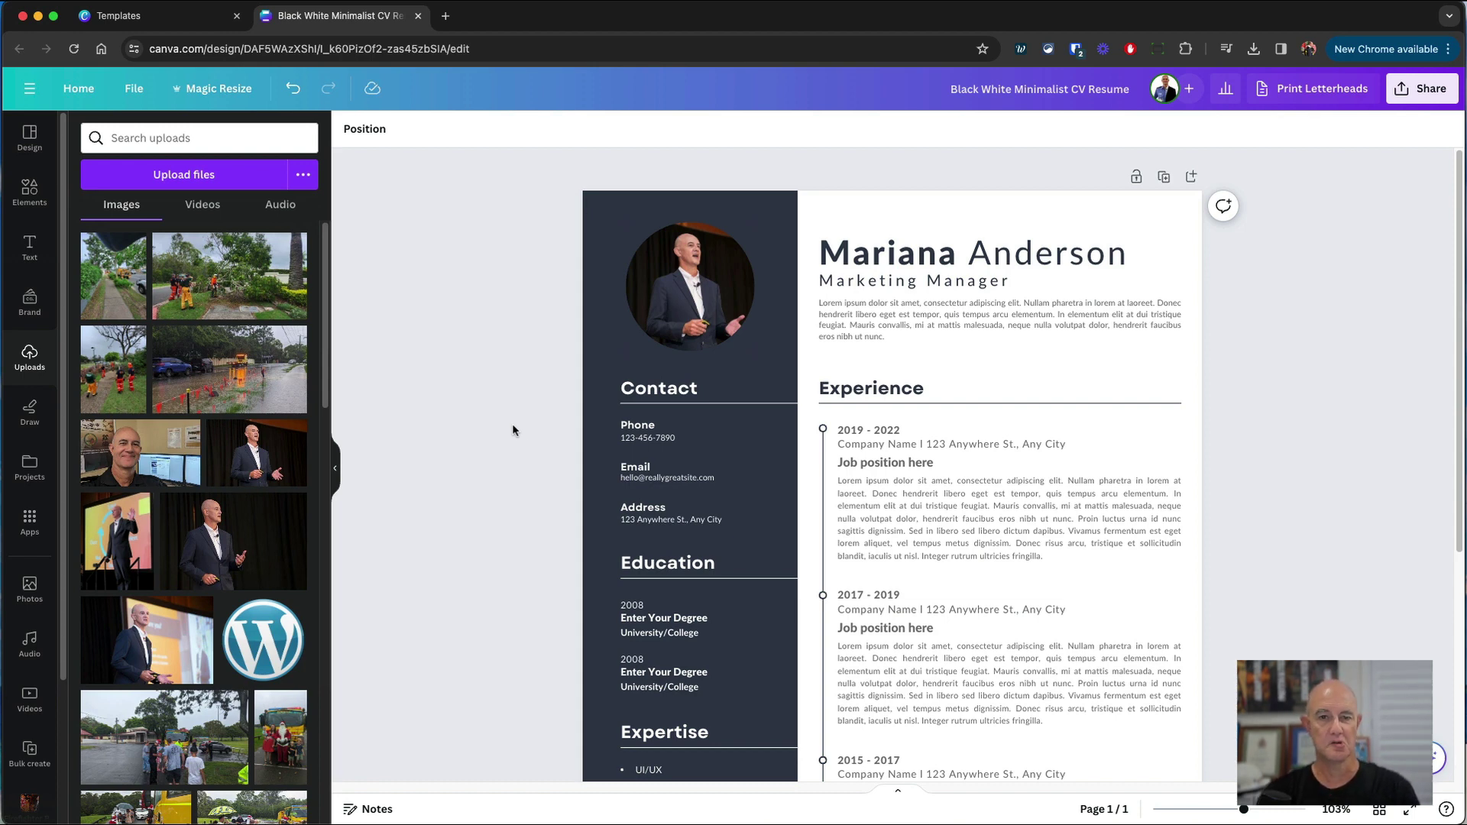
# Replace the heading's placeholder first name and surname with the owner's own name.
pyautogui.click(921, 255)
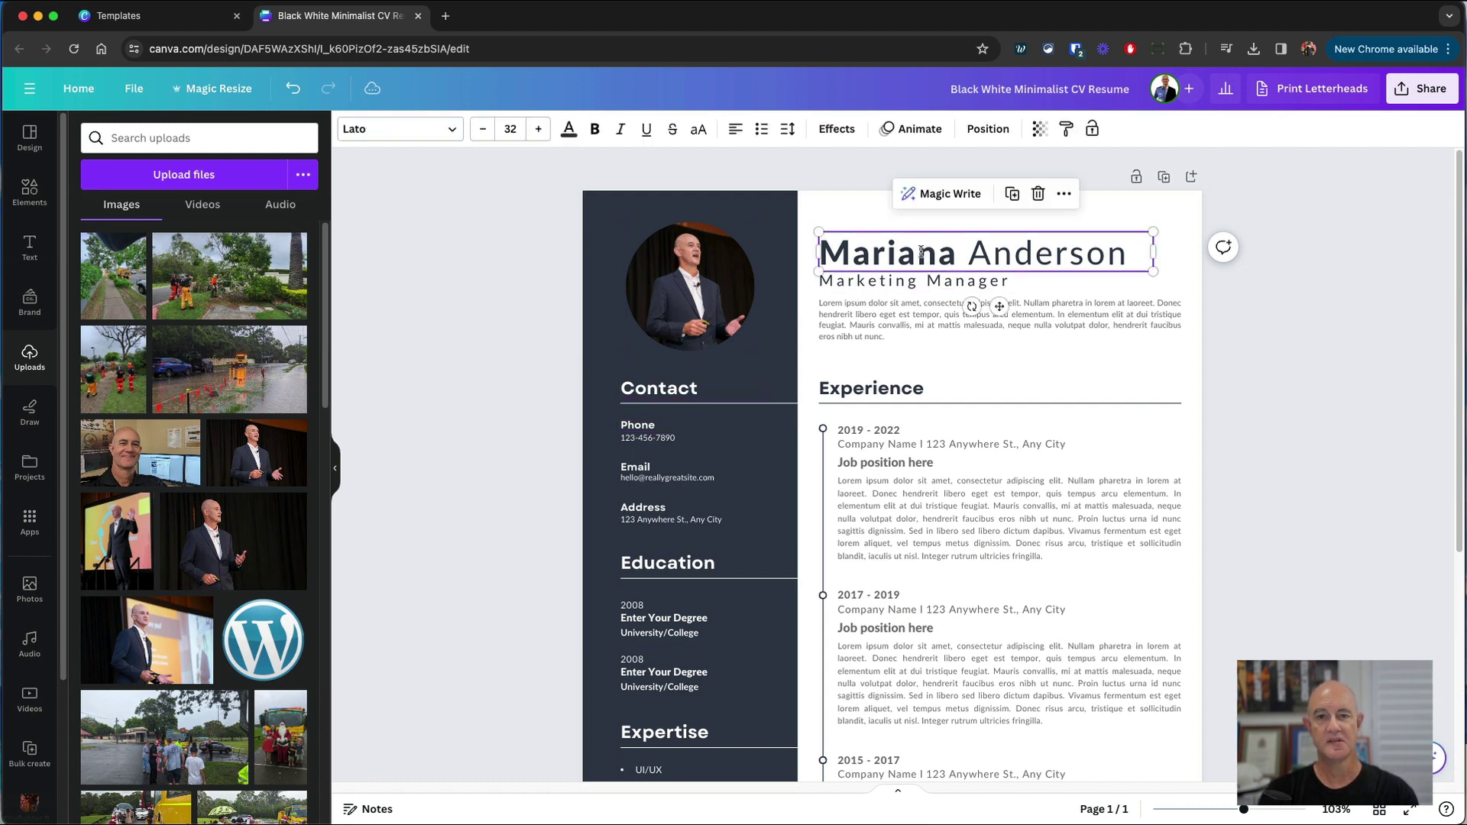
pyautogui.click(921, 253)
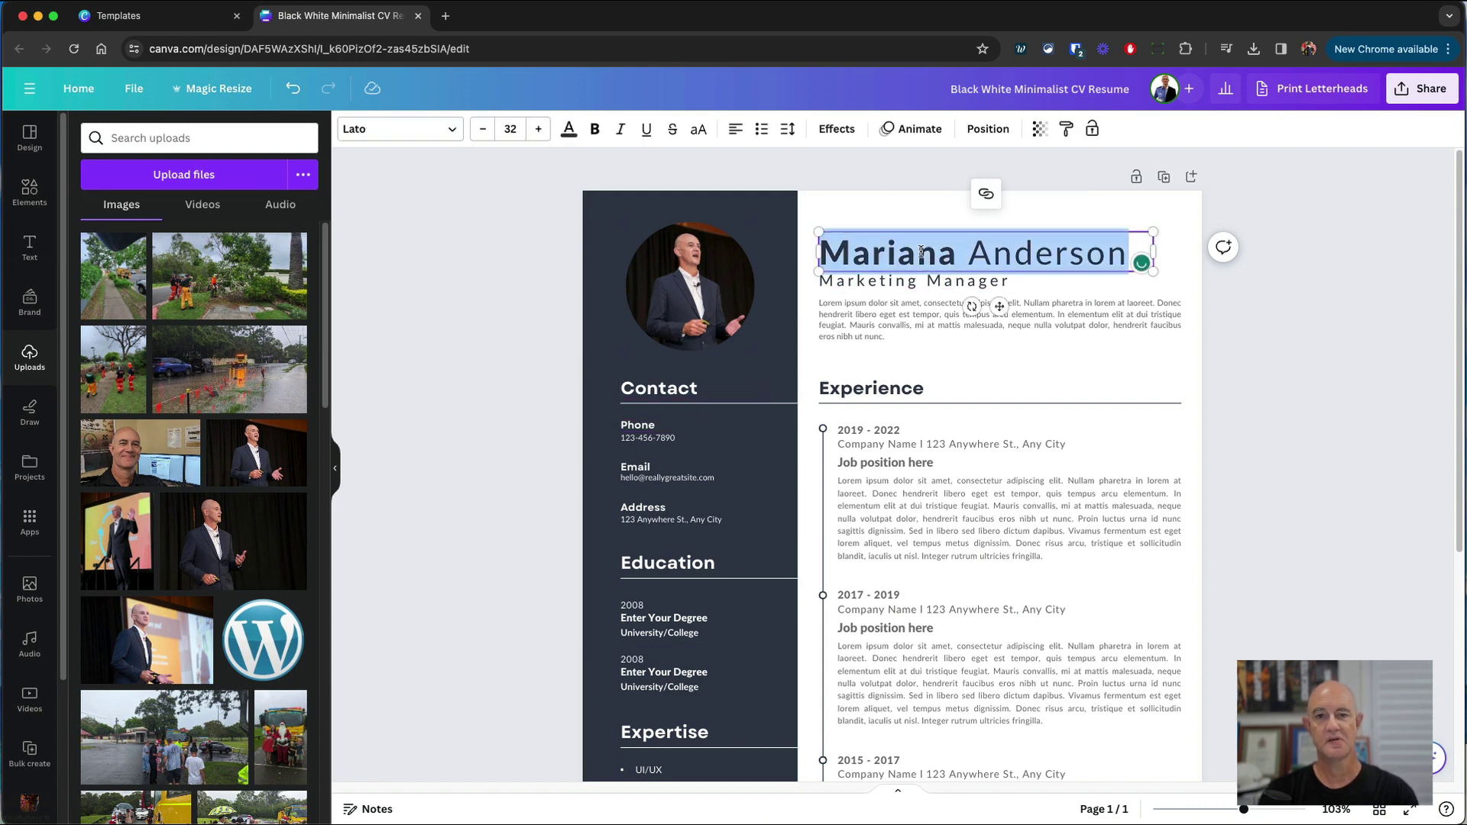
pyautogui.click(993, 255)
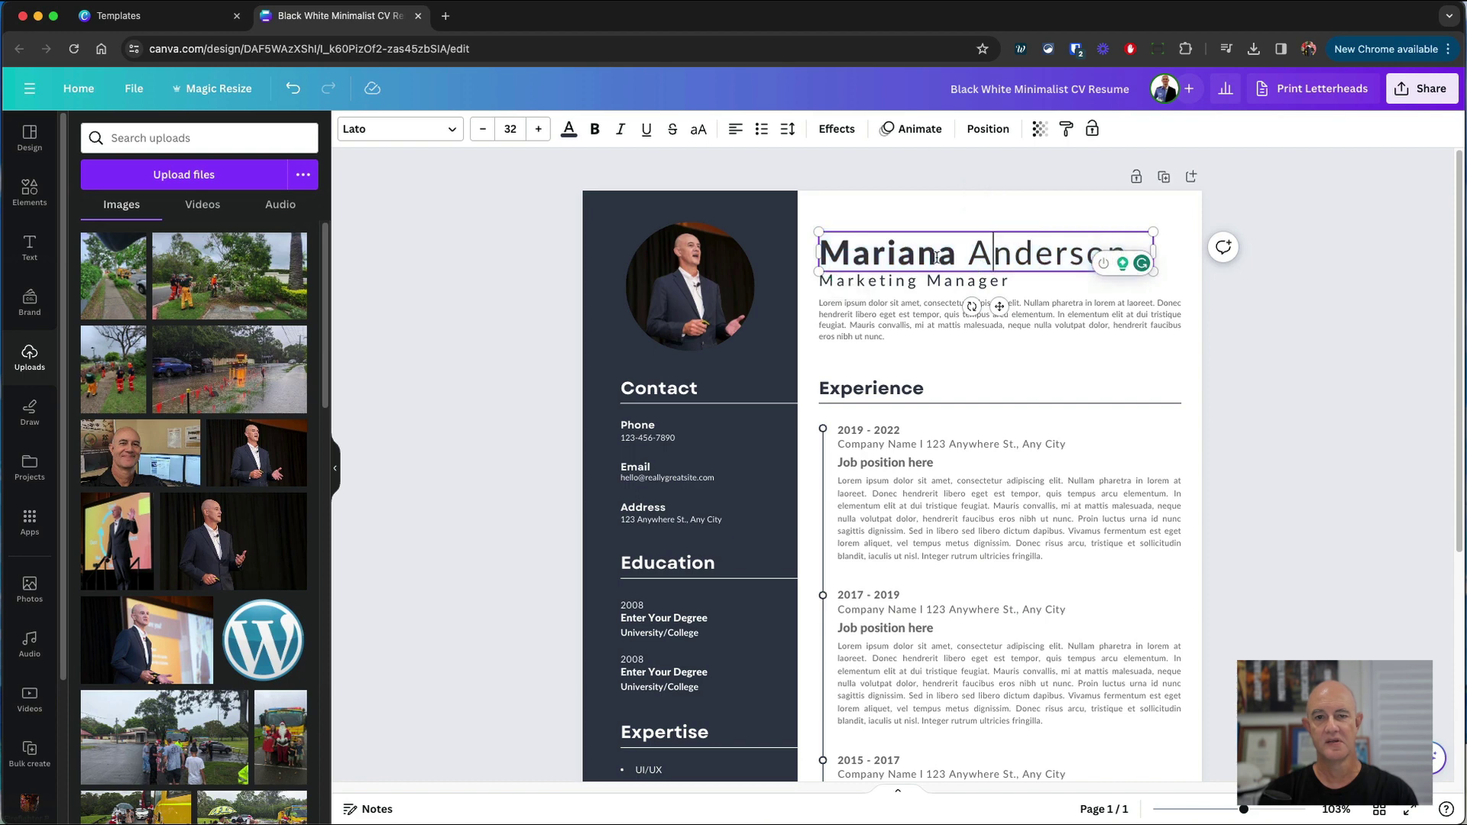
pyautogui.moveTo(955, 255); pyautogui.dragTo(821, 257)
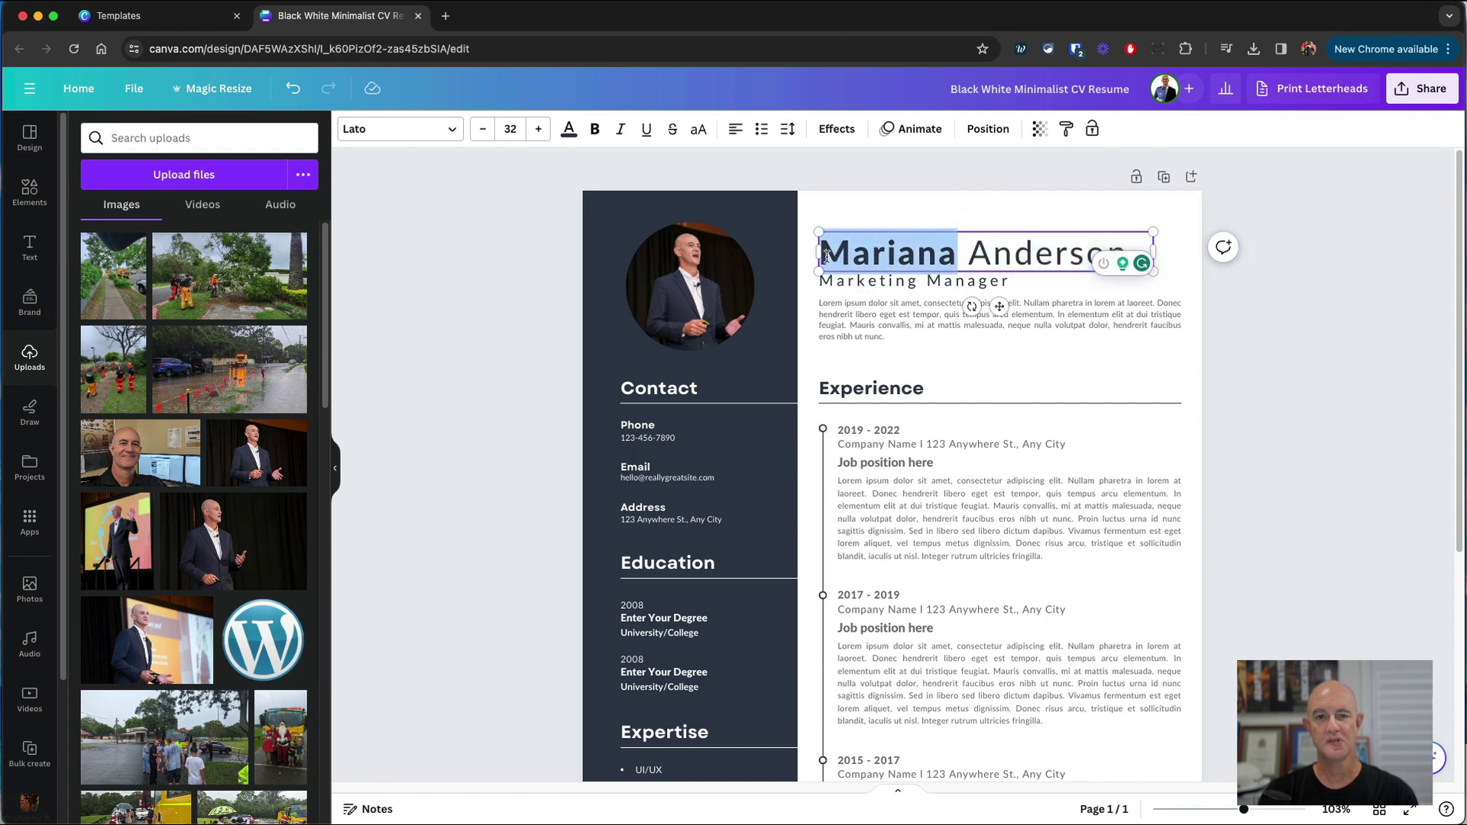
pyautogui.write('Brad')
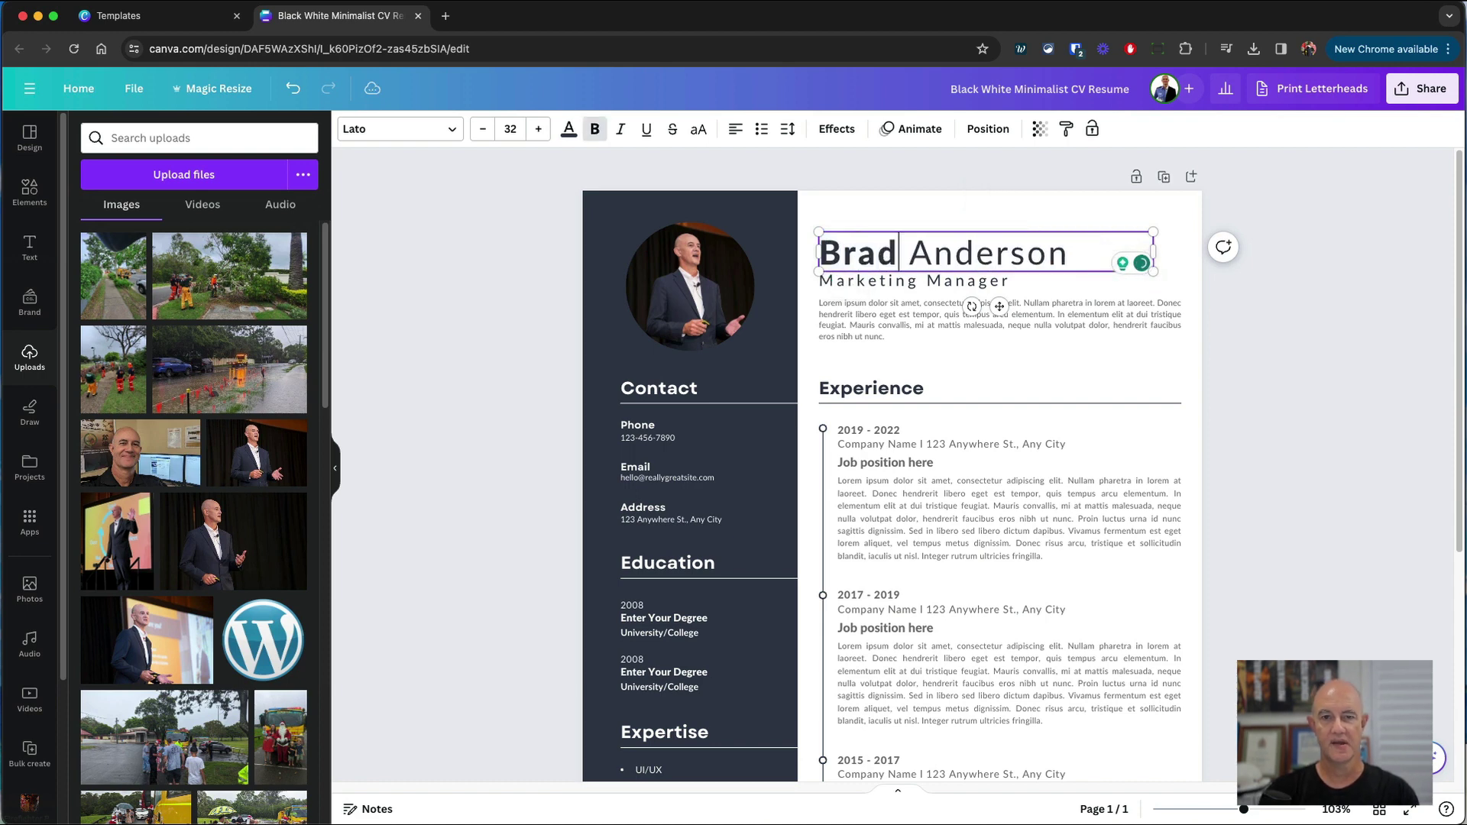
pyautogui.doubleClick(972, 251)
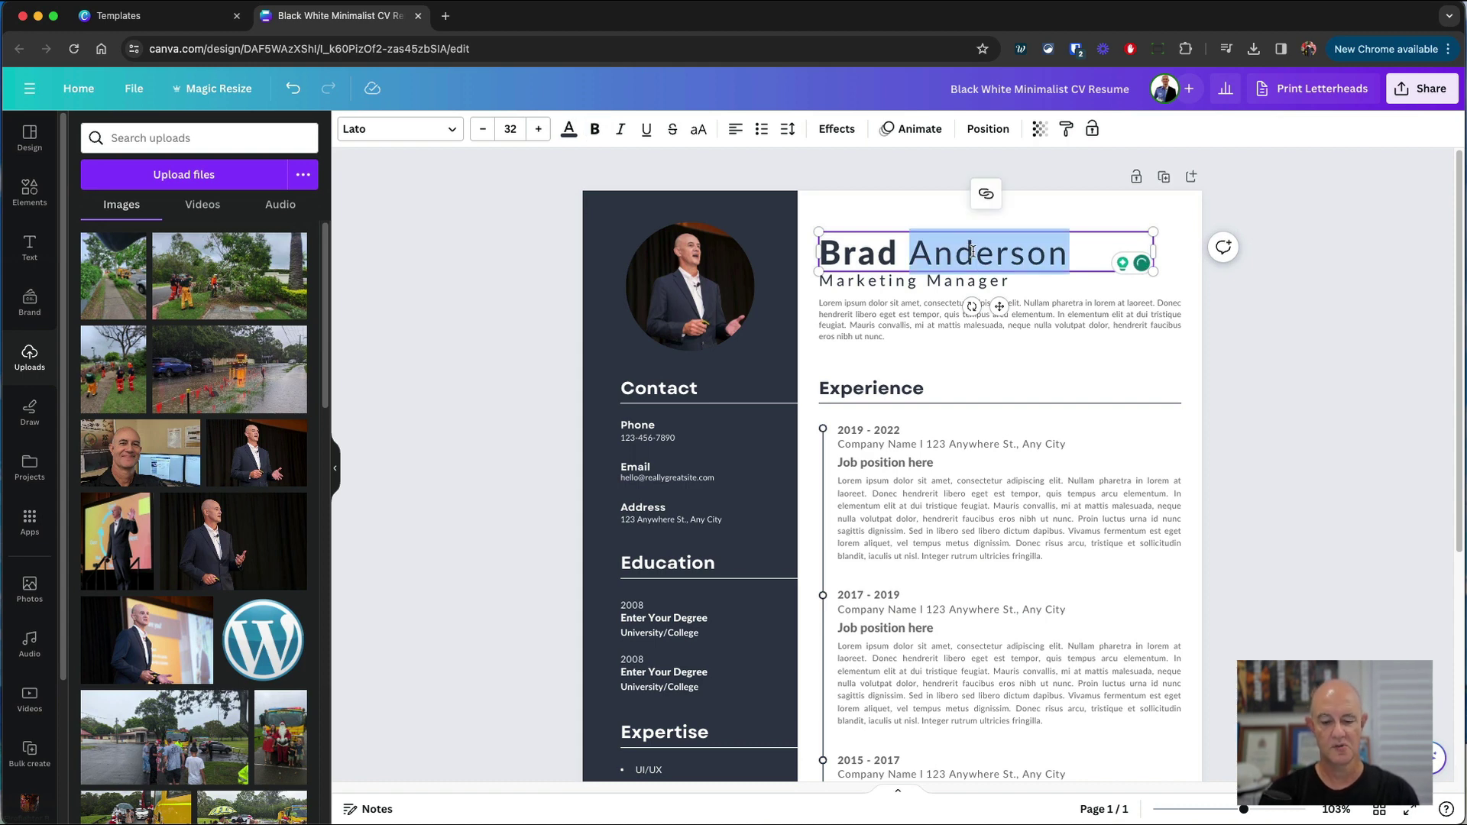
pyautogui.write('Hauck')
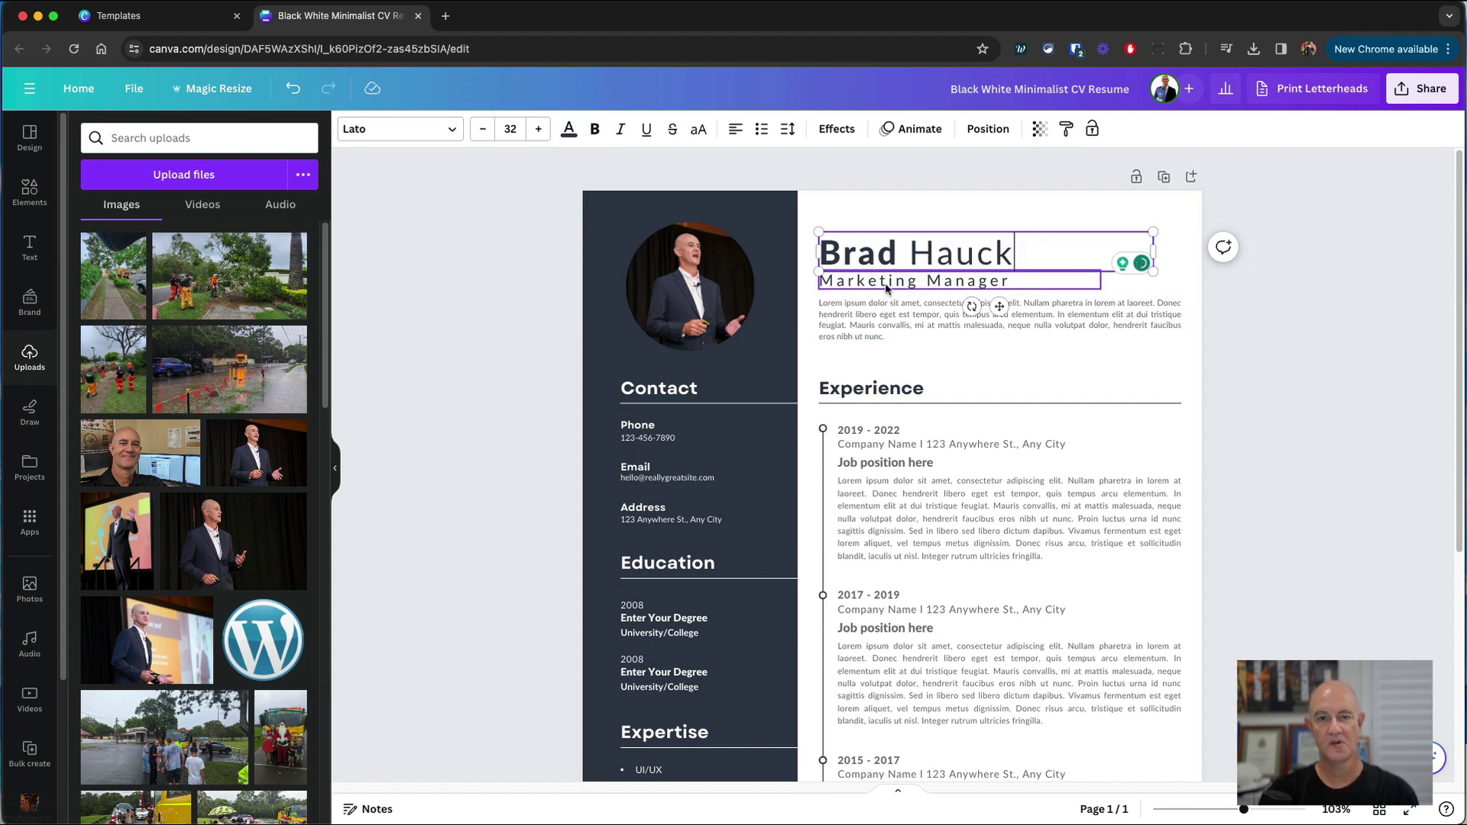
# Change 'Manager' in the job title to 'CEO' so it reads 'Marketing CEO'.
pyautogui.doubleClick(951, 280)
pyautogui.doubleClick(960, 280)
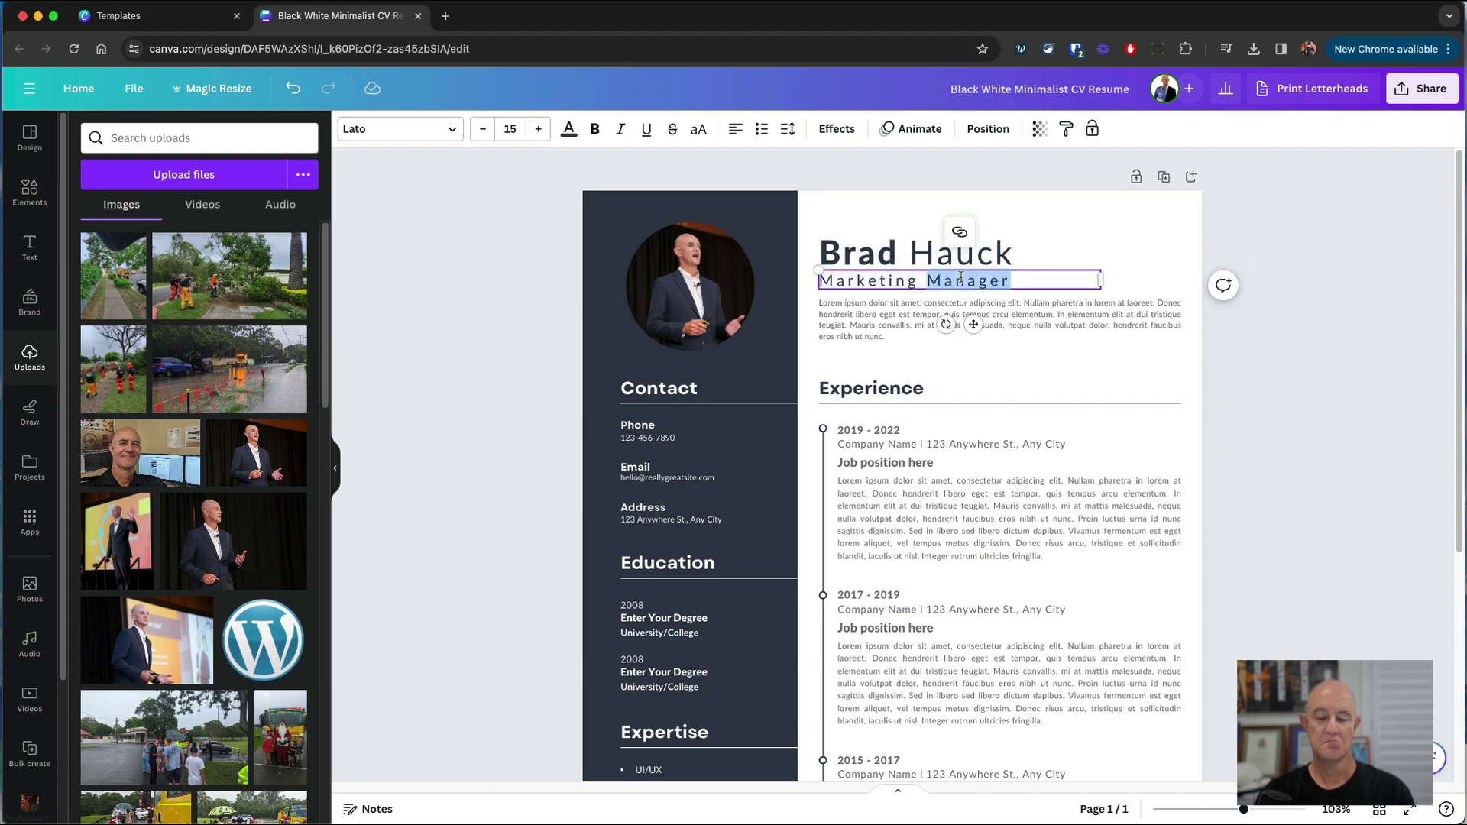
pyautogui.write('CEO')
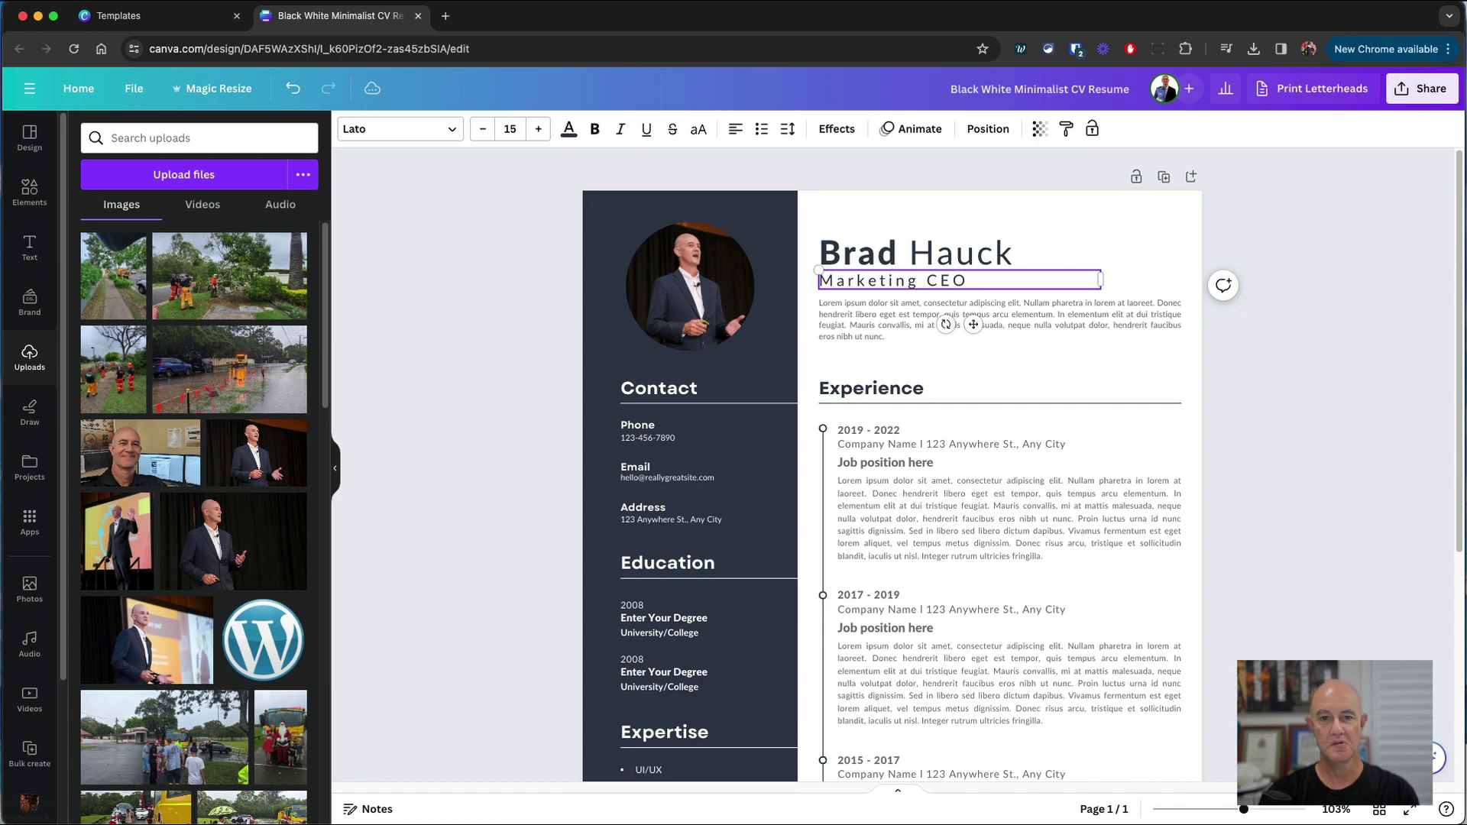
pyautogui.click(845, 302)
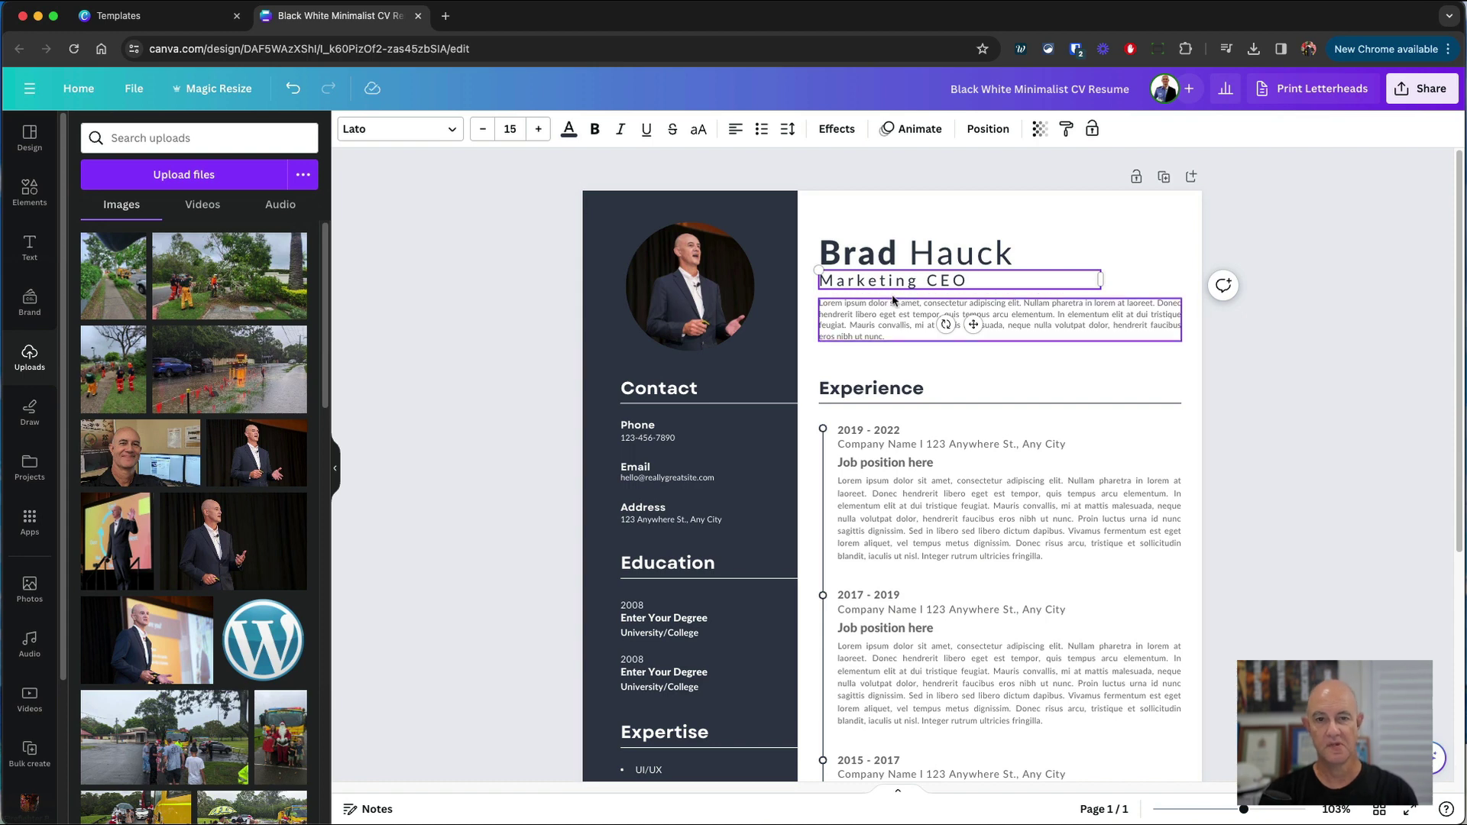
# Delete all the lorem ipsum text from the paragraph below the job title.
pyautogui.doubleClick(847, 308)
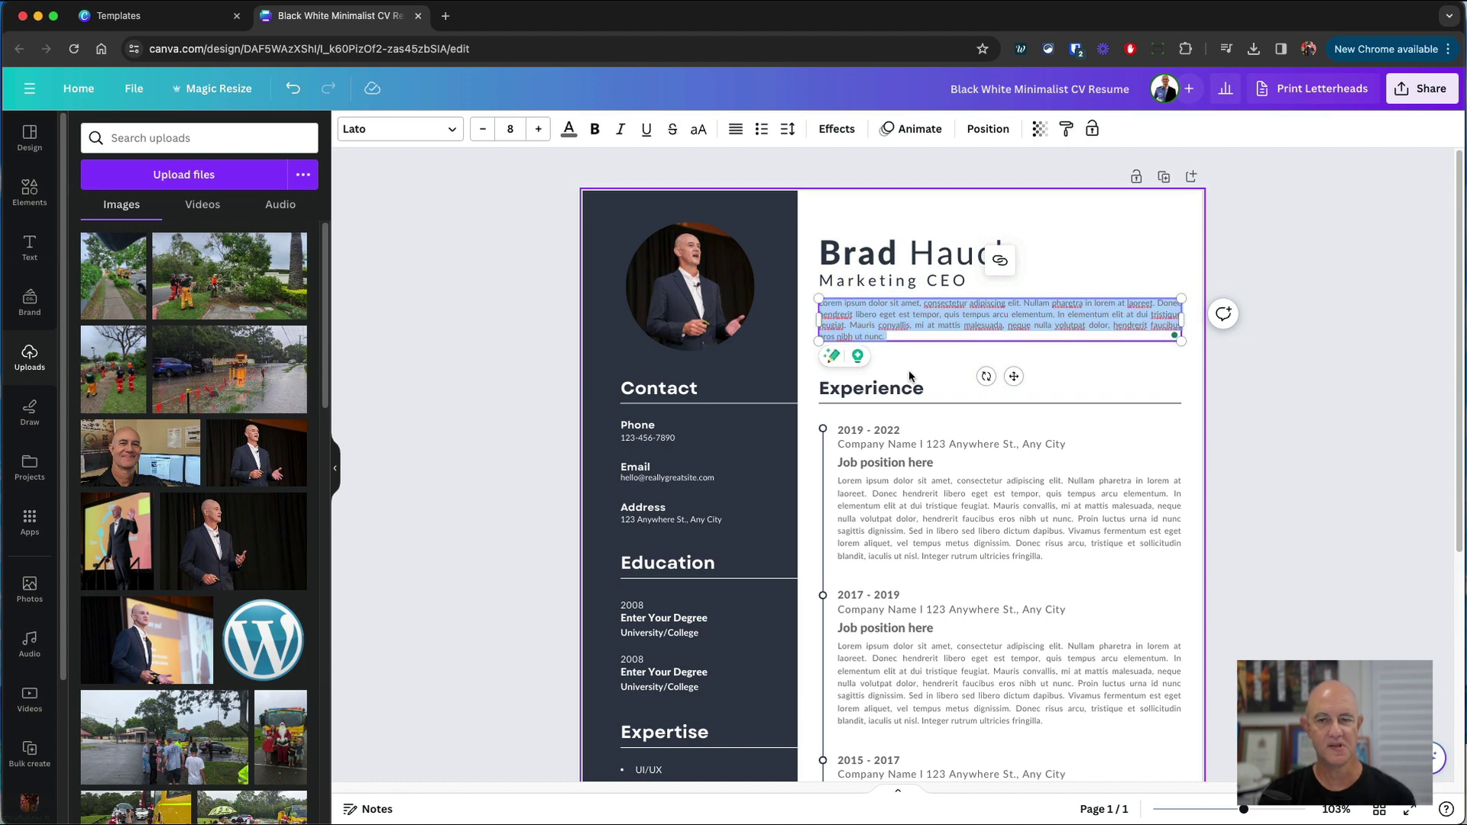
pyautogui.tripleClick(847, 301)
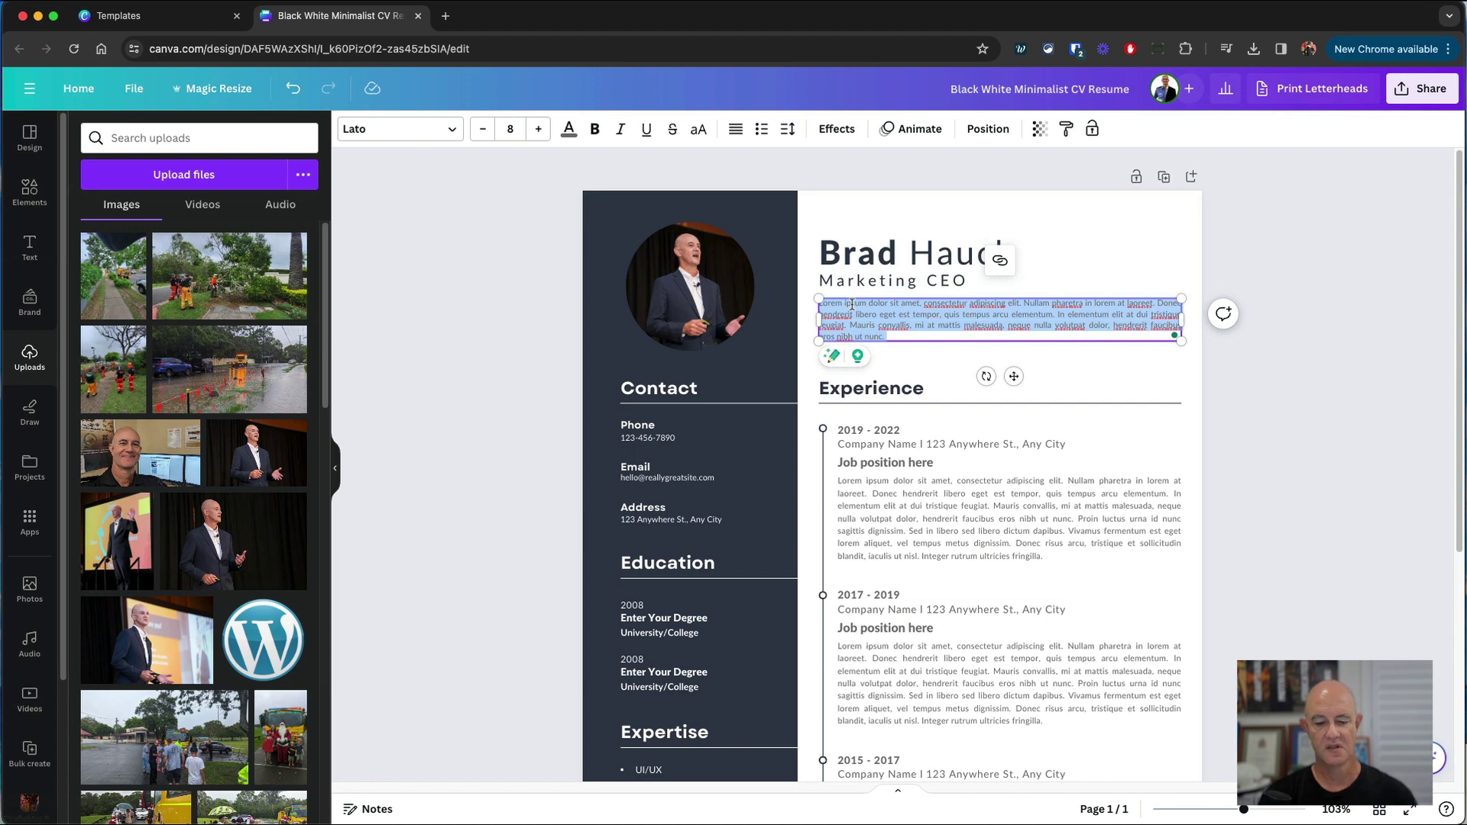
pyautogui.press('BackSpace')
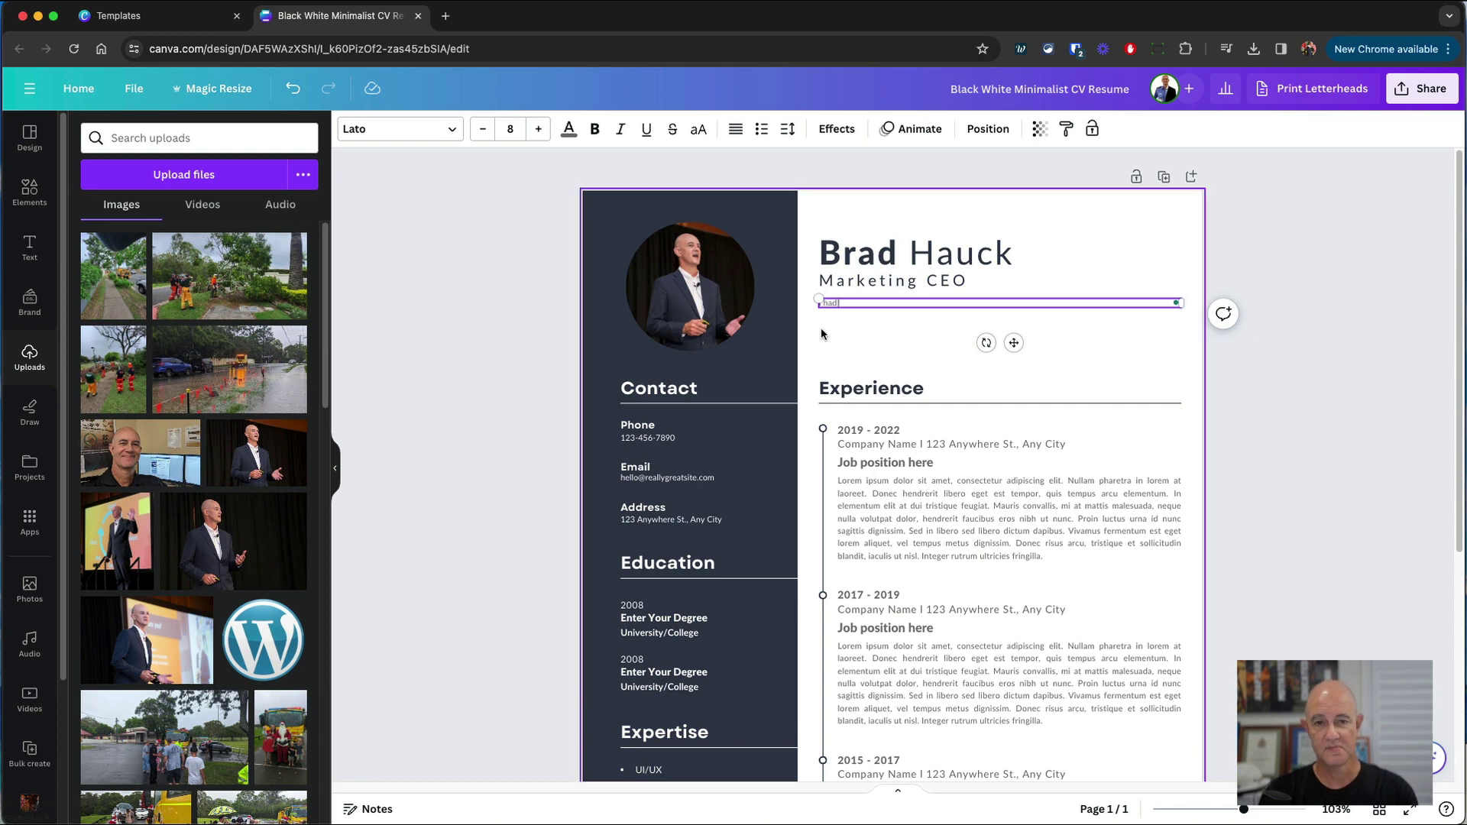
# Edit the first Experience entry's dates from 2019 - 2022 to 2020 - 2023.
pyautogui.click(880, 433)
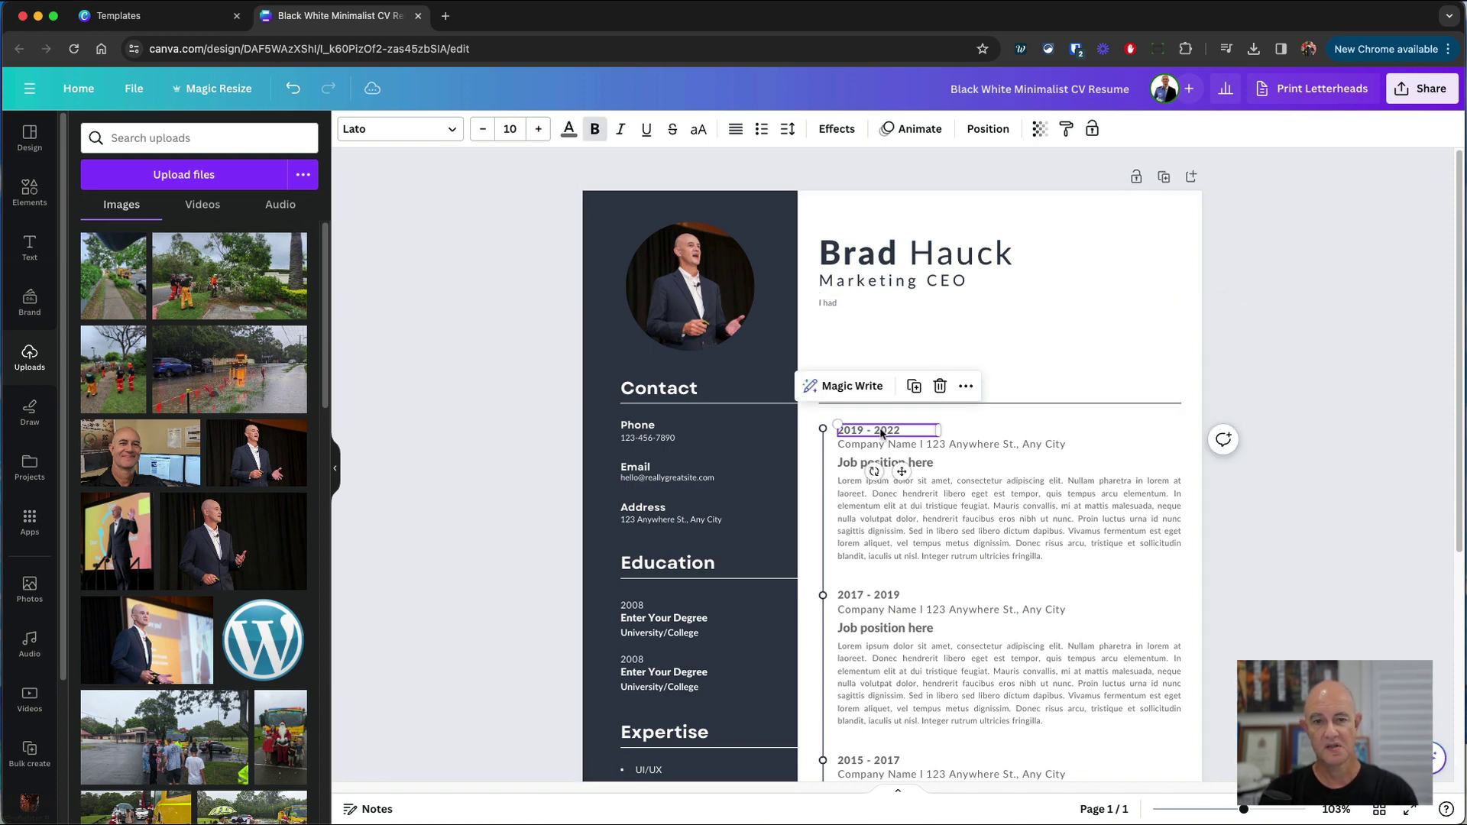
pyautogui.doubleClick(881, 431)
pyautogui.doubleClick(887, 428)
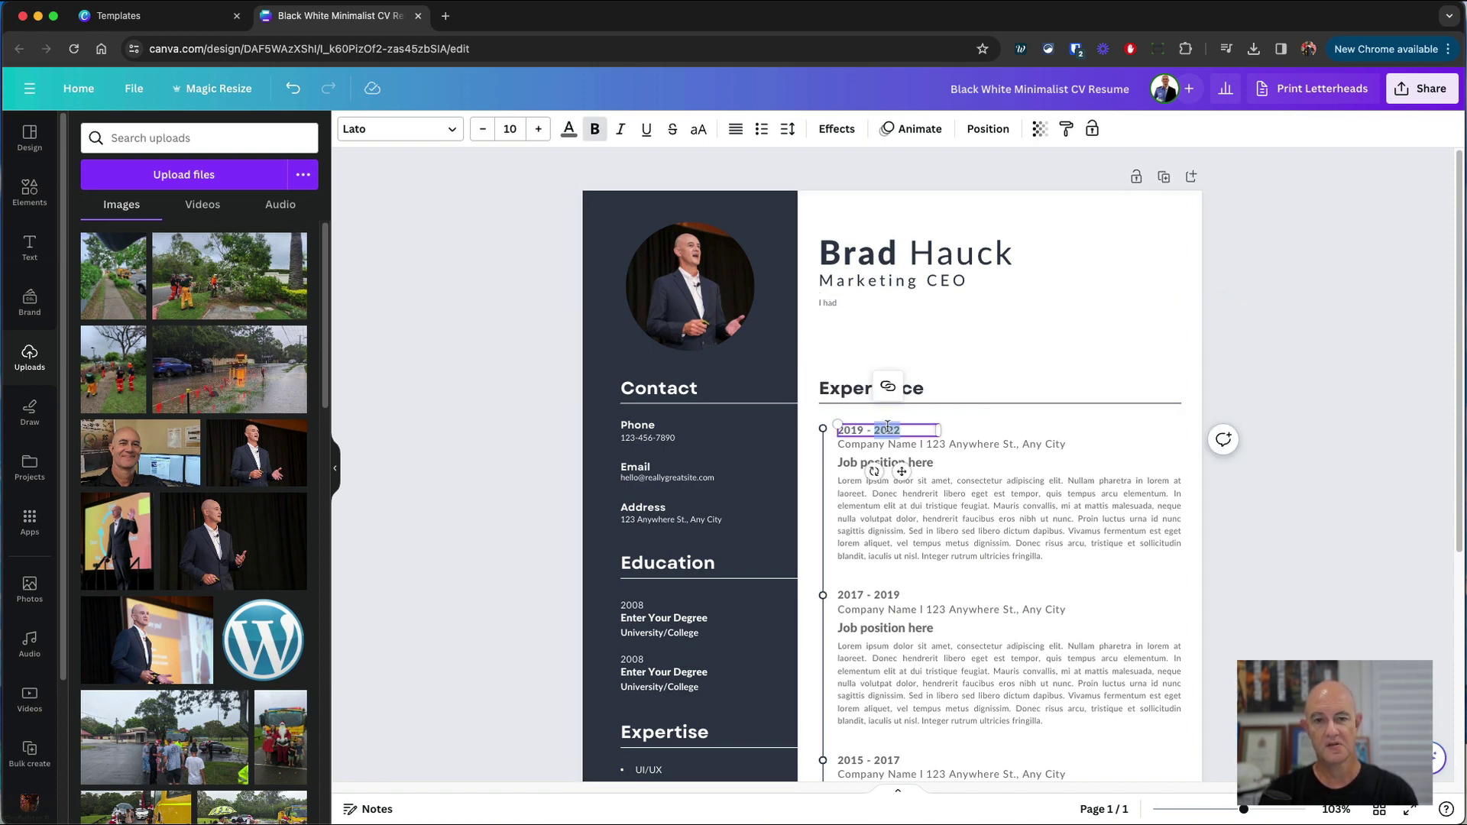
pyautogui.doubleClick(856, 426)
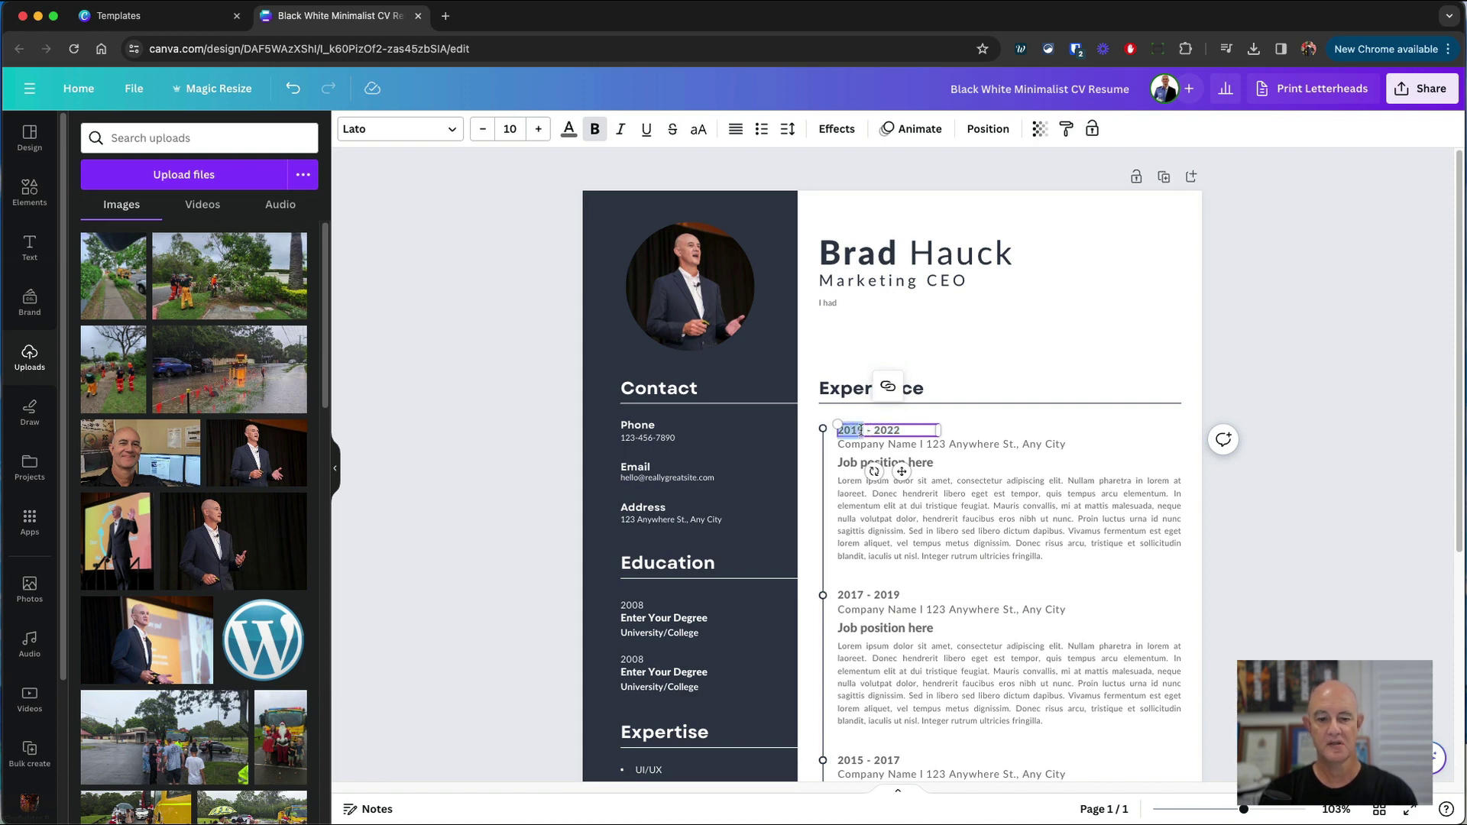
pyautogui.write('2020')
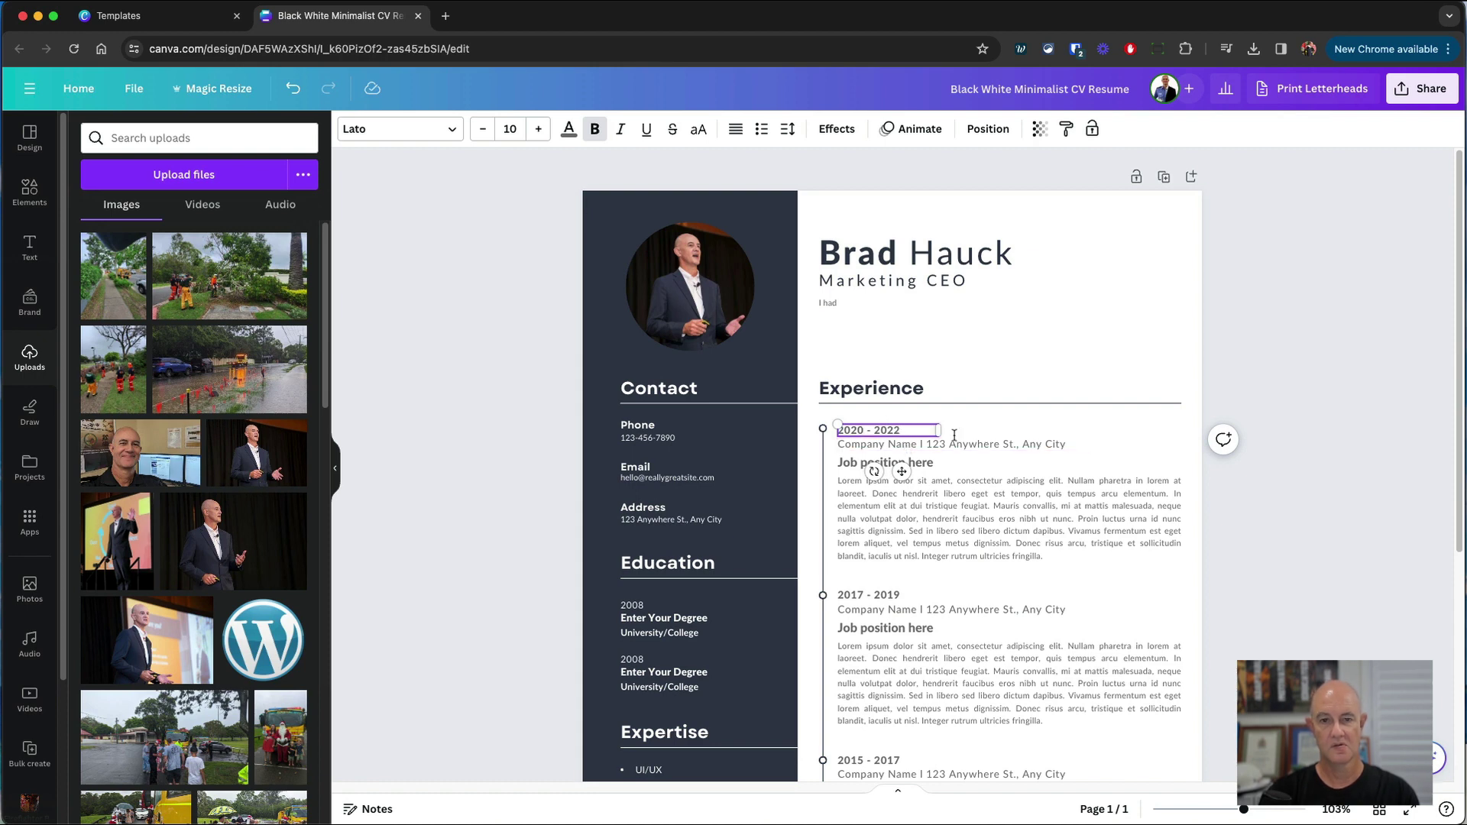
pyautogui.press('End')
pyautogui.press('BackSpace')
pyautogui.write('3')
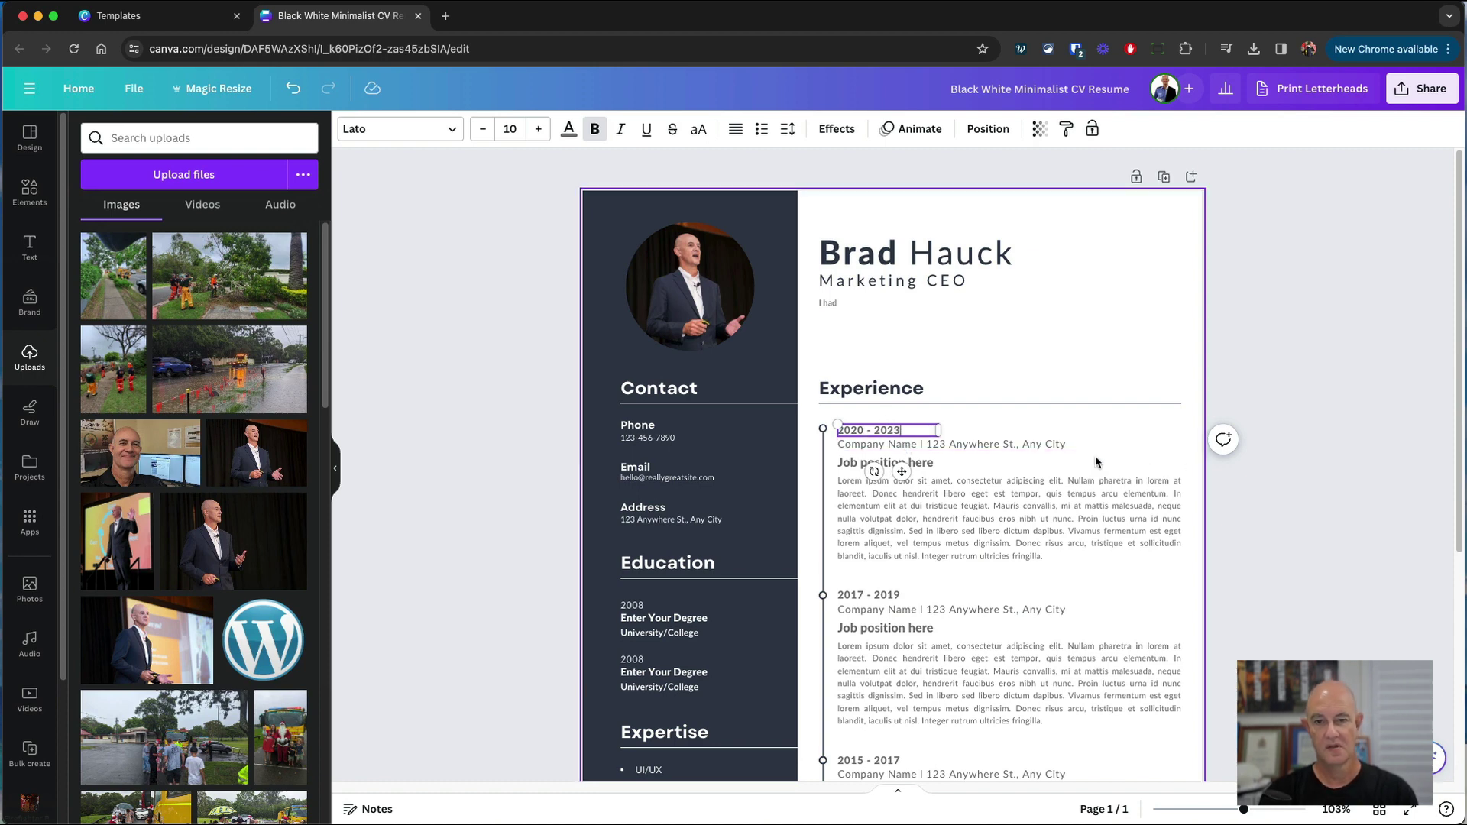
pyautogui.click(1035, 443)
pyautogui.click(863, 466)
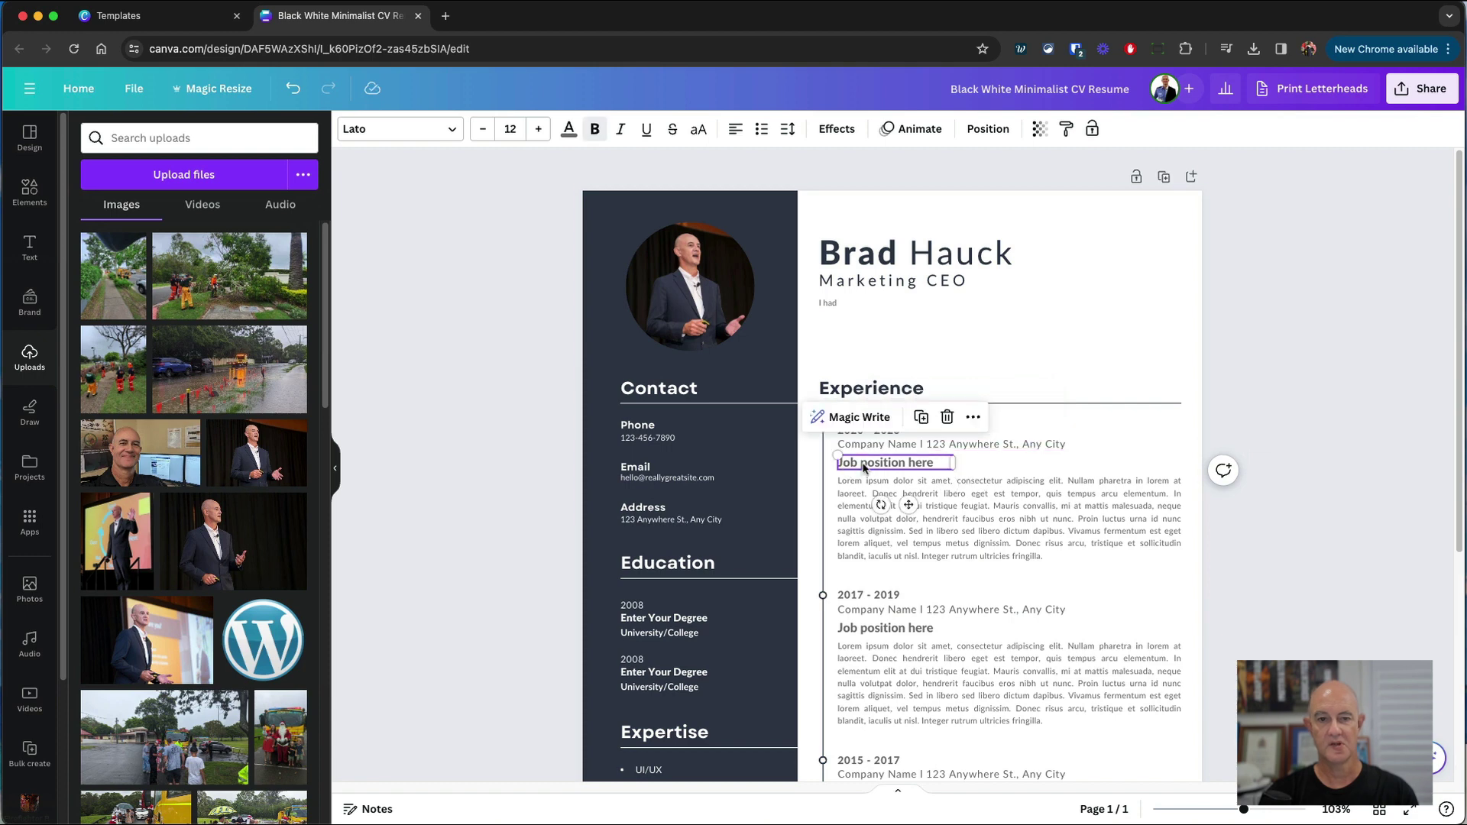
pyautogui.scroll(-3, 917, 566)
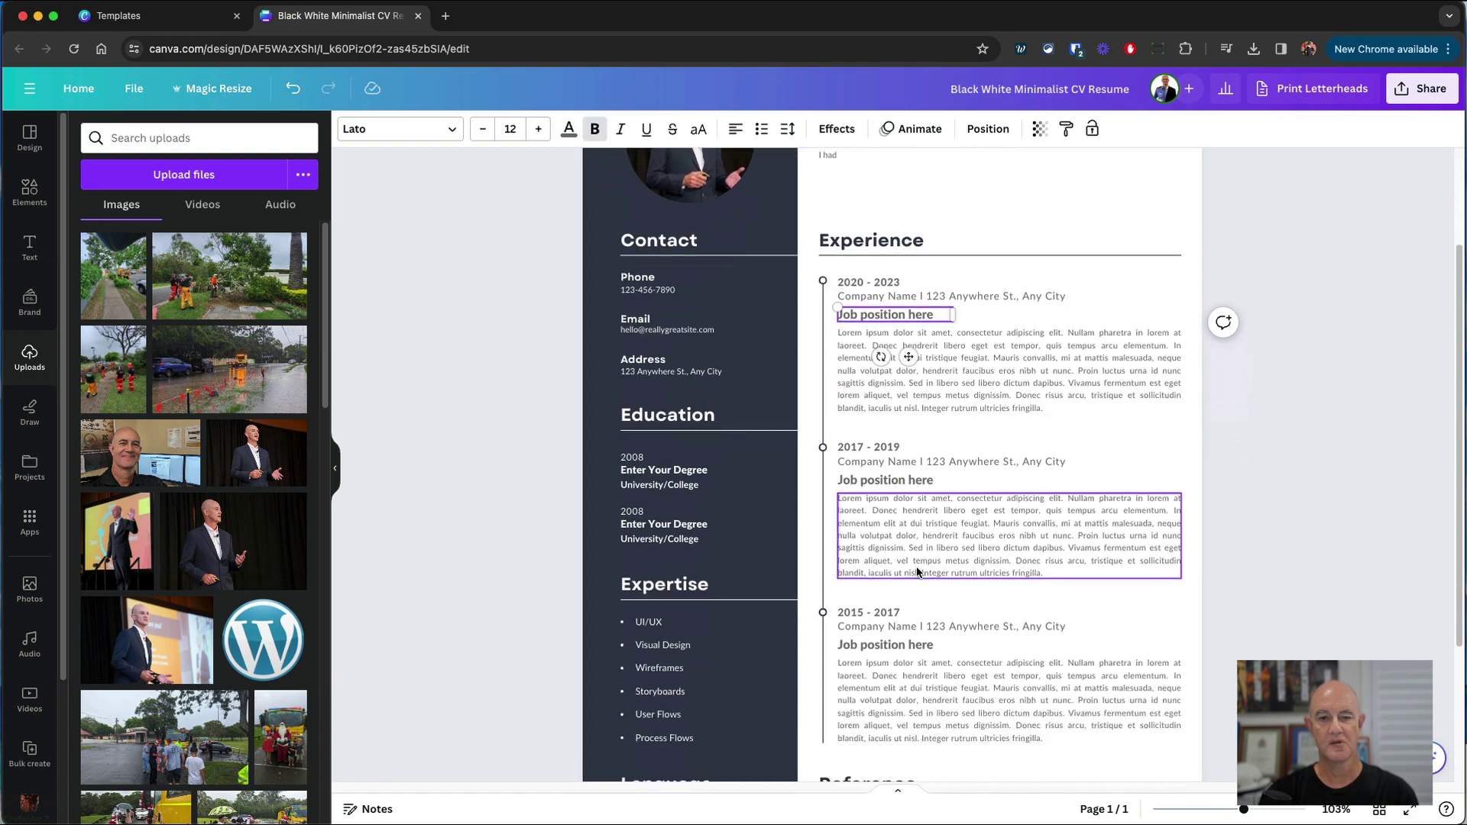
pyautogui.scroll(-4, 917, 572)
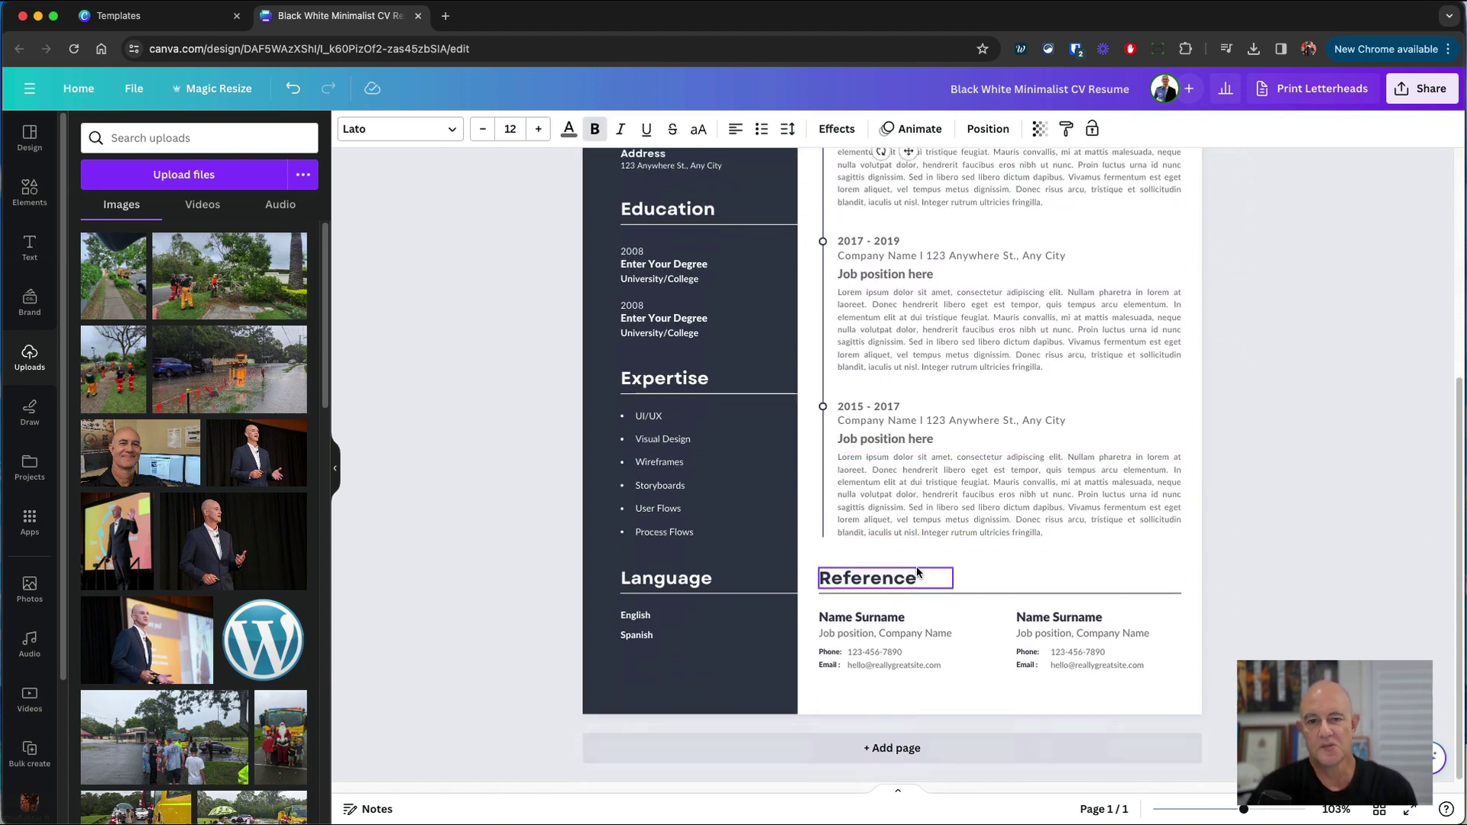
pyautogui.doubleClick(915, 573)
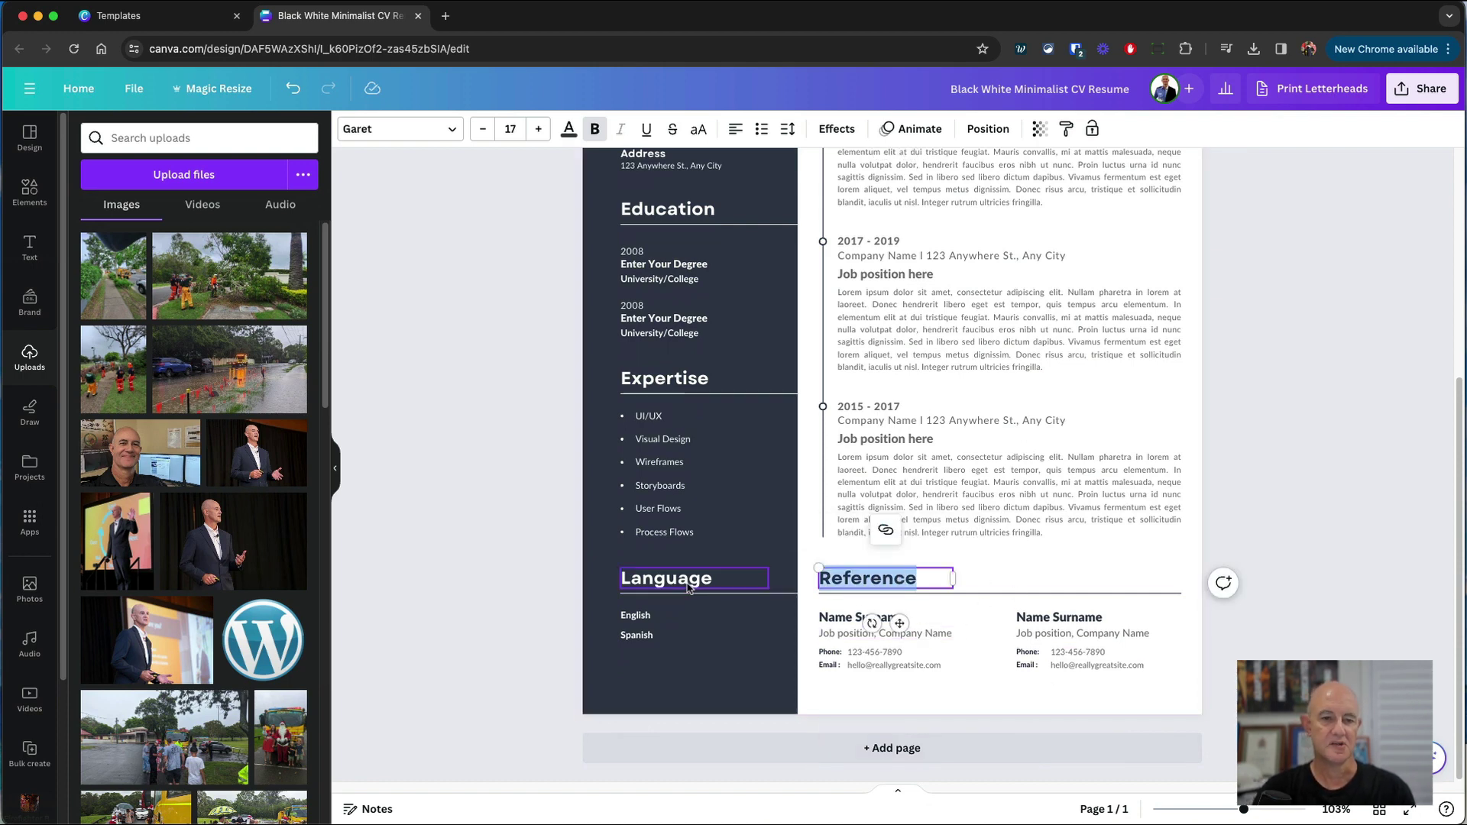
pyautogui.scroll(1, 901, 383)
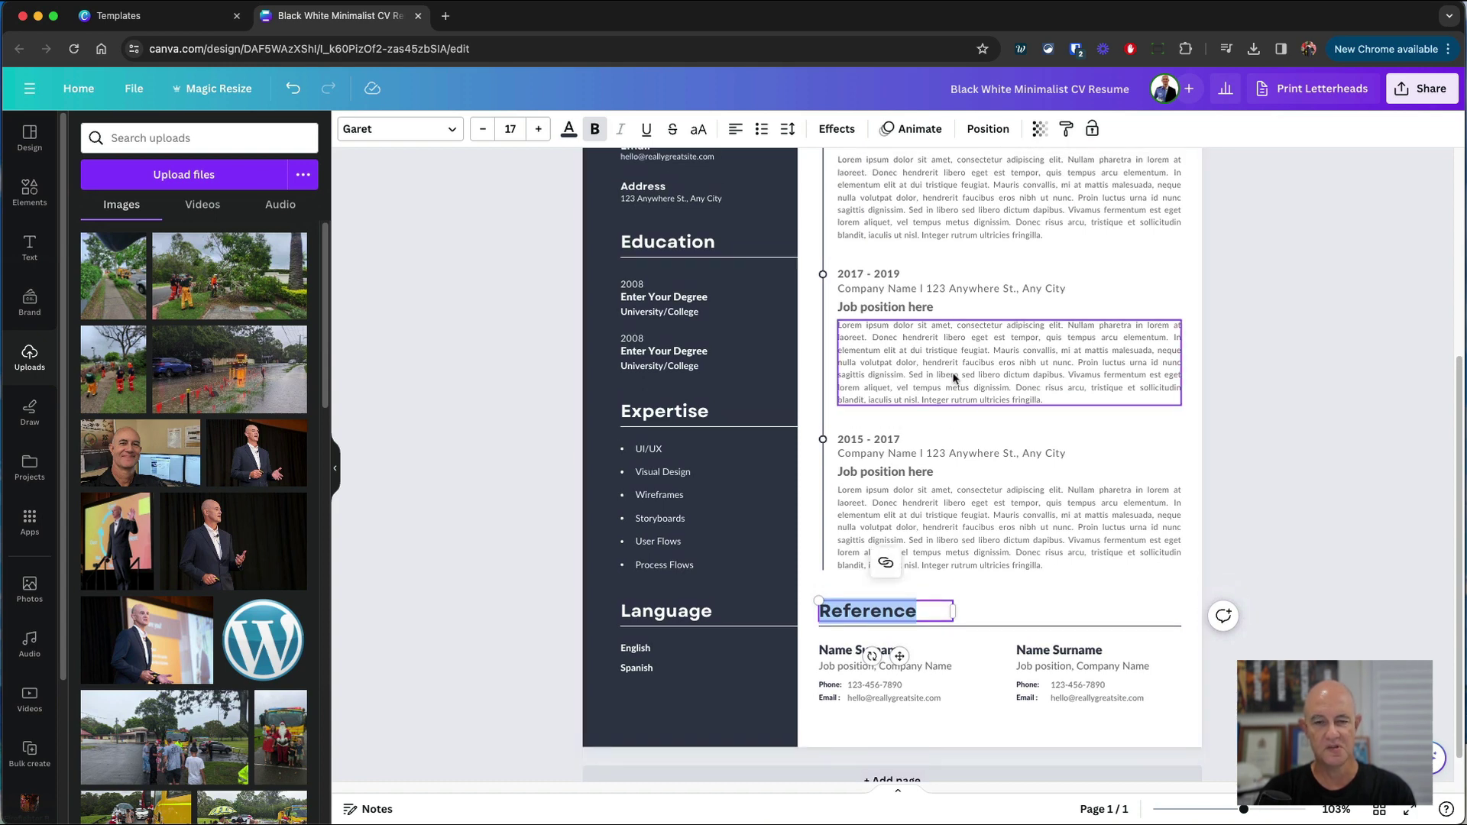
pyautogui.click(932, 359)
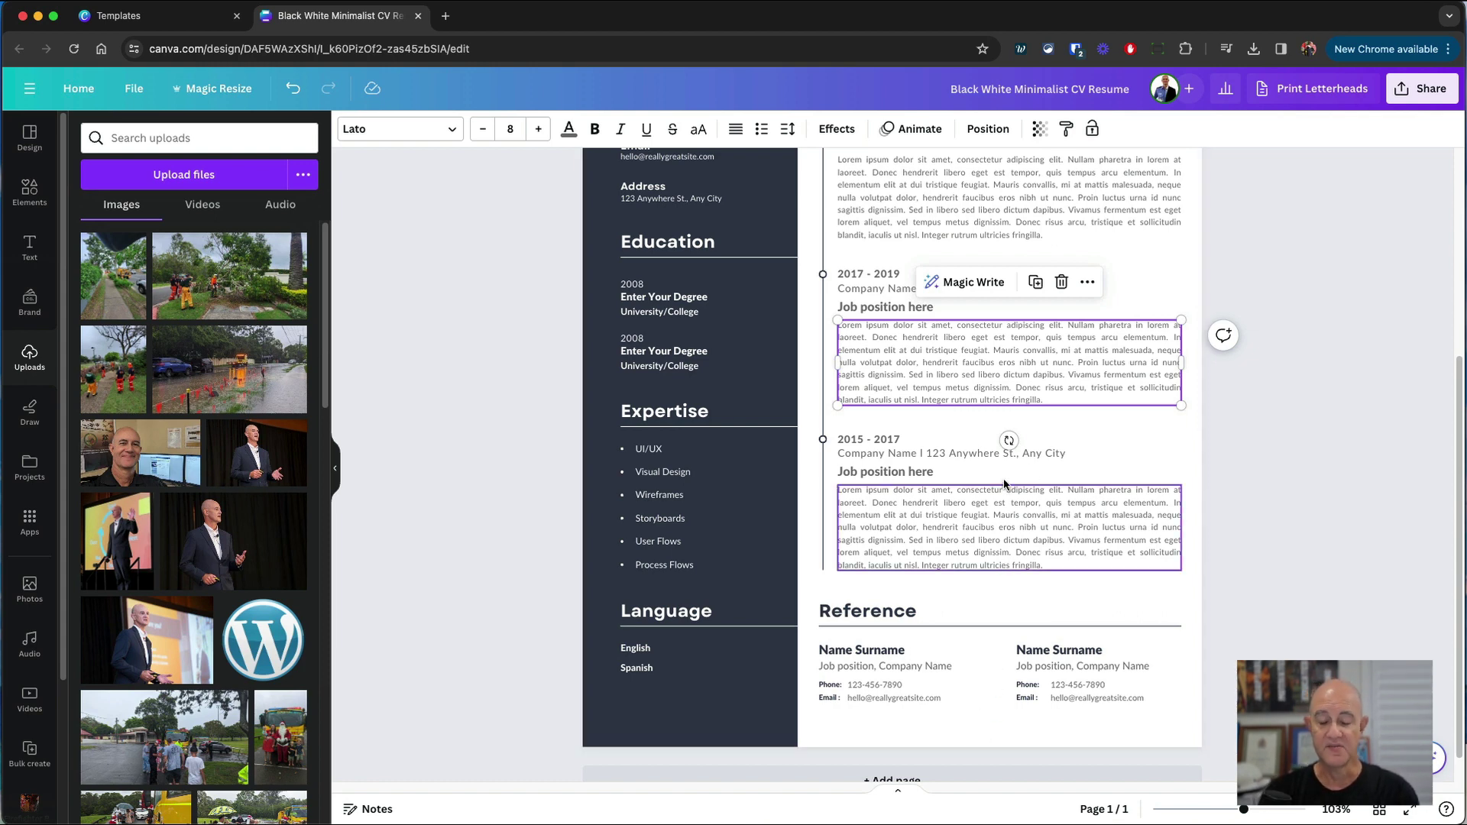
pyautogui.scroll(3, 1006, 483)
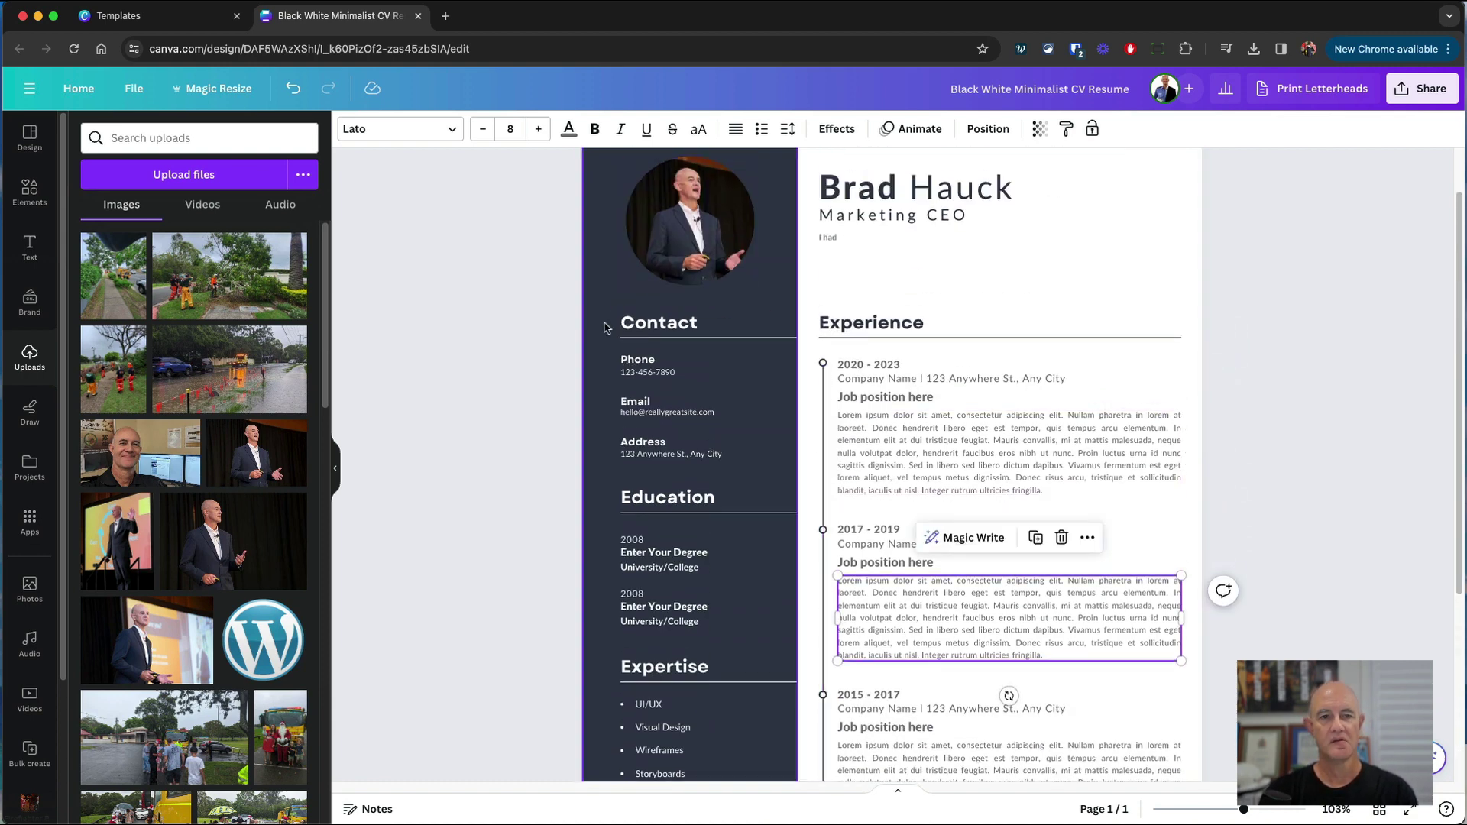
pyautogui.scroll(1, 610, 374)
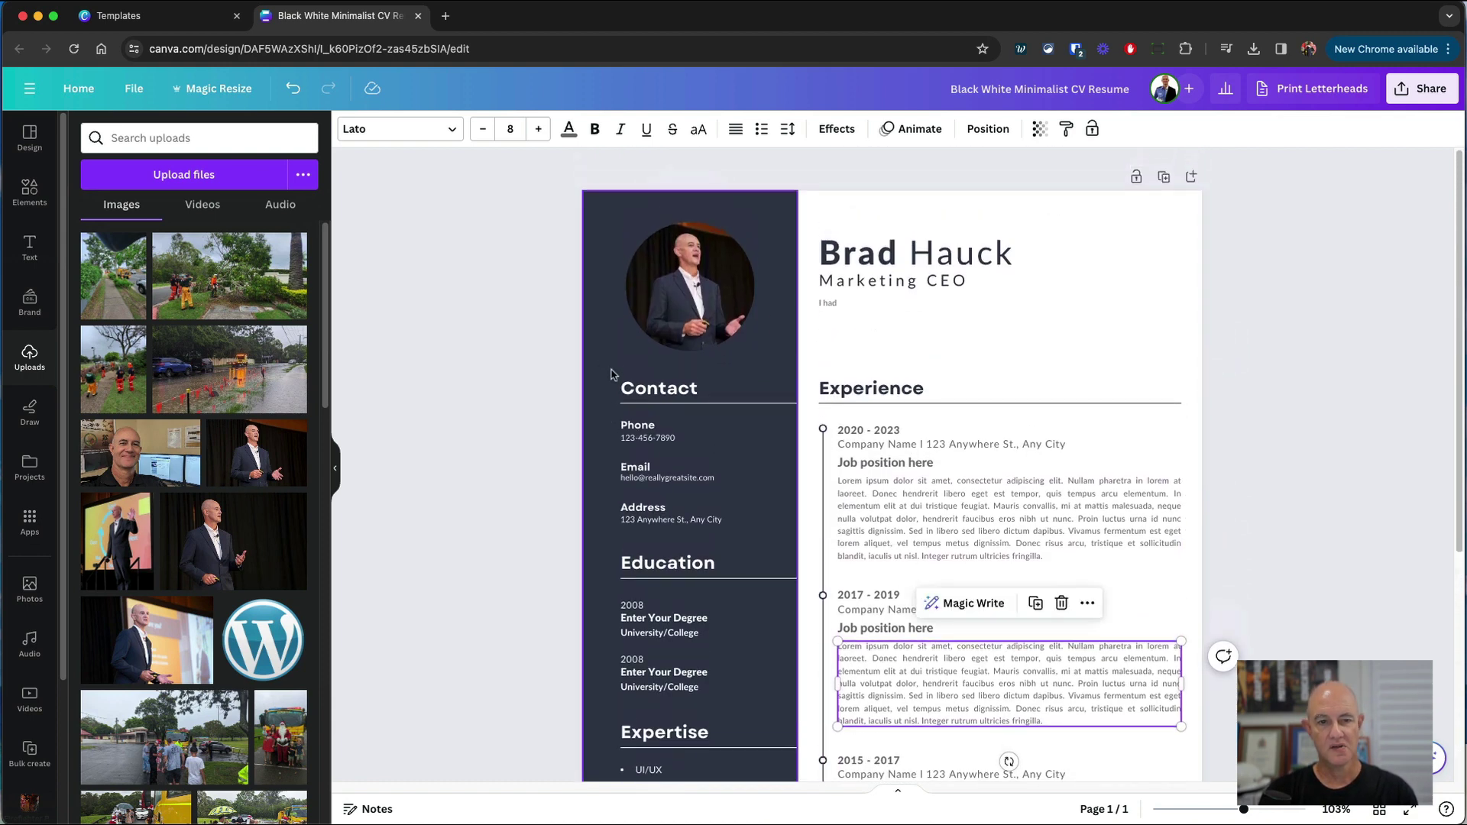
# After trying greys, recolour the navy sidebar with the darker gold Brand Kit colour and apply it to all navy elements.
pyautogui.click(594, 242)
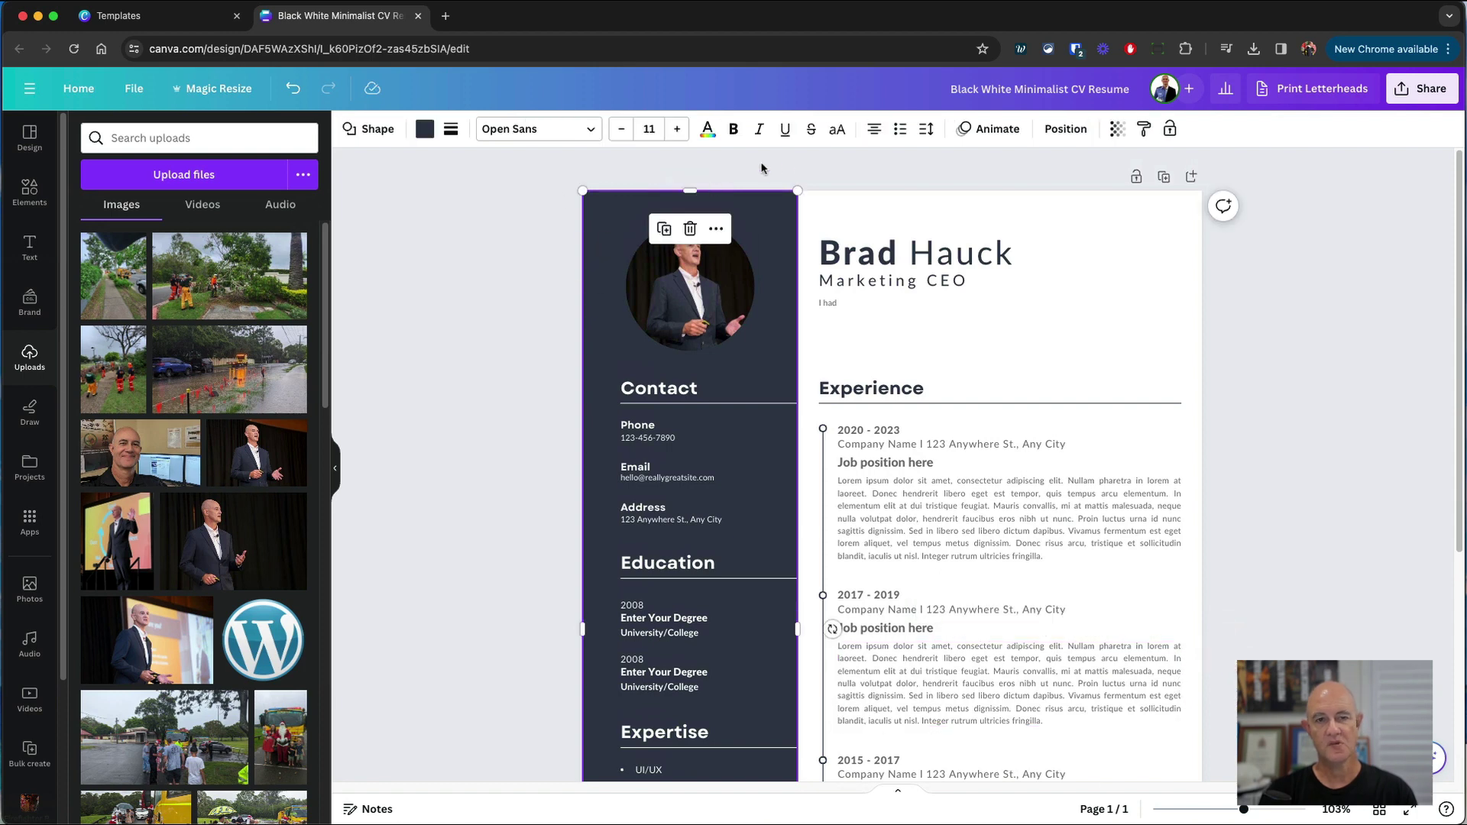
pyautogui.click(425, 130)
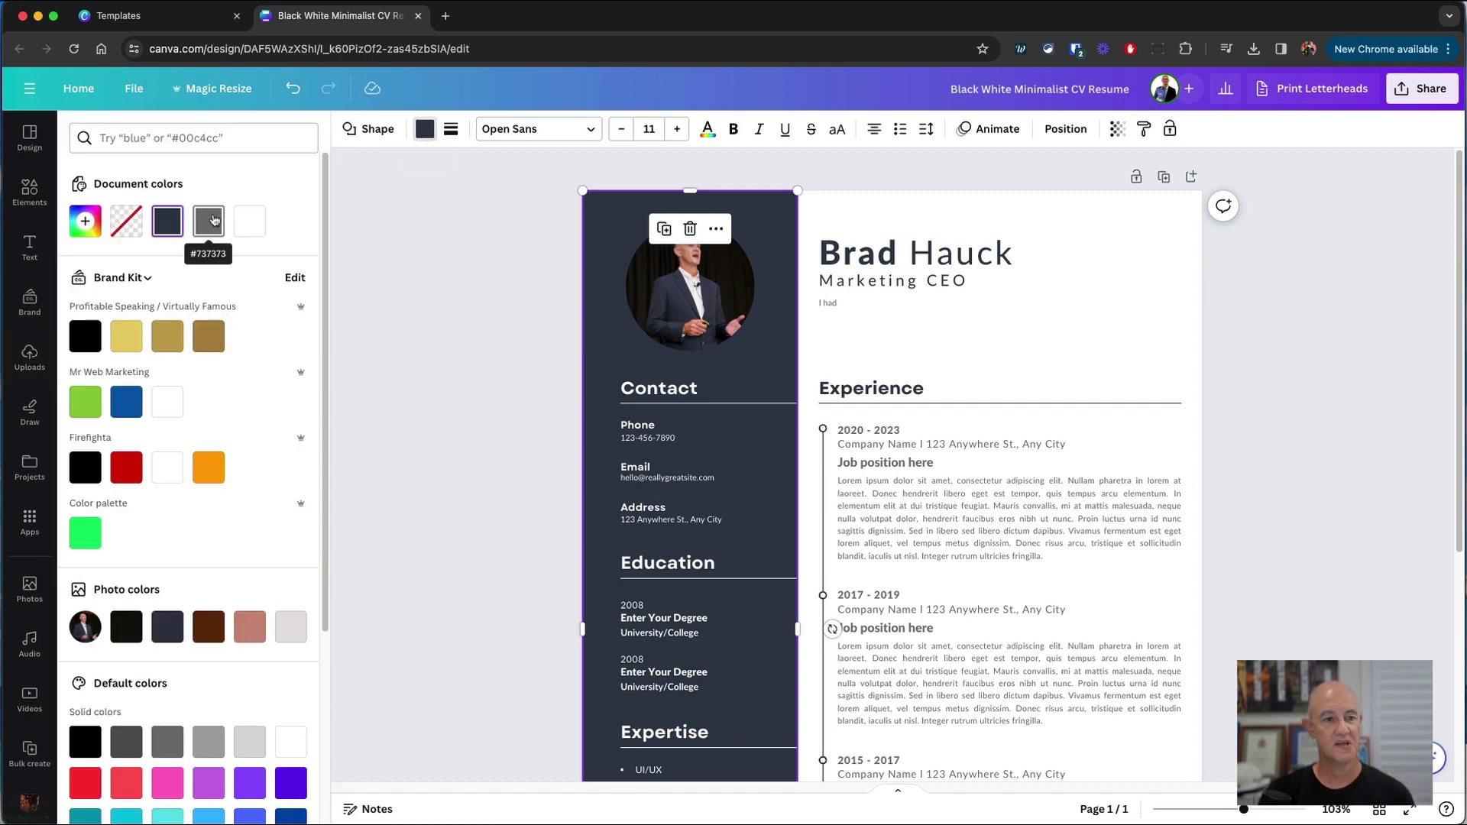
pyautogui.scroll(-3, 310, 336)
pyautogui.scroll(-3, 311, 338)
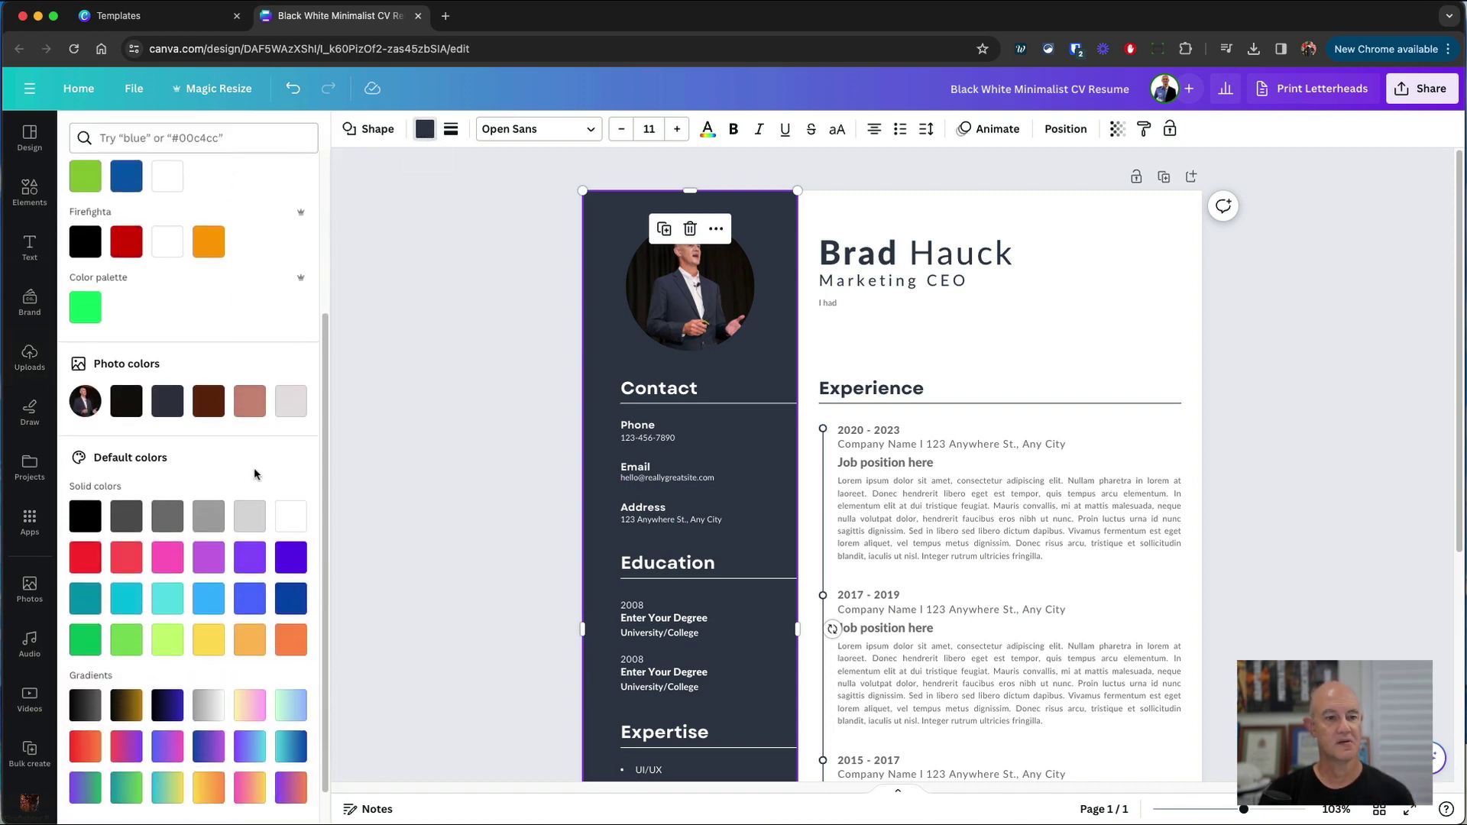
pyautogui.click(208, 515)
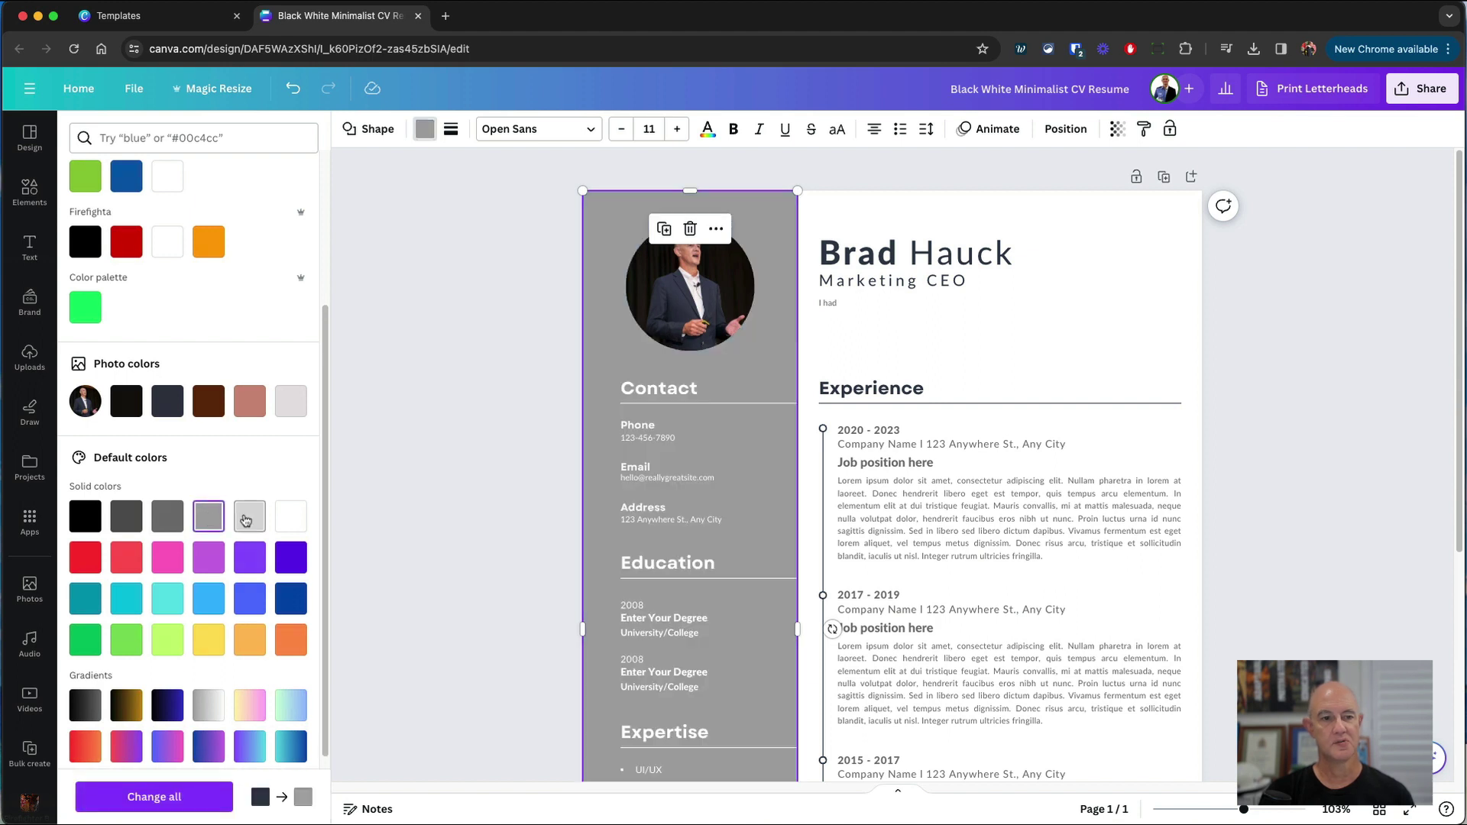
pyautogui.click(246, 520)
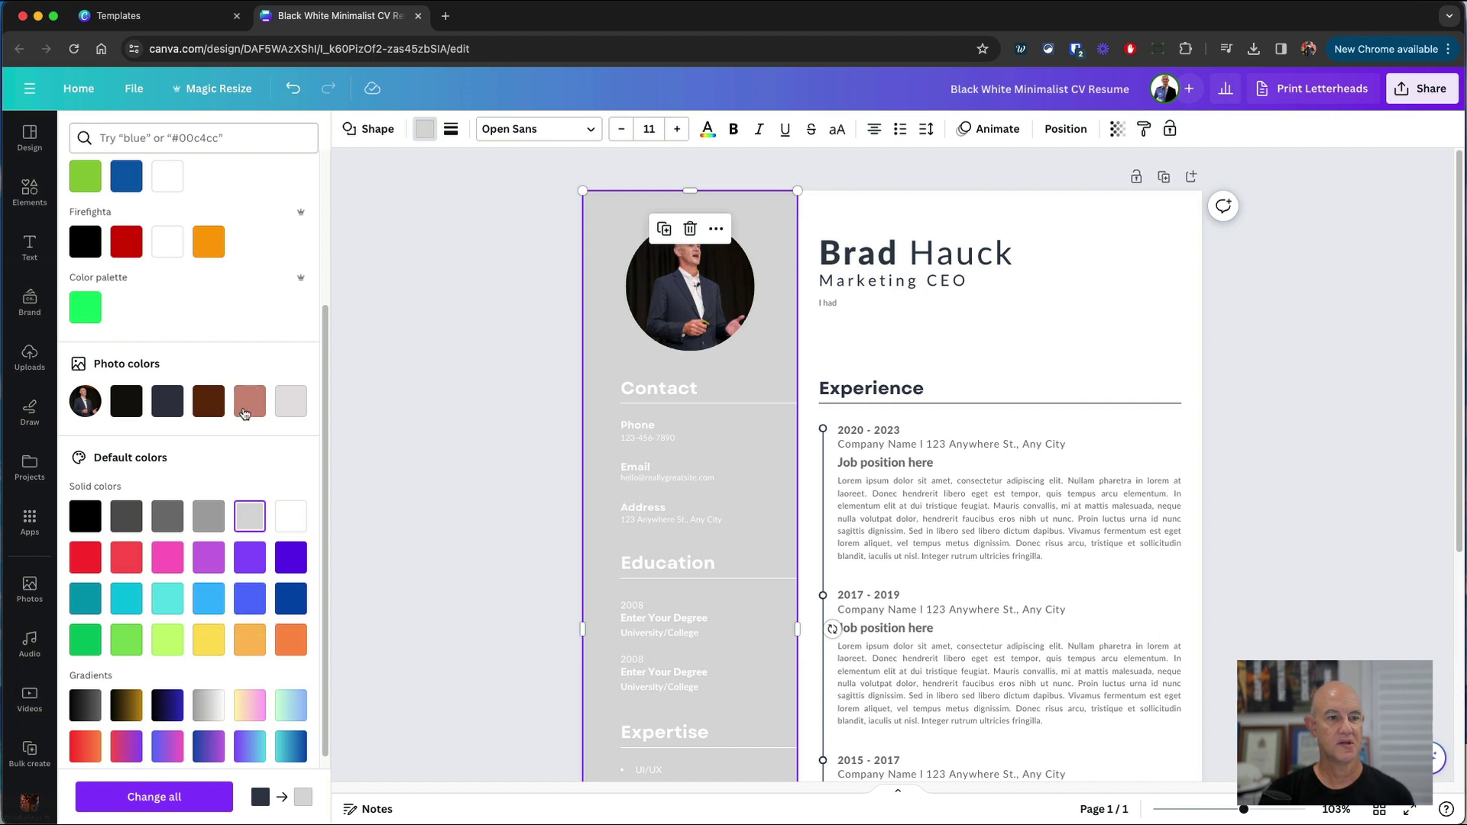
pyautogui.scroll(3, 201, 446)
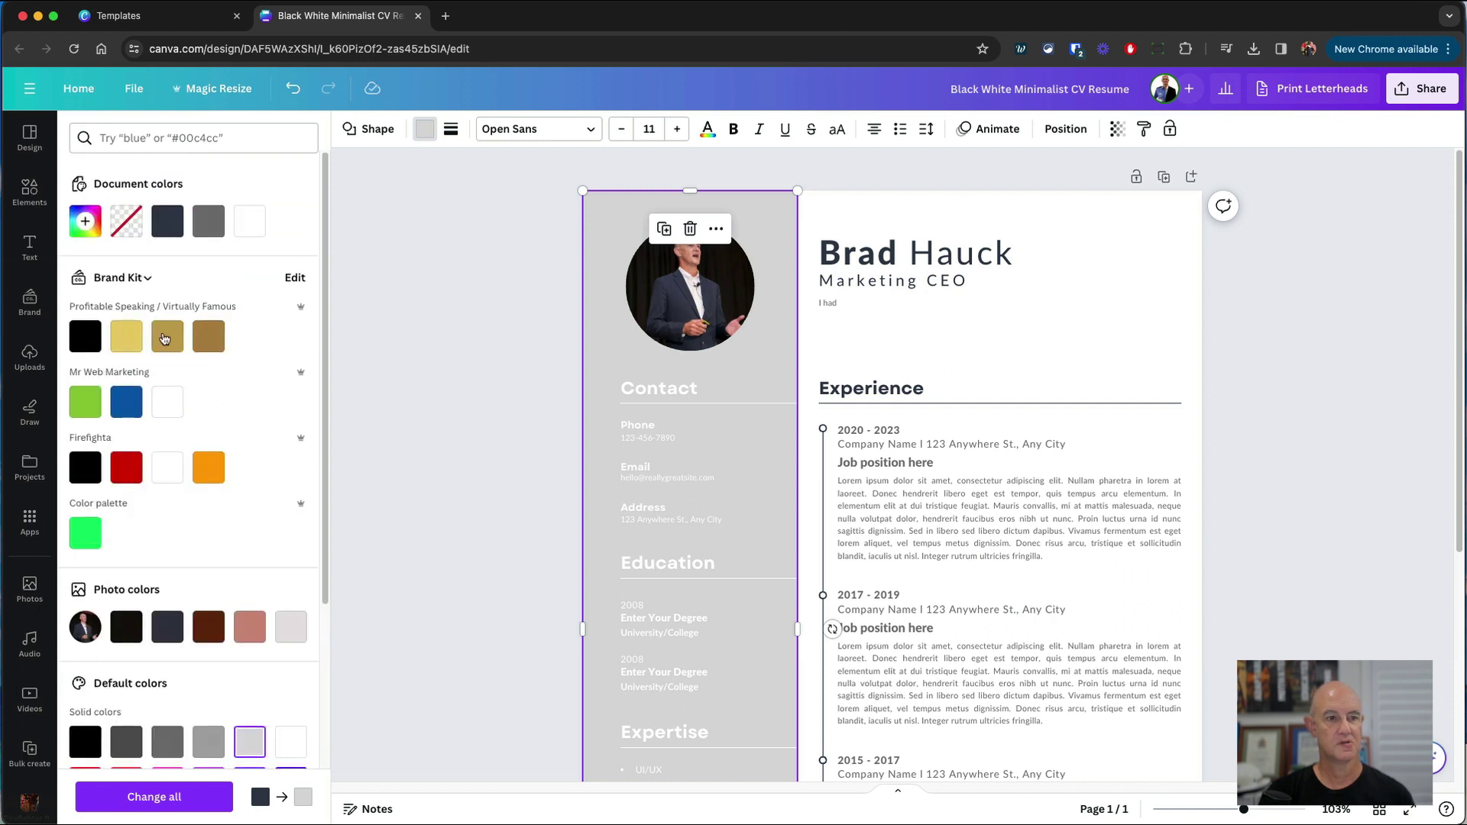
pyautogui.click(126, 336)
pyautogui.click(179, 341)
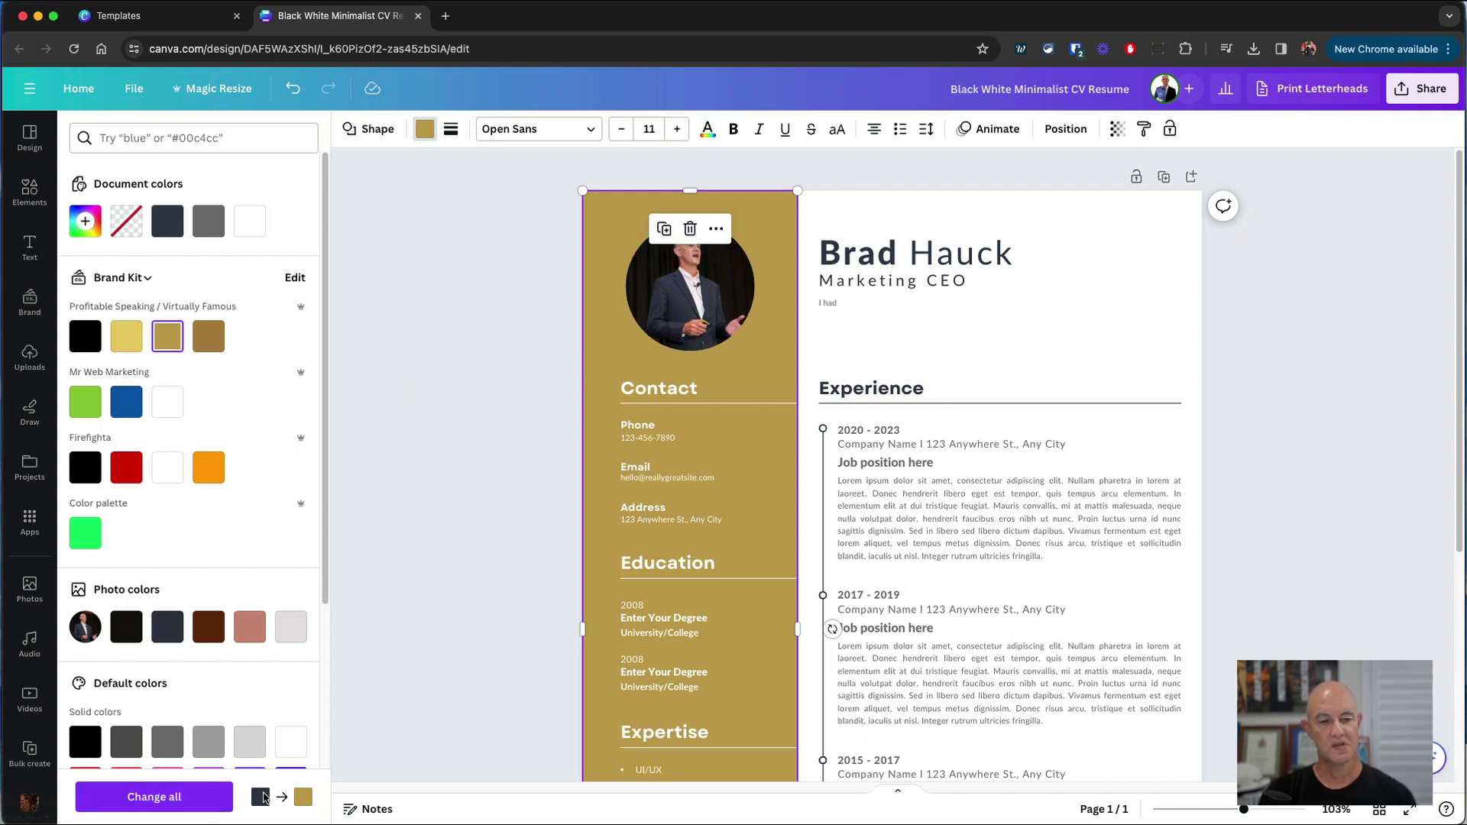
pyautogui.click(166, 797)
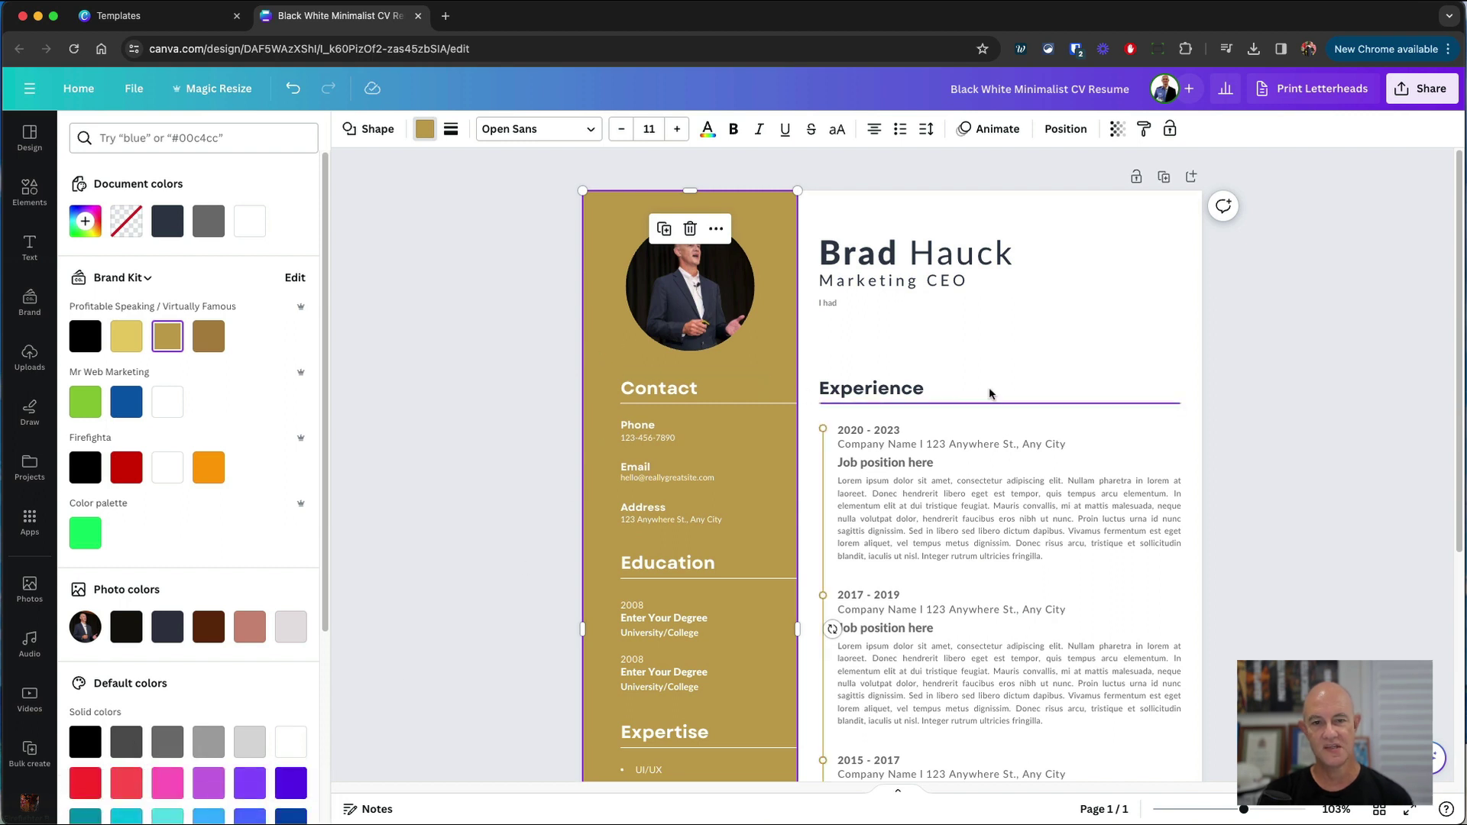
pyautogui.press('Escape')
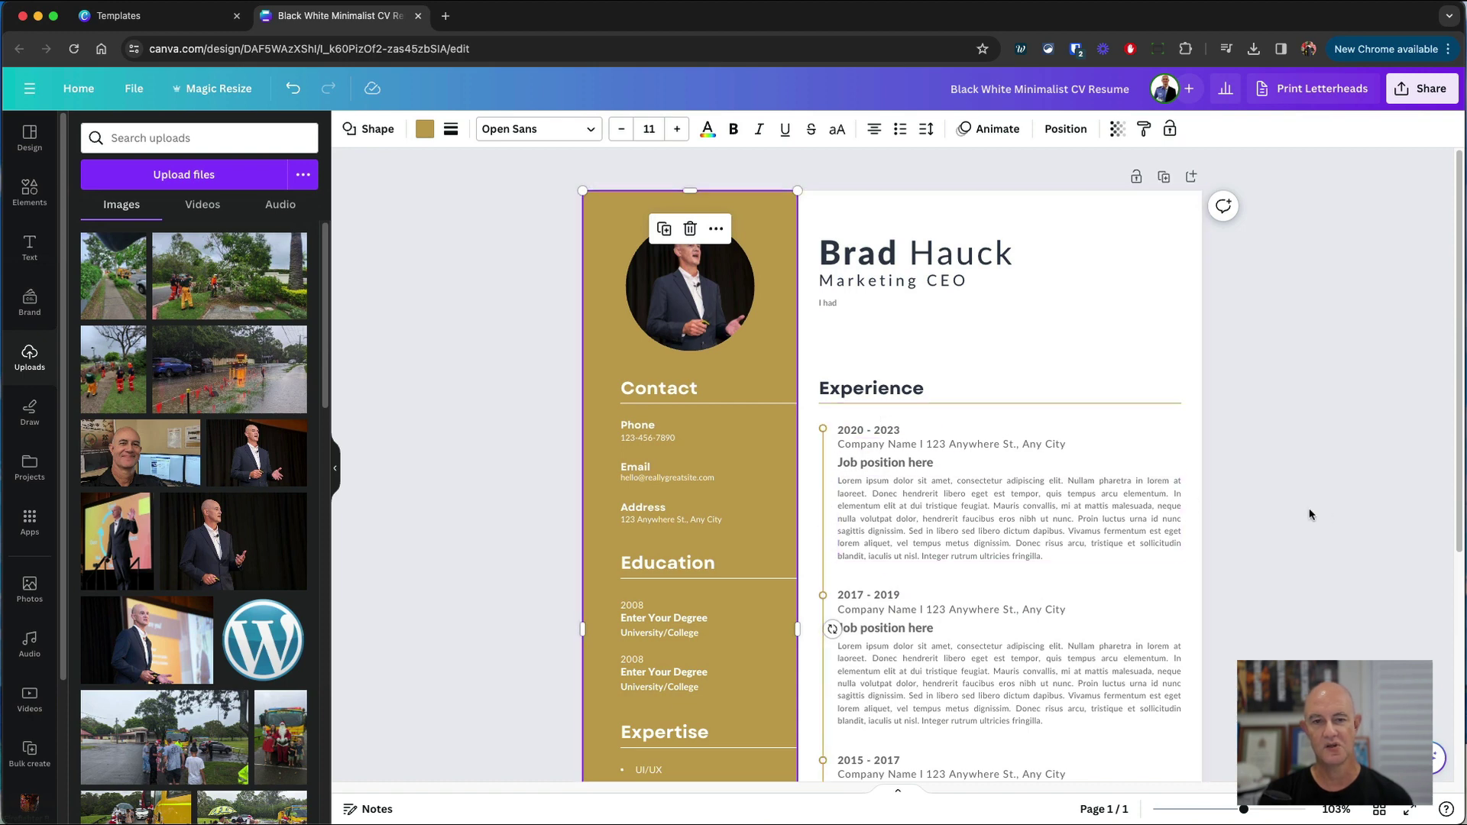
# Make the Experience heading and all other navy text black.
pyautogui.click(869, 388)
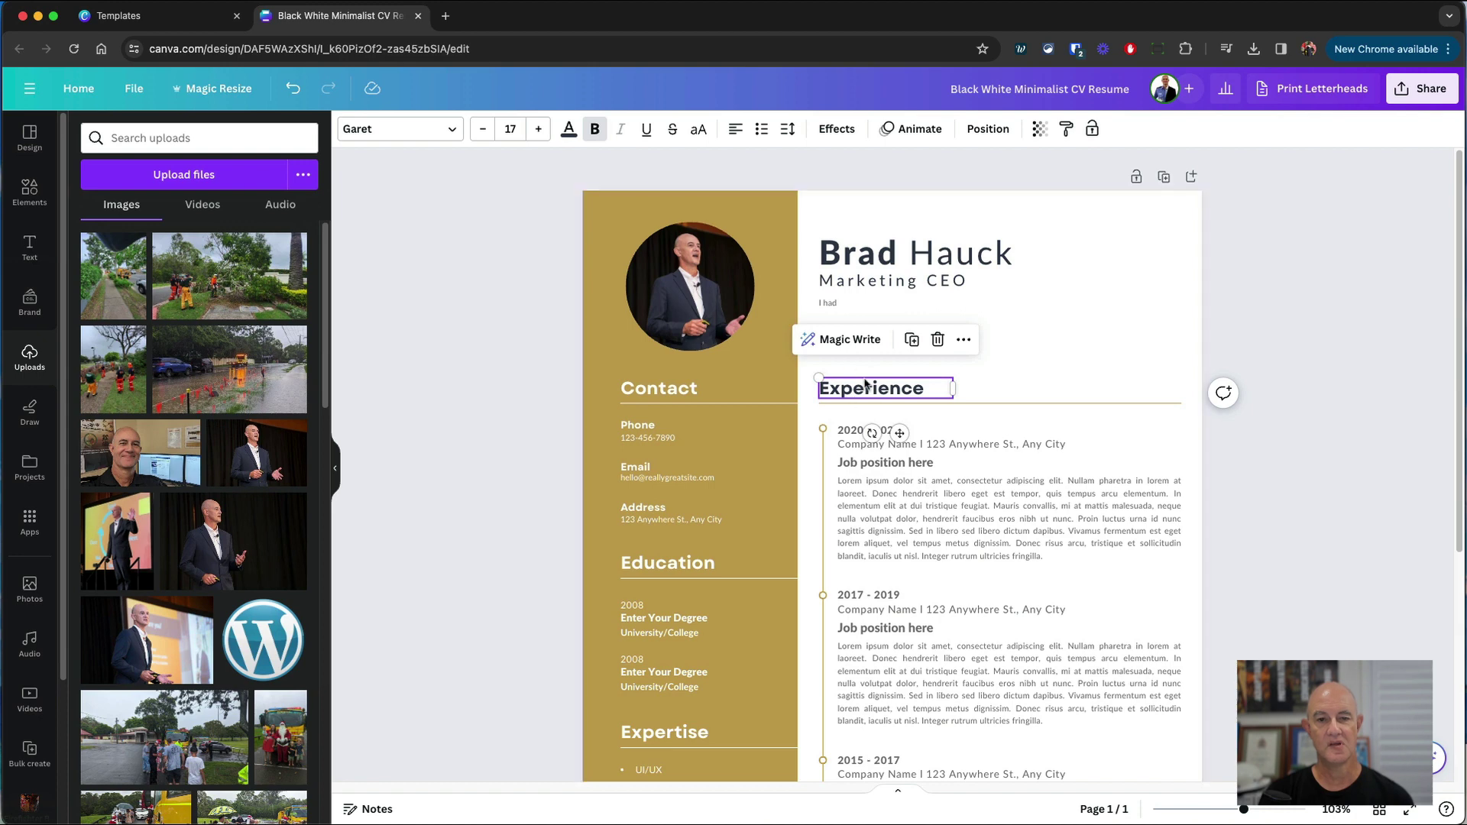
pyautogui.click(568, 128)
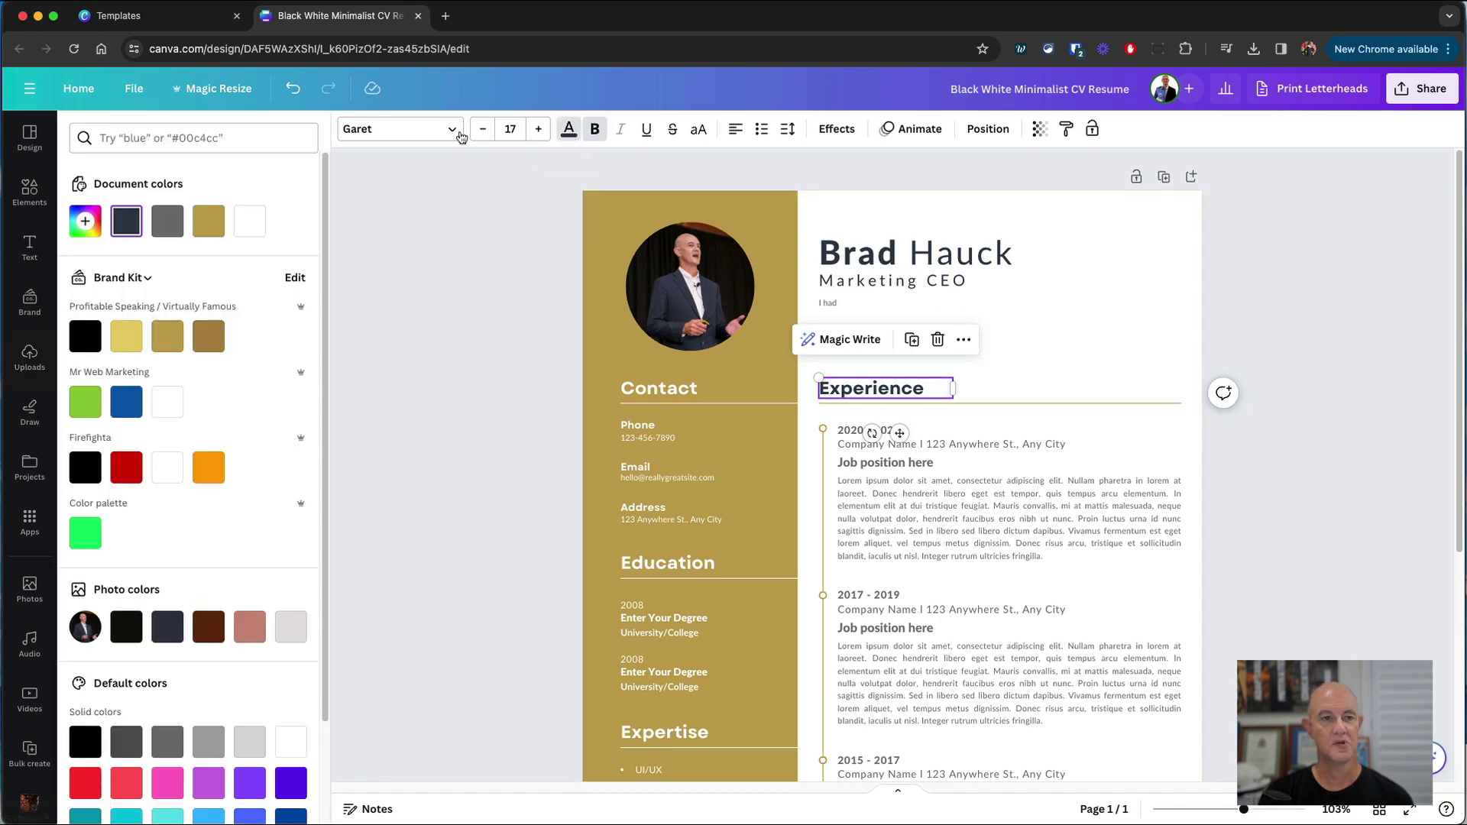
pyautogui.click(85, 337)
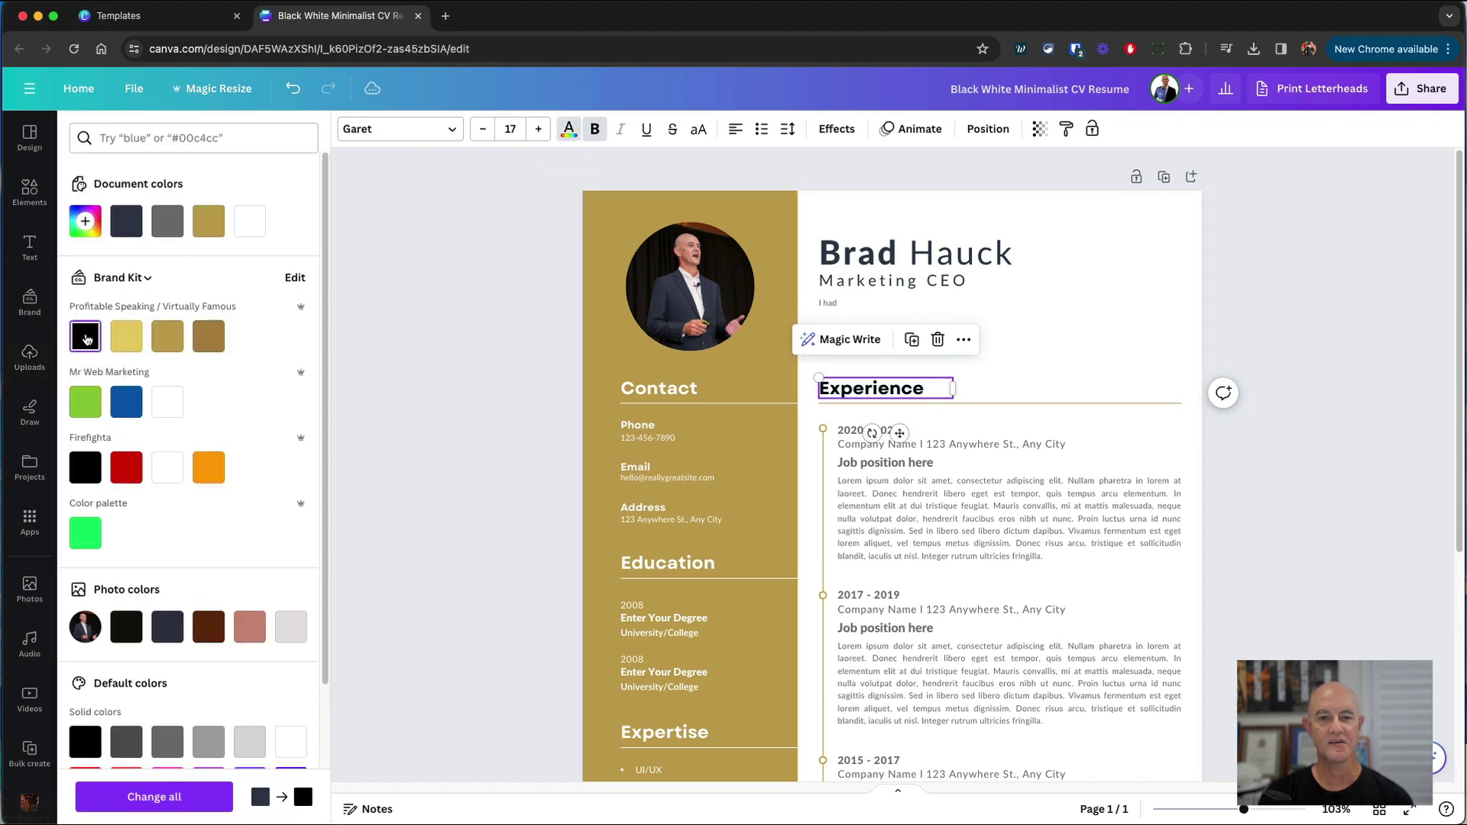
pyautogui.click(168, 791)
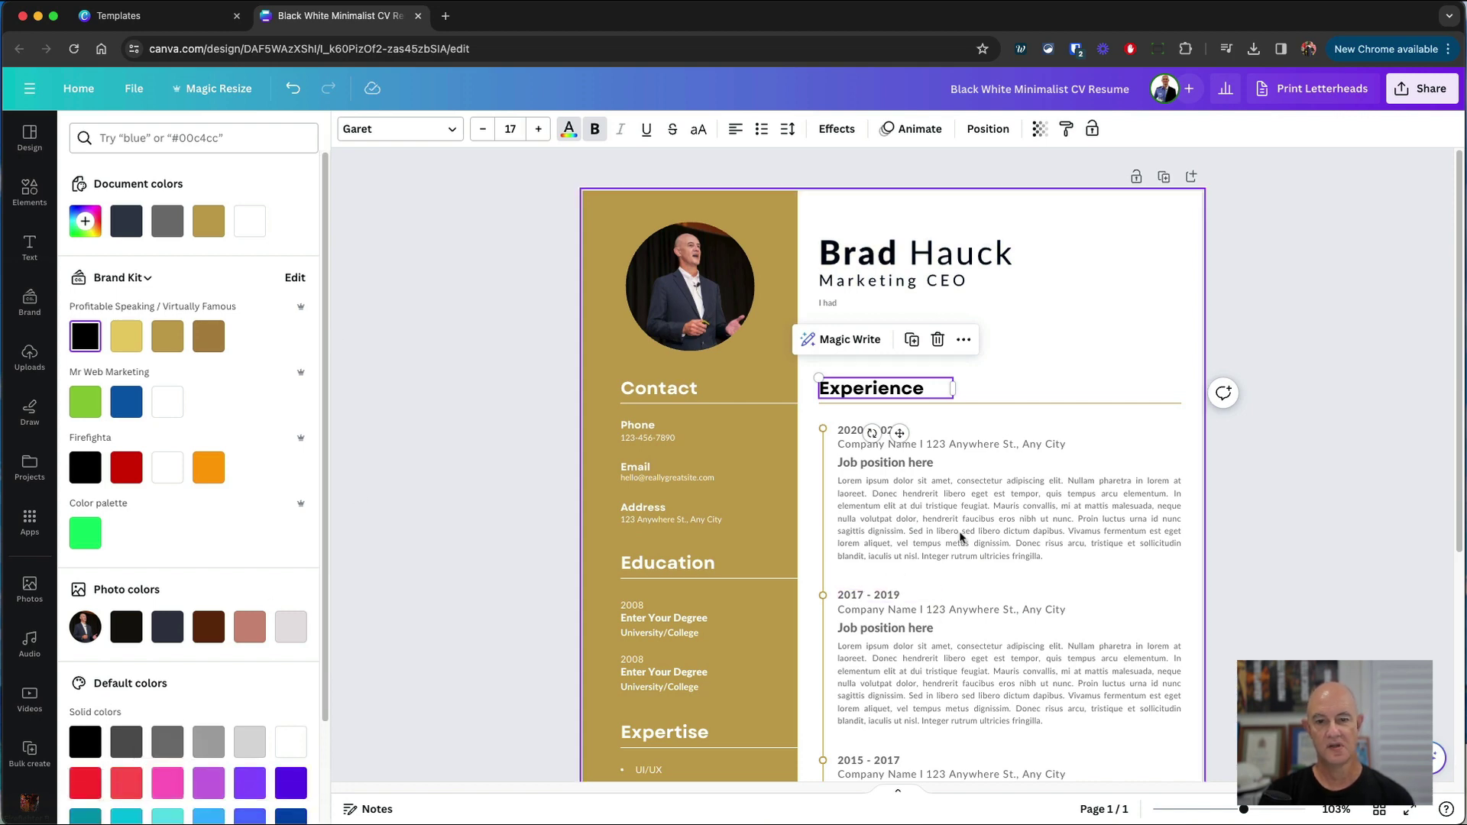
# Turn the grey 2020 - 2023 date text and all other grey text black.
pyautogui.scroll(-3, 961, 519)
pyautogui.scroll(-2, 961, 520)
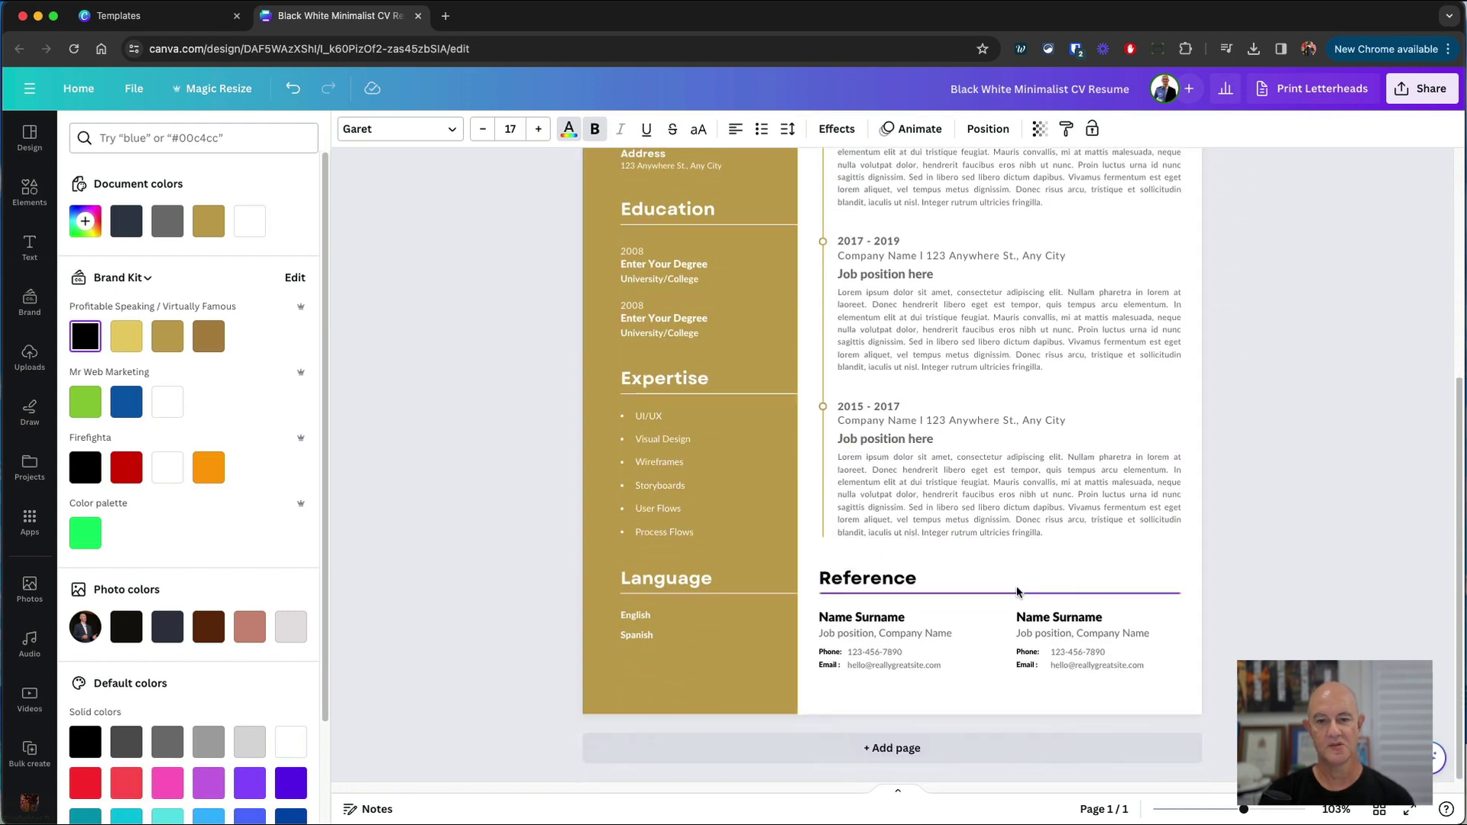
pyautogui.scroll(5, 970, 496)
pyautogui.click(848, 431)
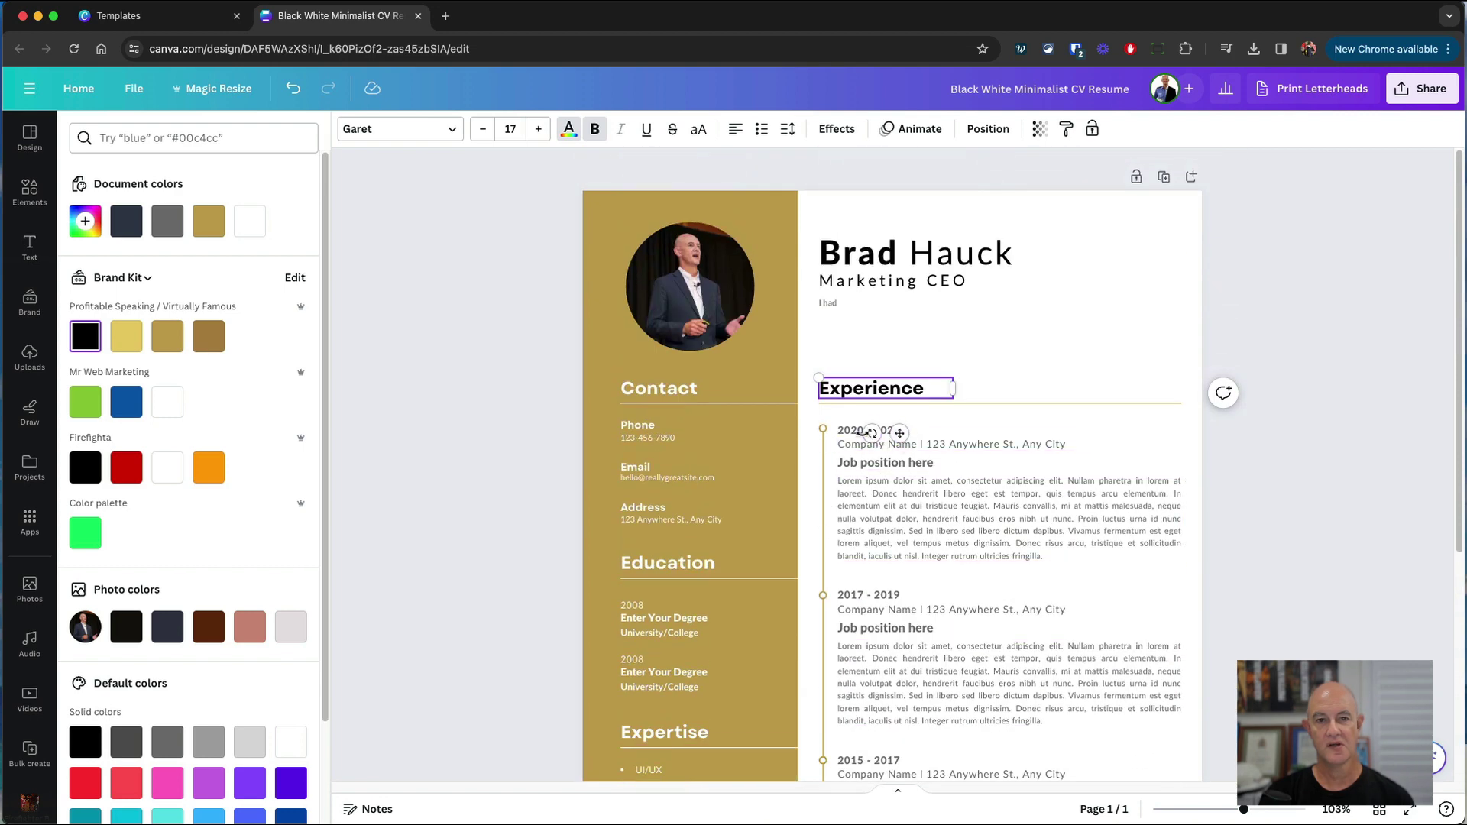
pyautogui.click(85, 337)
pyautogui.click(174, 799)
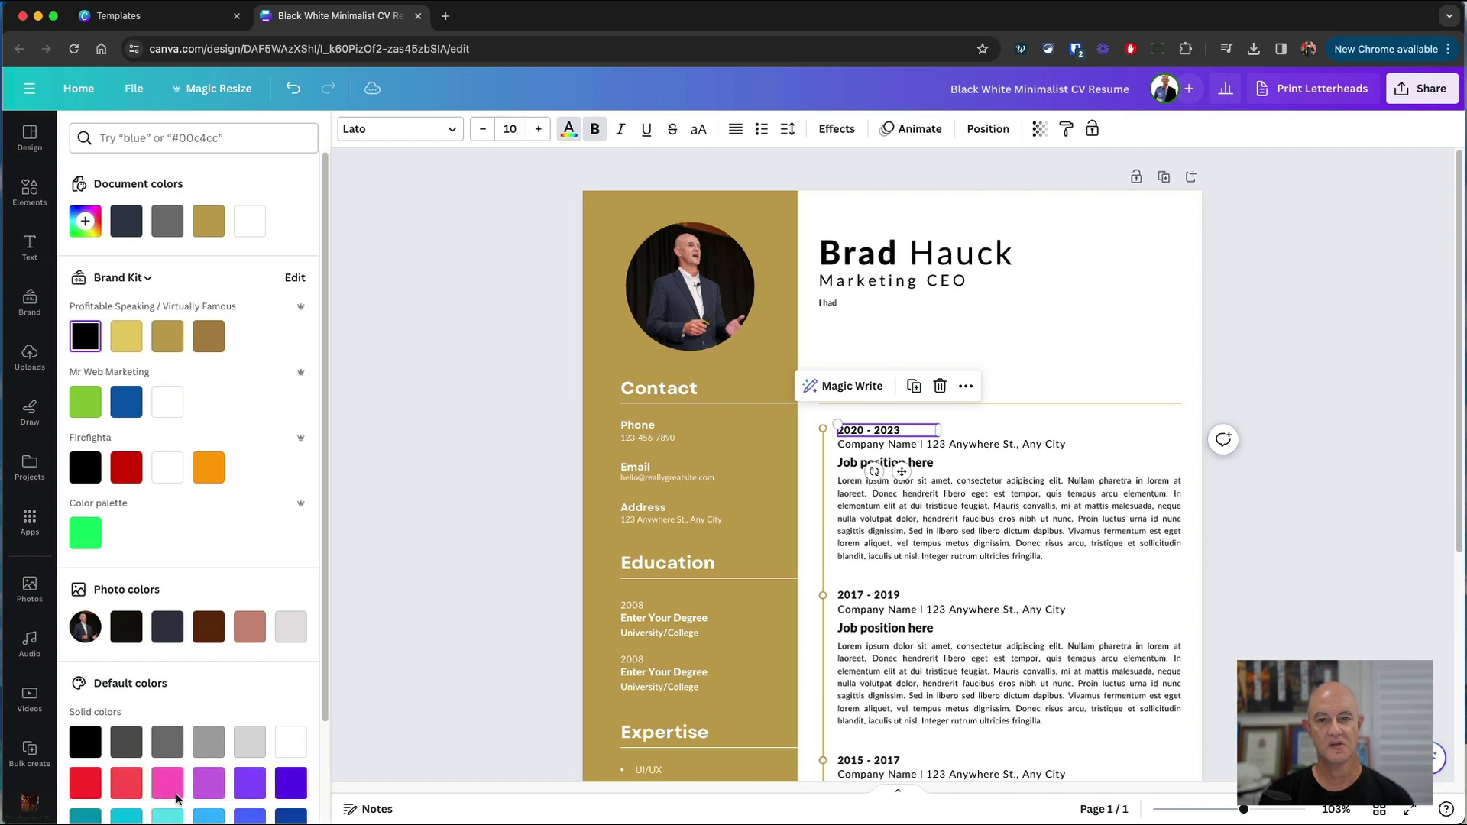
pyautogui.click(1268, 616)
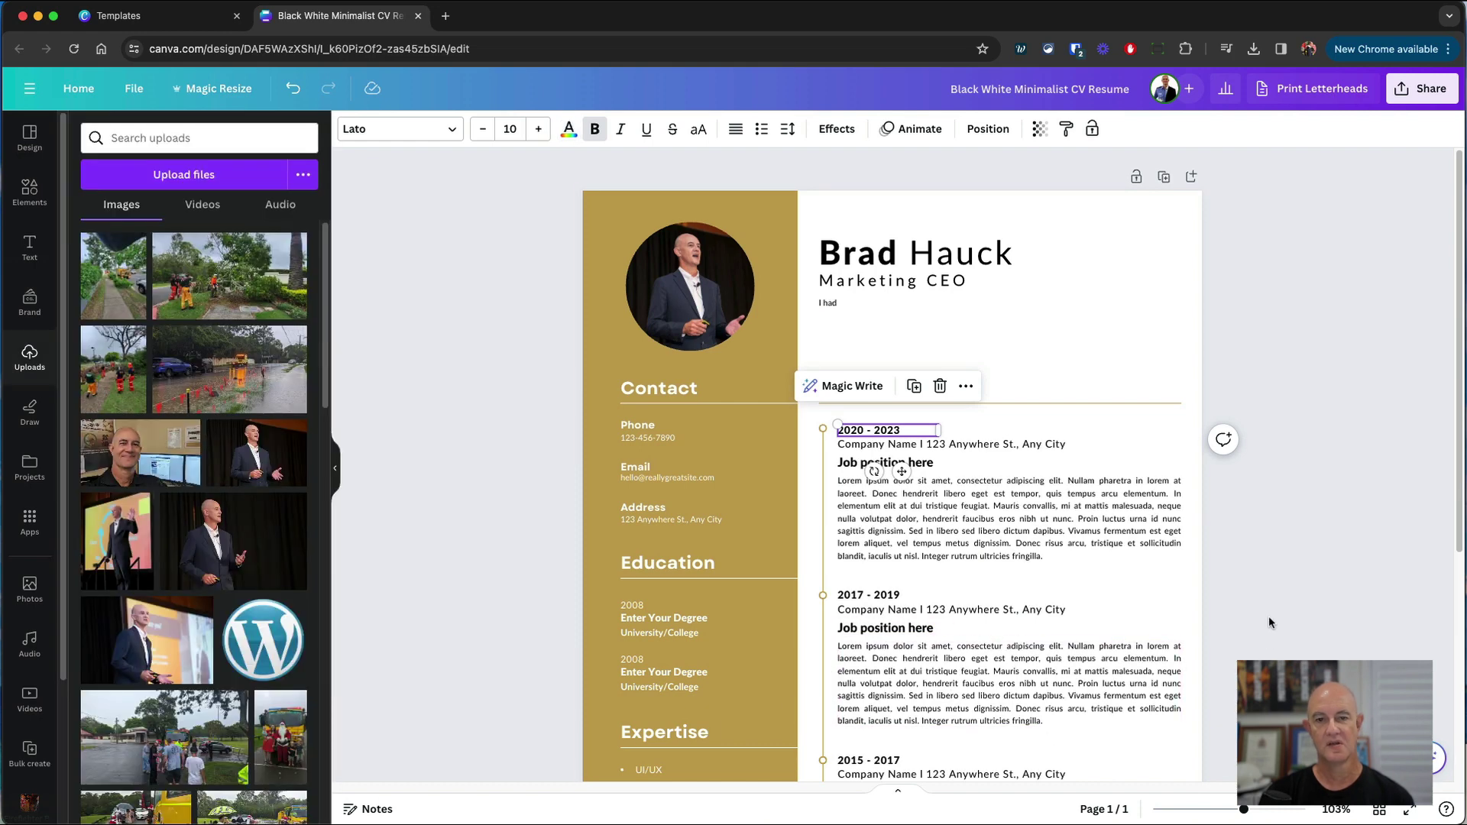
pyautogui.click(1266, 612)
pyautogui.scroll(-3, 1297, 539)
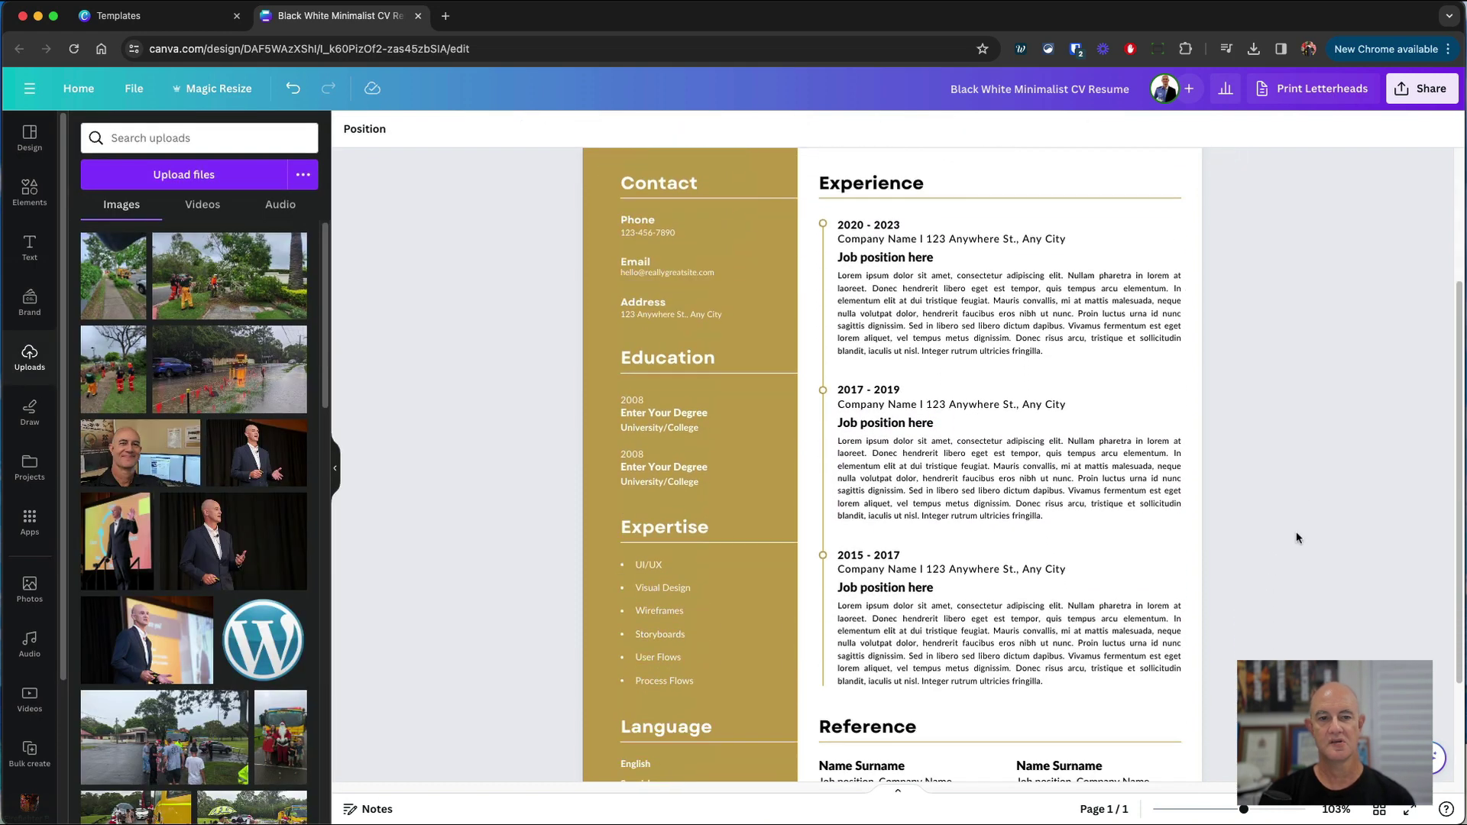
pyautogui.scroll(-2, 1281, 531)
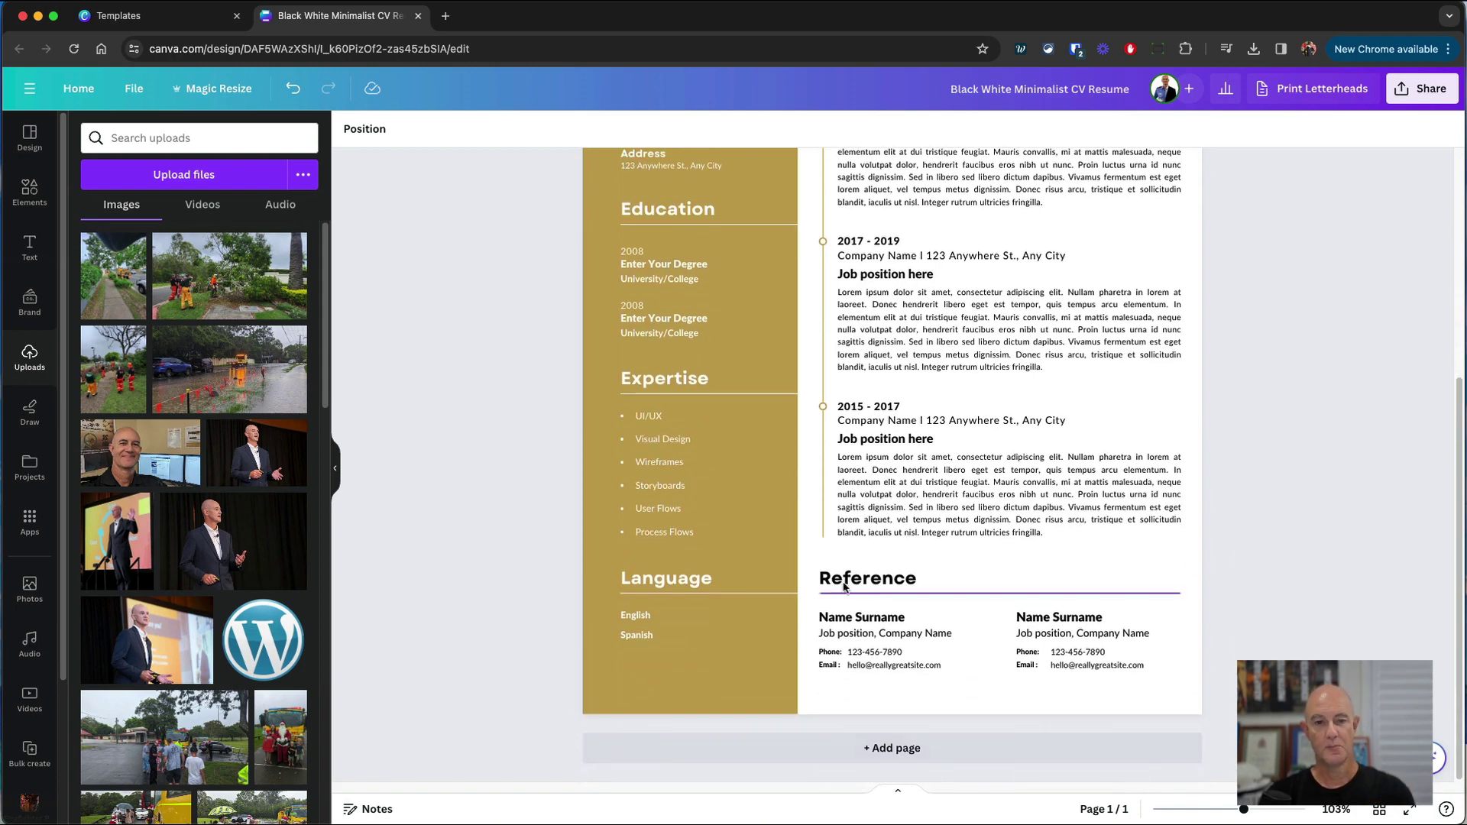
pyautogui.scroll(1, 740, 613)
pyautogui.scroll(3, 740, 608)
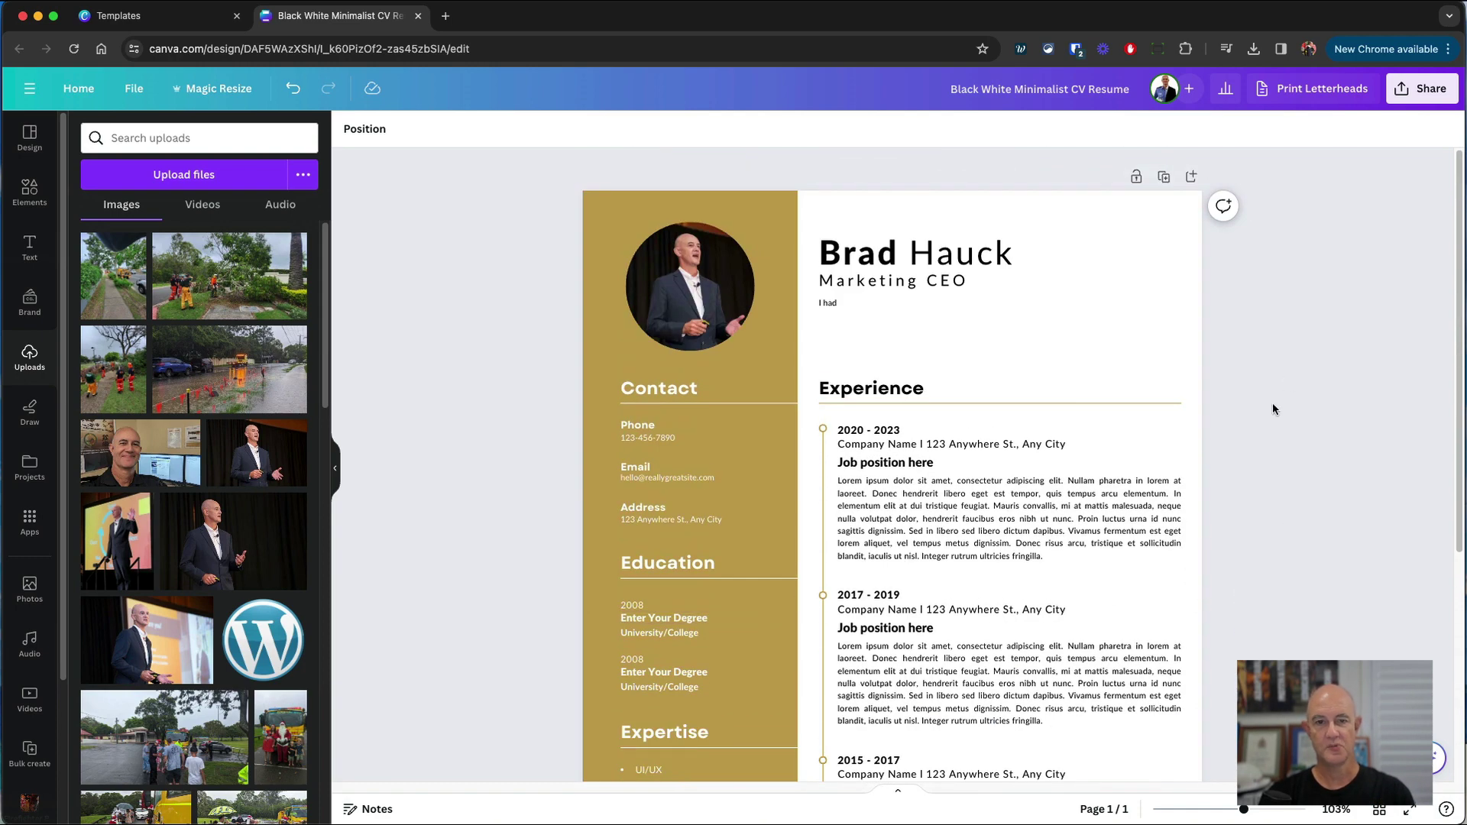
# Set the Download file type to PDF Print, keeping the RGB colour profile.
pyautogui.click(1403, 91)
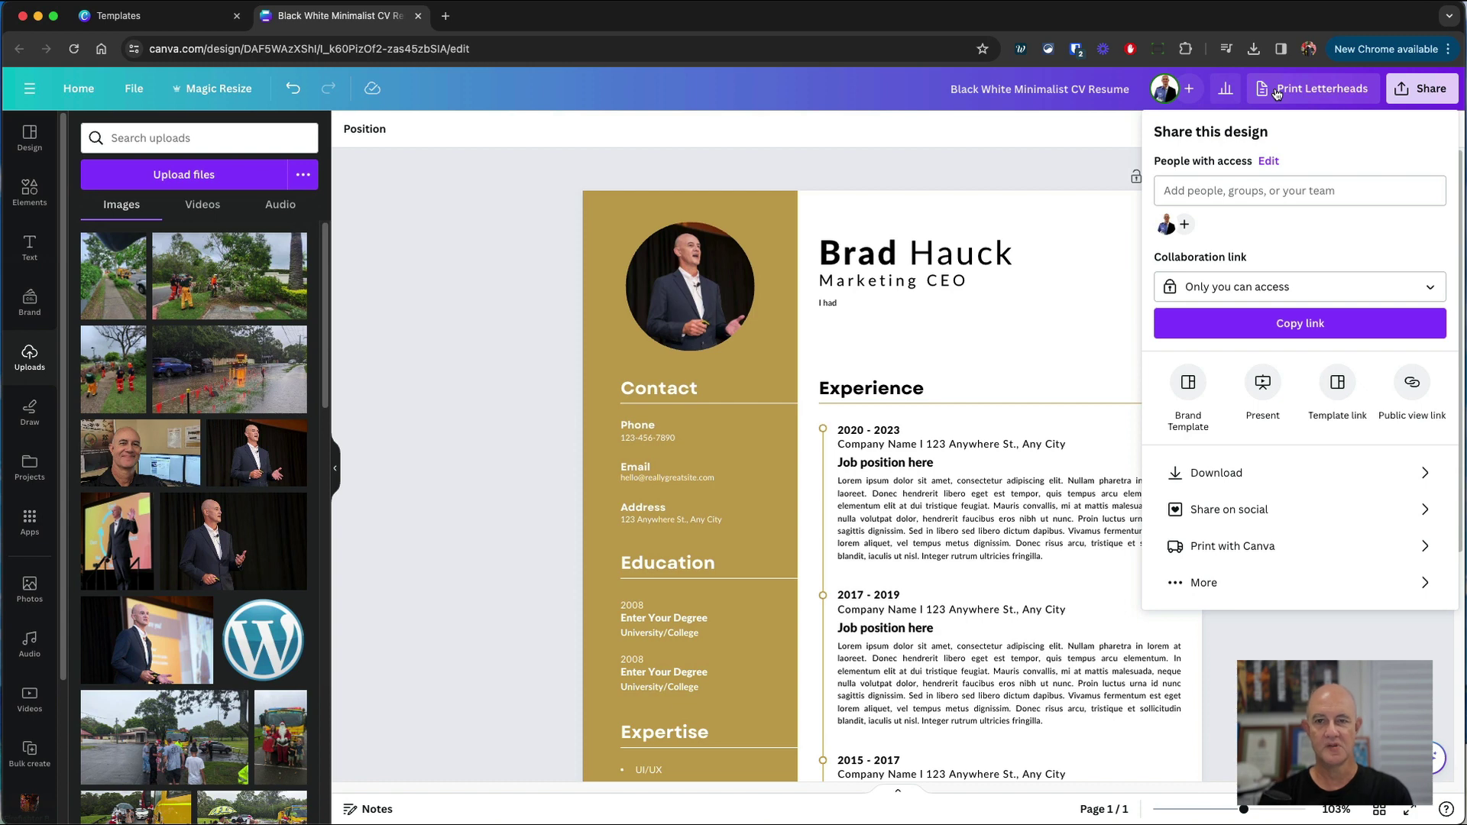
pyautogui.click(1273, 471)
pyautogui.click(1288, 194)
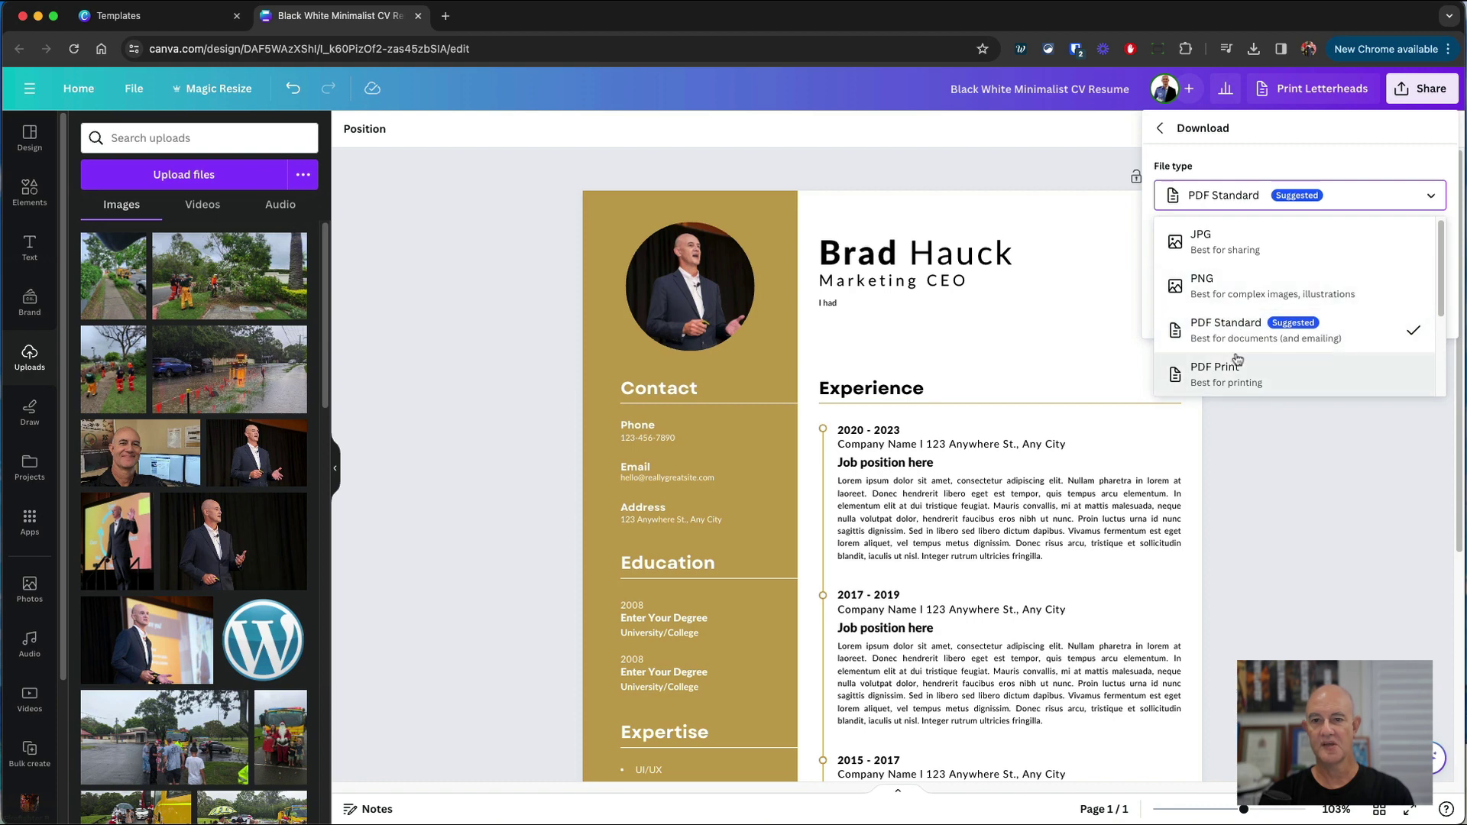
pyautogui.scroll(-3, 1237, 359)
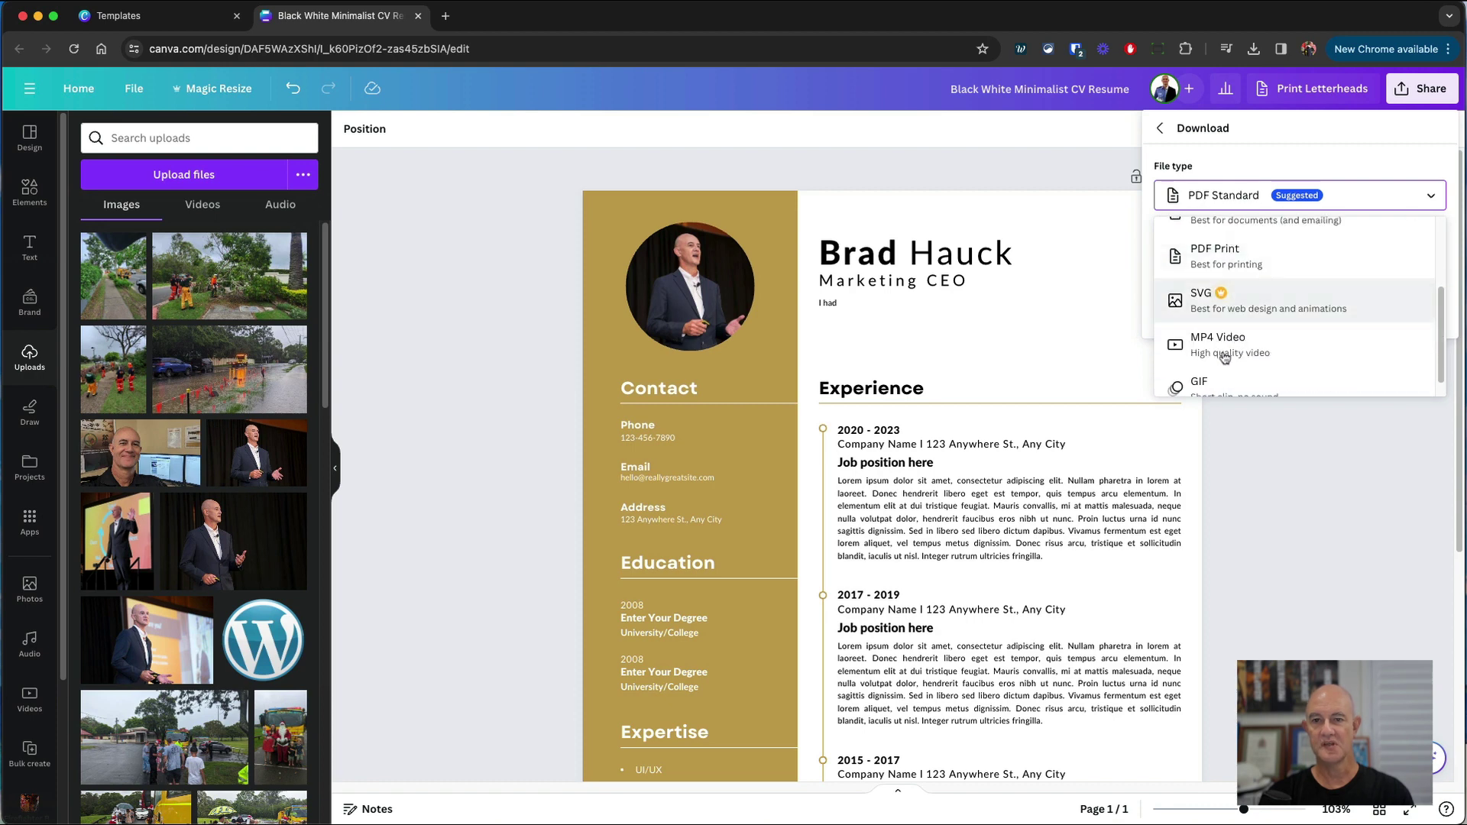
pyautogui.click(1220, 265)
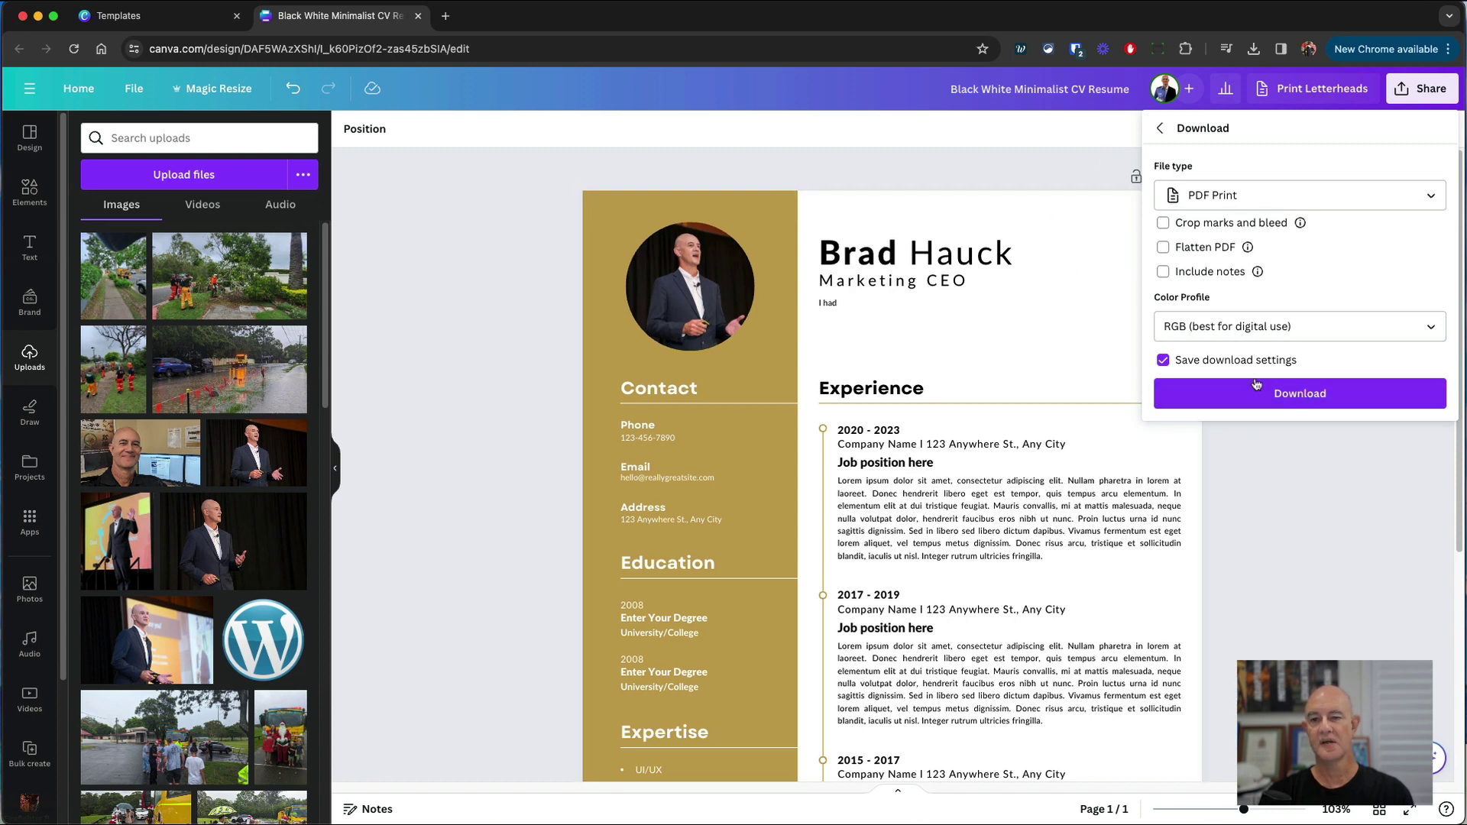
pyautogui.click(1417, 334)
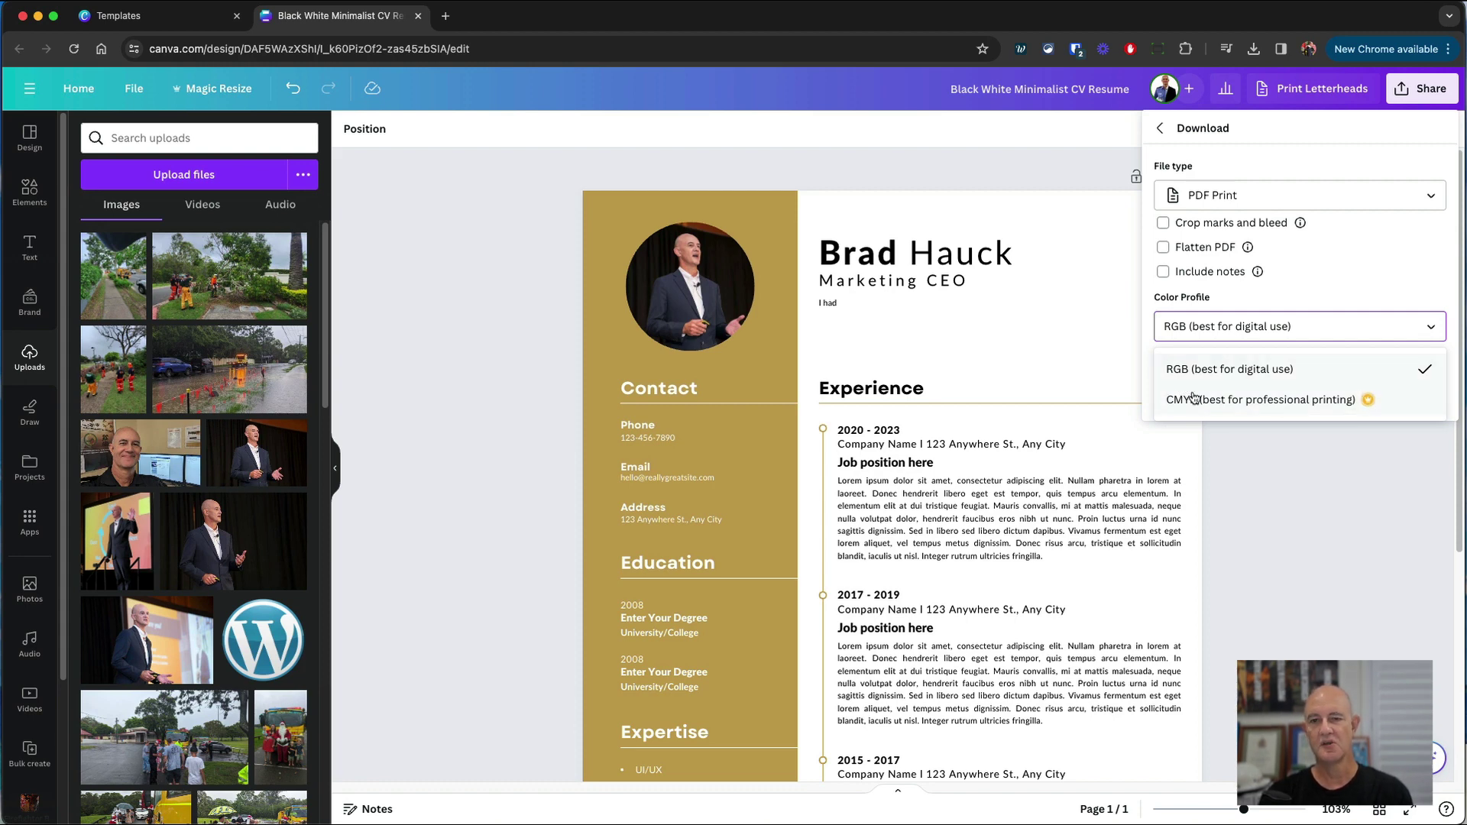
pyautogui.click(1335, 250)
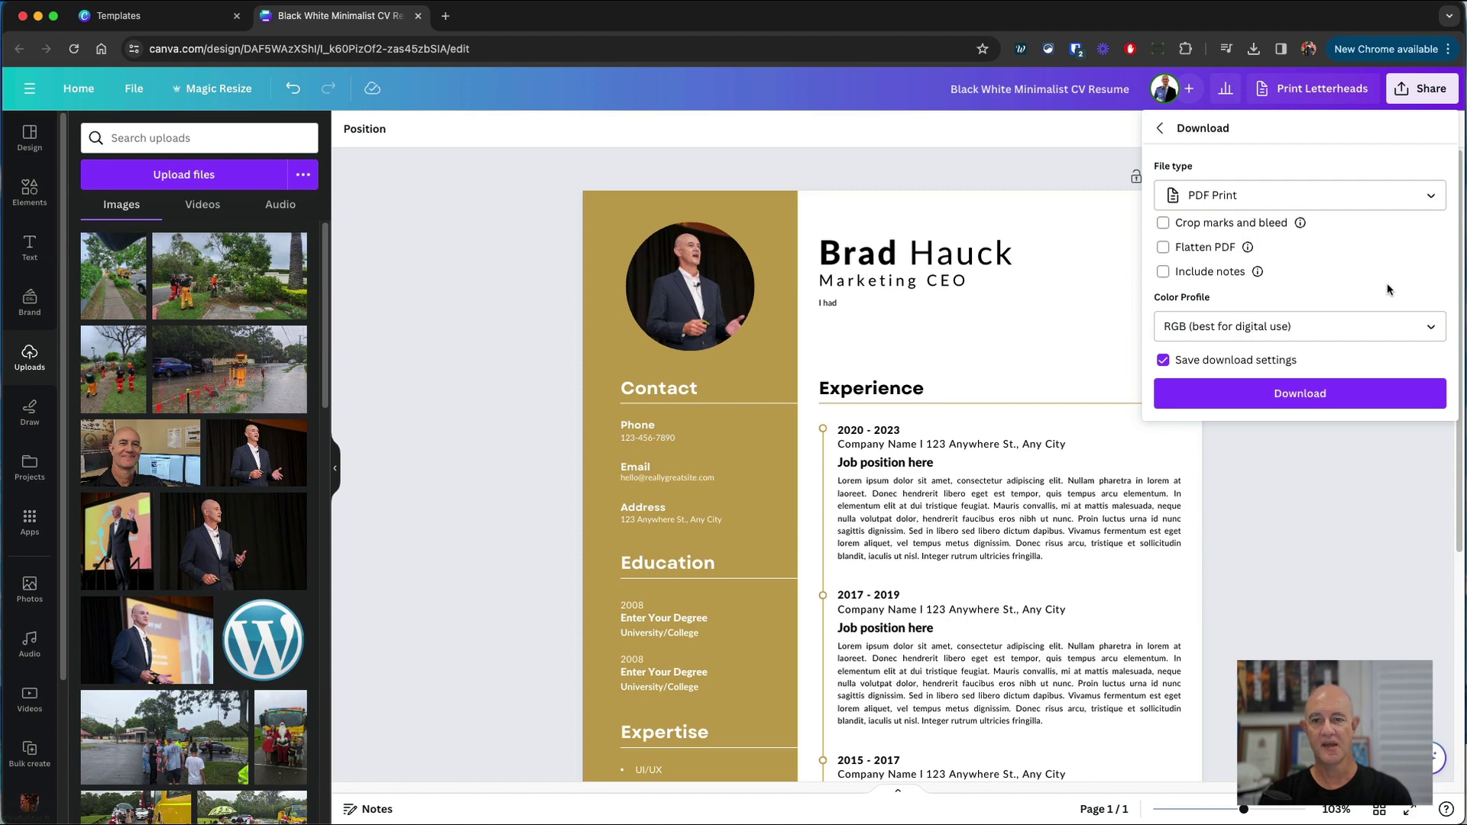
pyautogui.click(1378, 199)
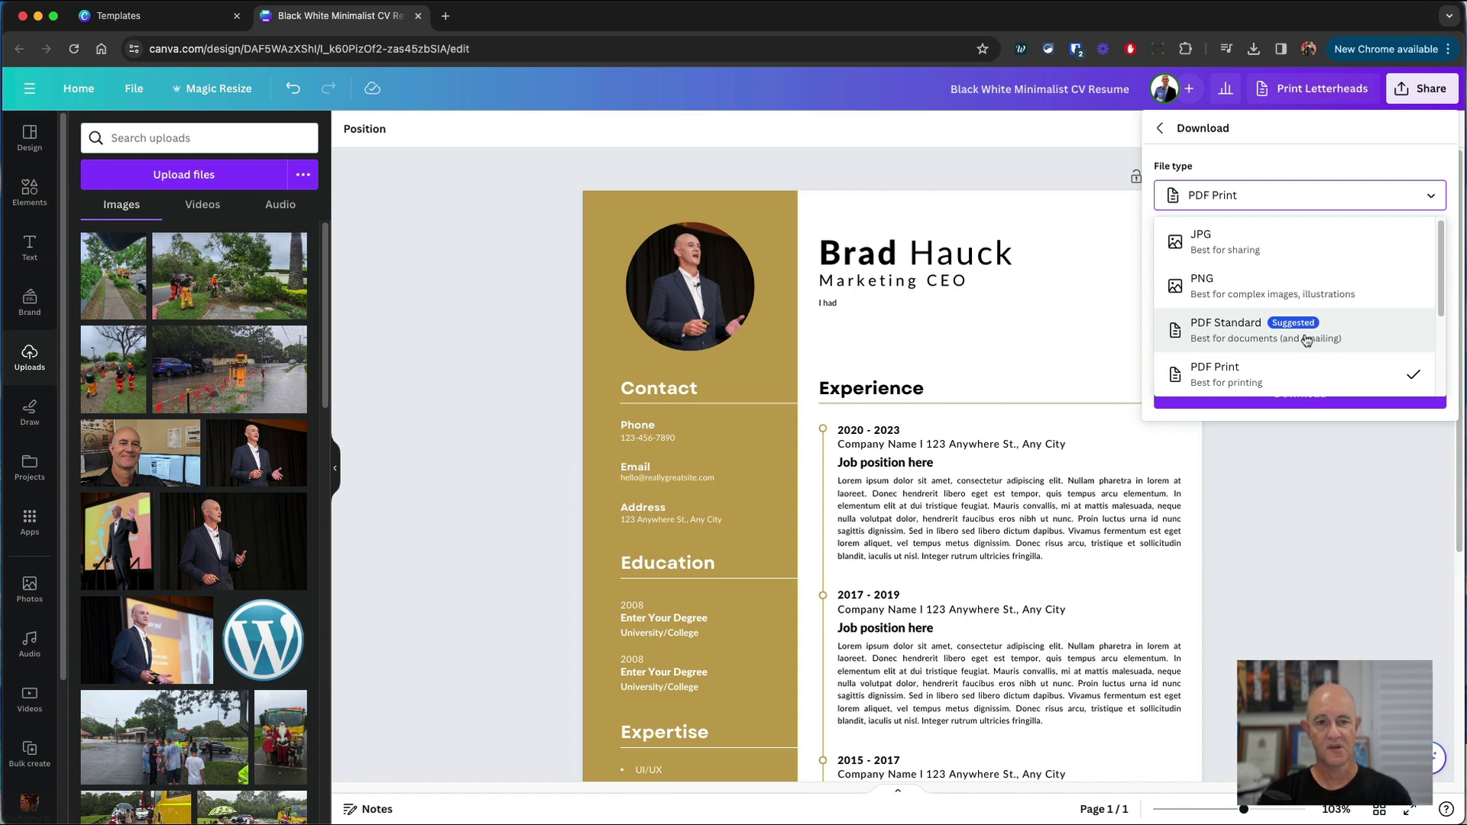
pyautogui.click(429, 272)
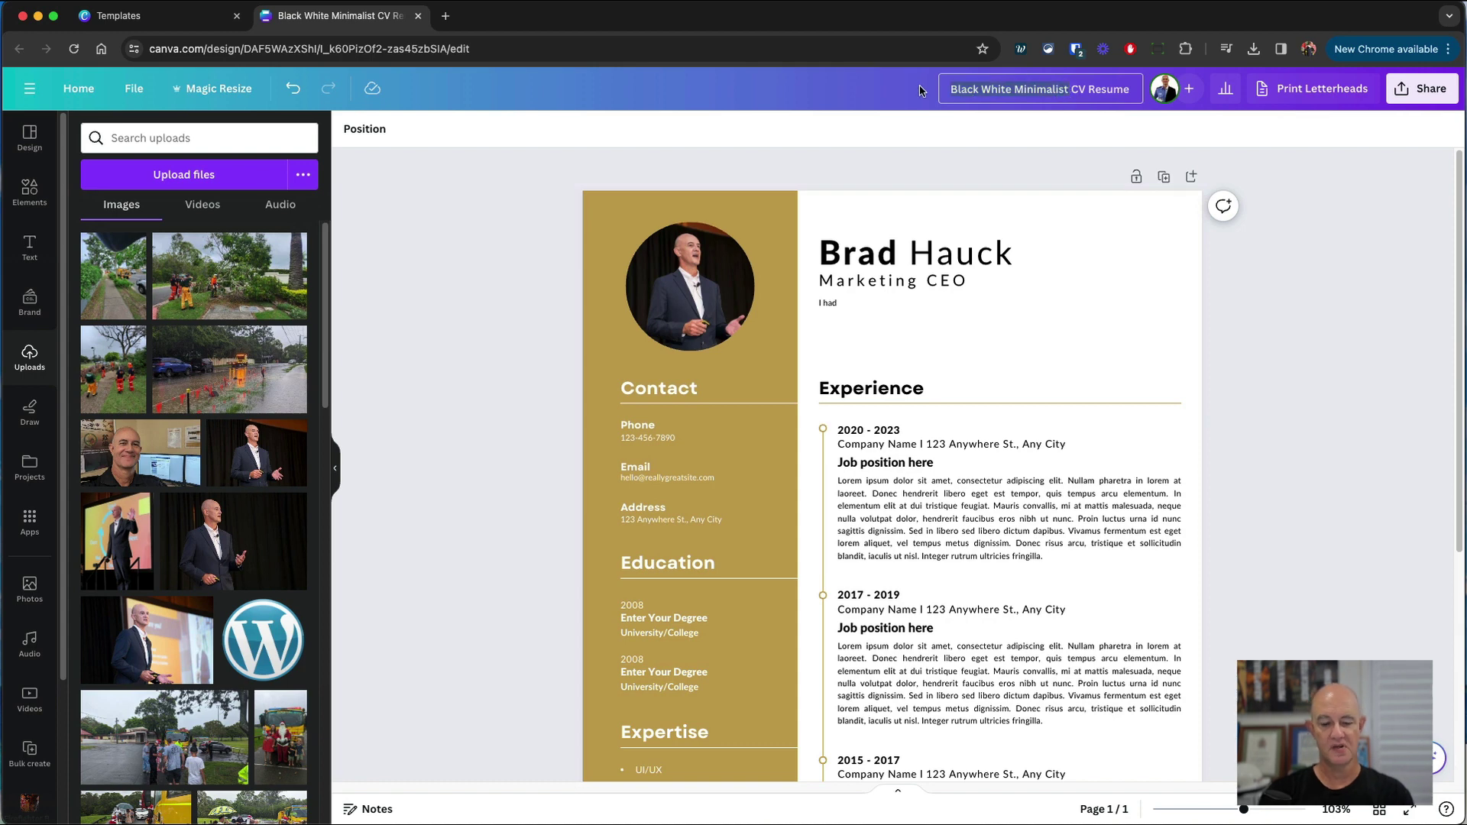
# Retitle the design as the owner's full name plus 2024 CV Resume.
pyautogui.write('Brad dHa')
pyautogui.press('BackSpace')
pyautogui.press('BackSpace')
pyautogui.press('BackSpace')
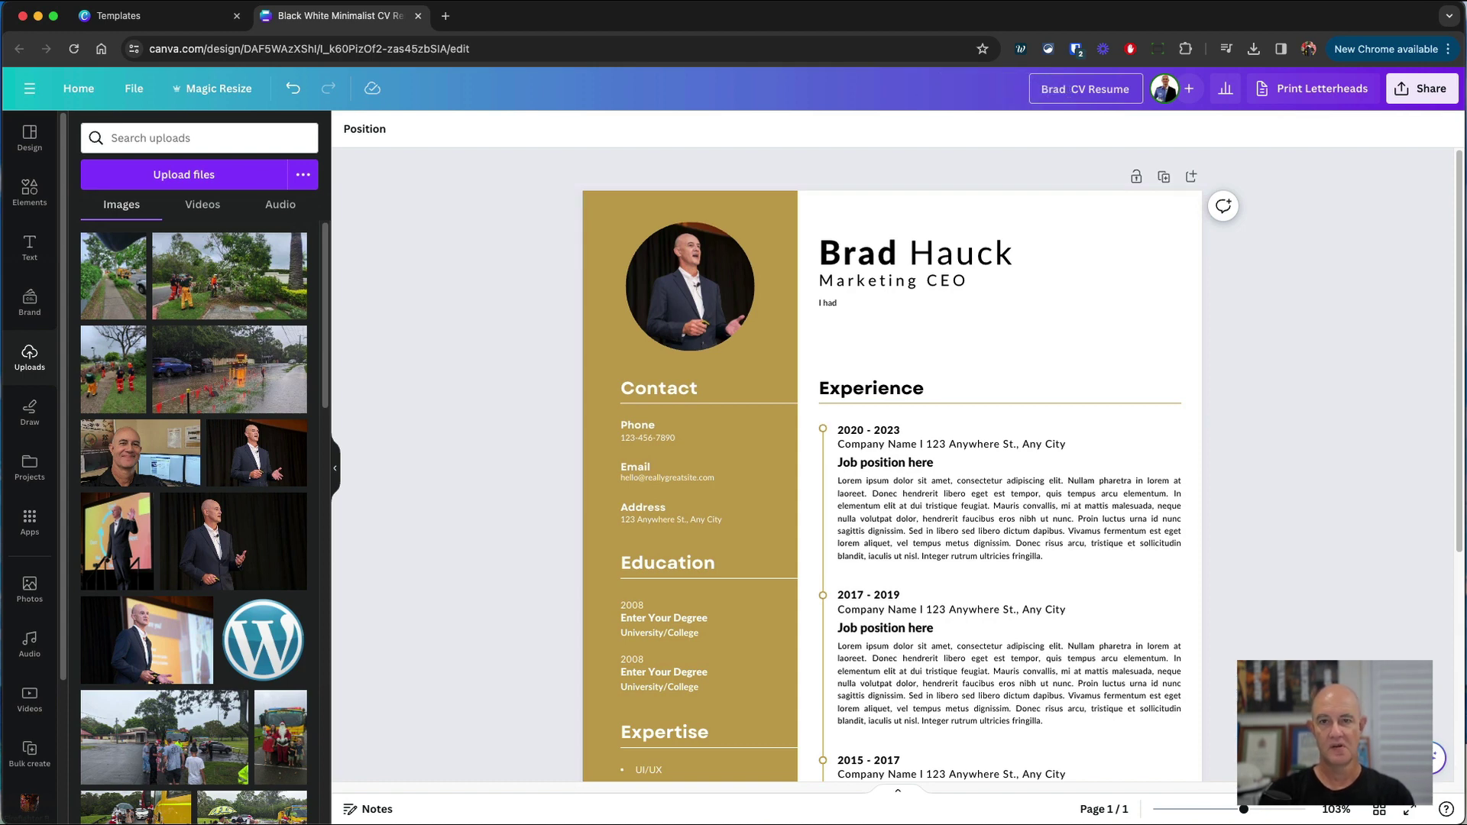
pyautogui.write('Hauck 2024')
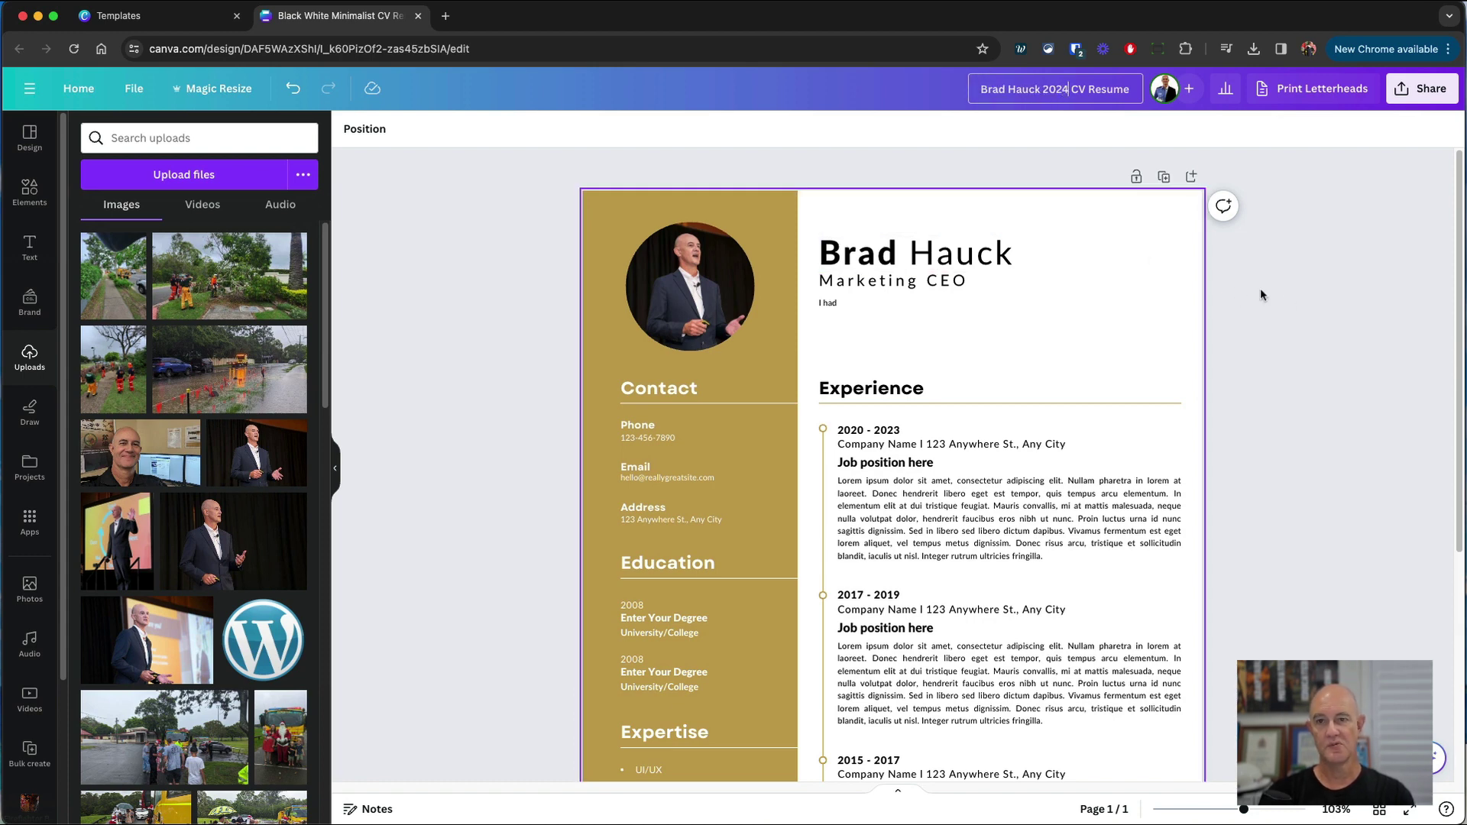
pyautogui.click(1286, 303)
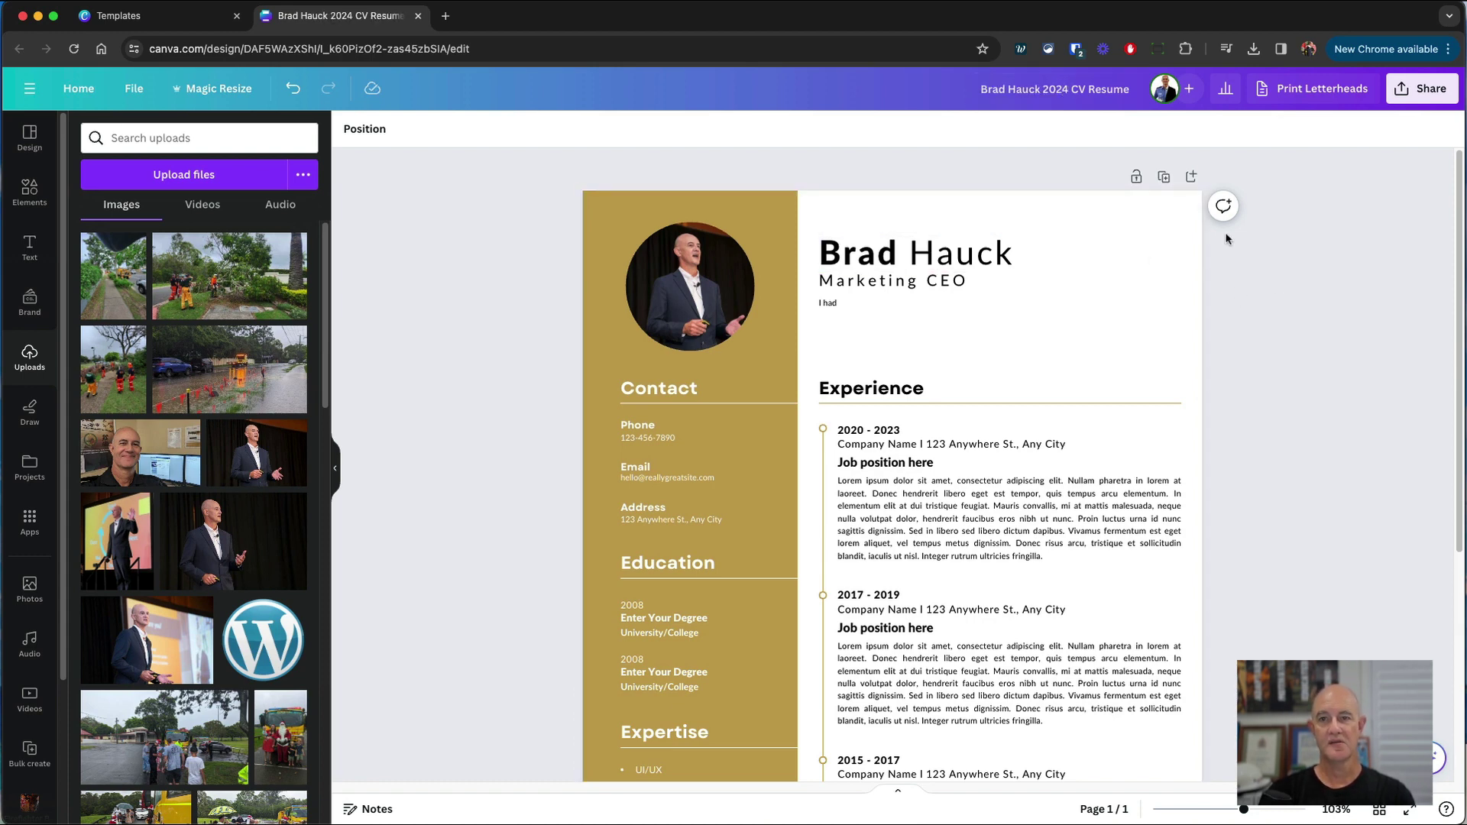